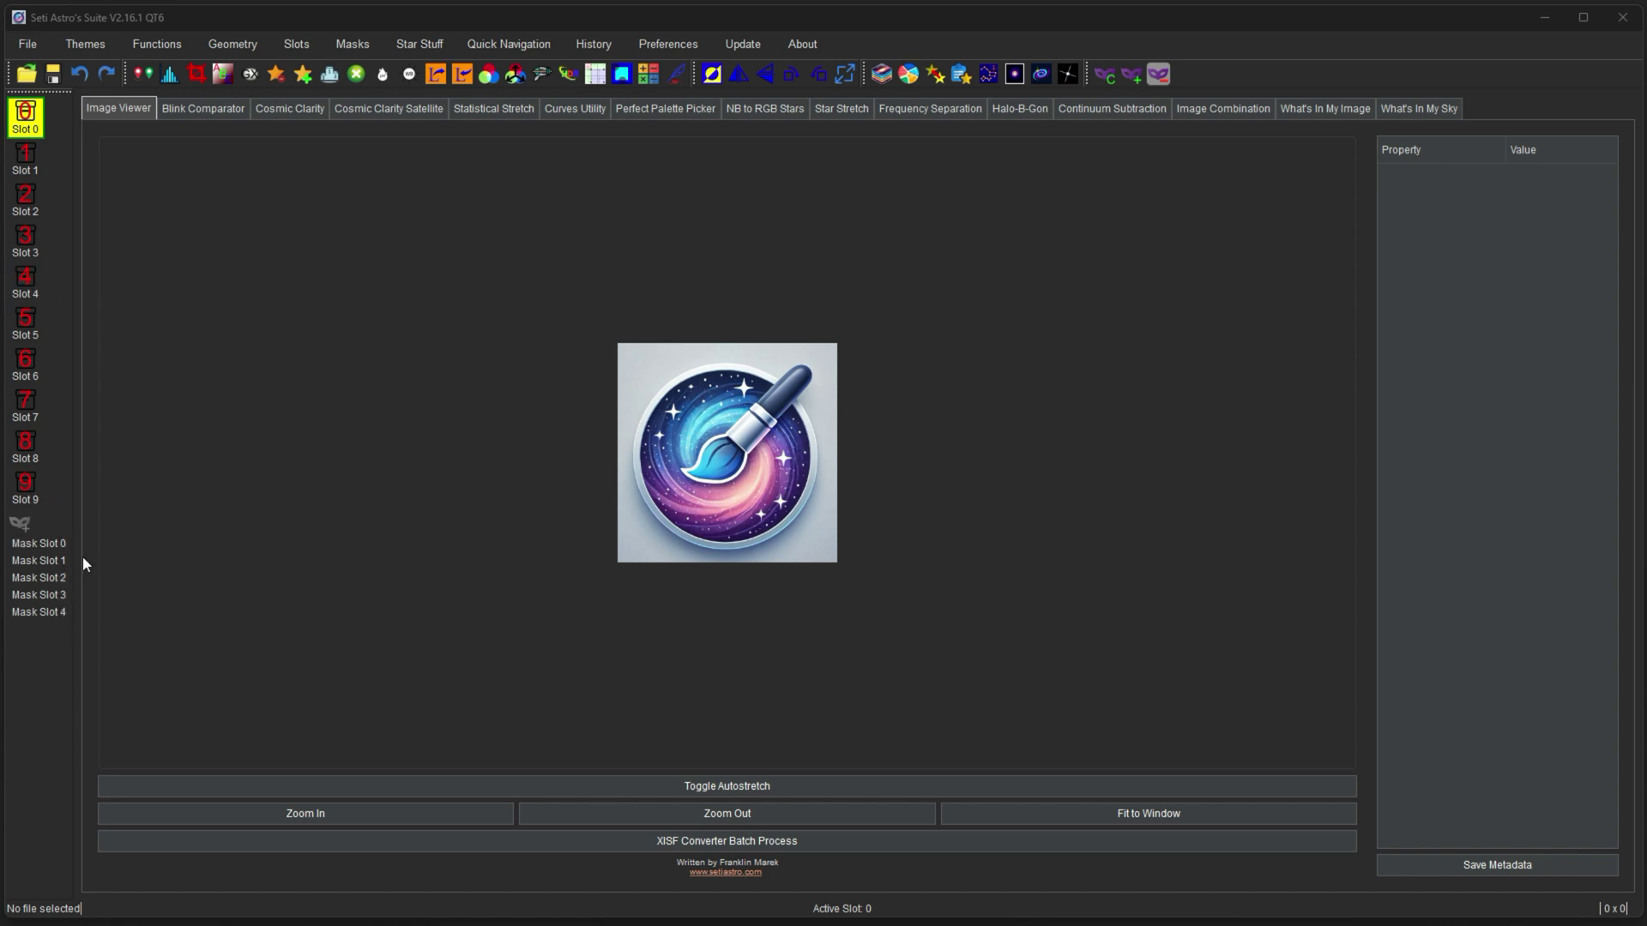
Load andromedatest.tiff into slot 0 and fit the whole image to the window.
left_click(26, 74)
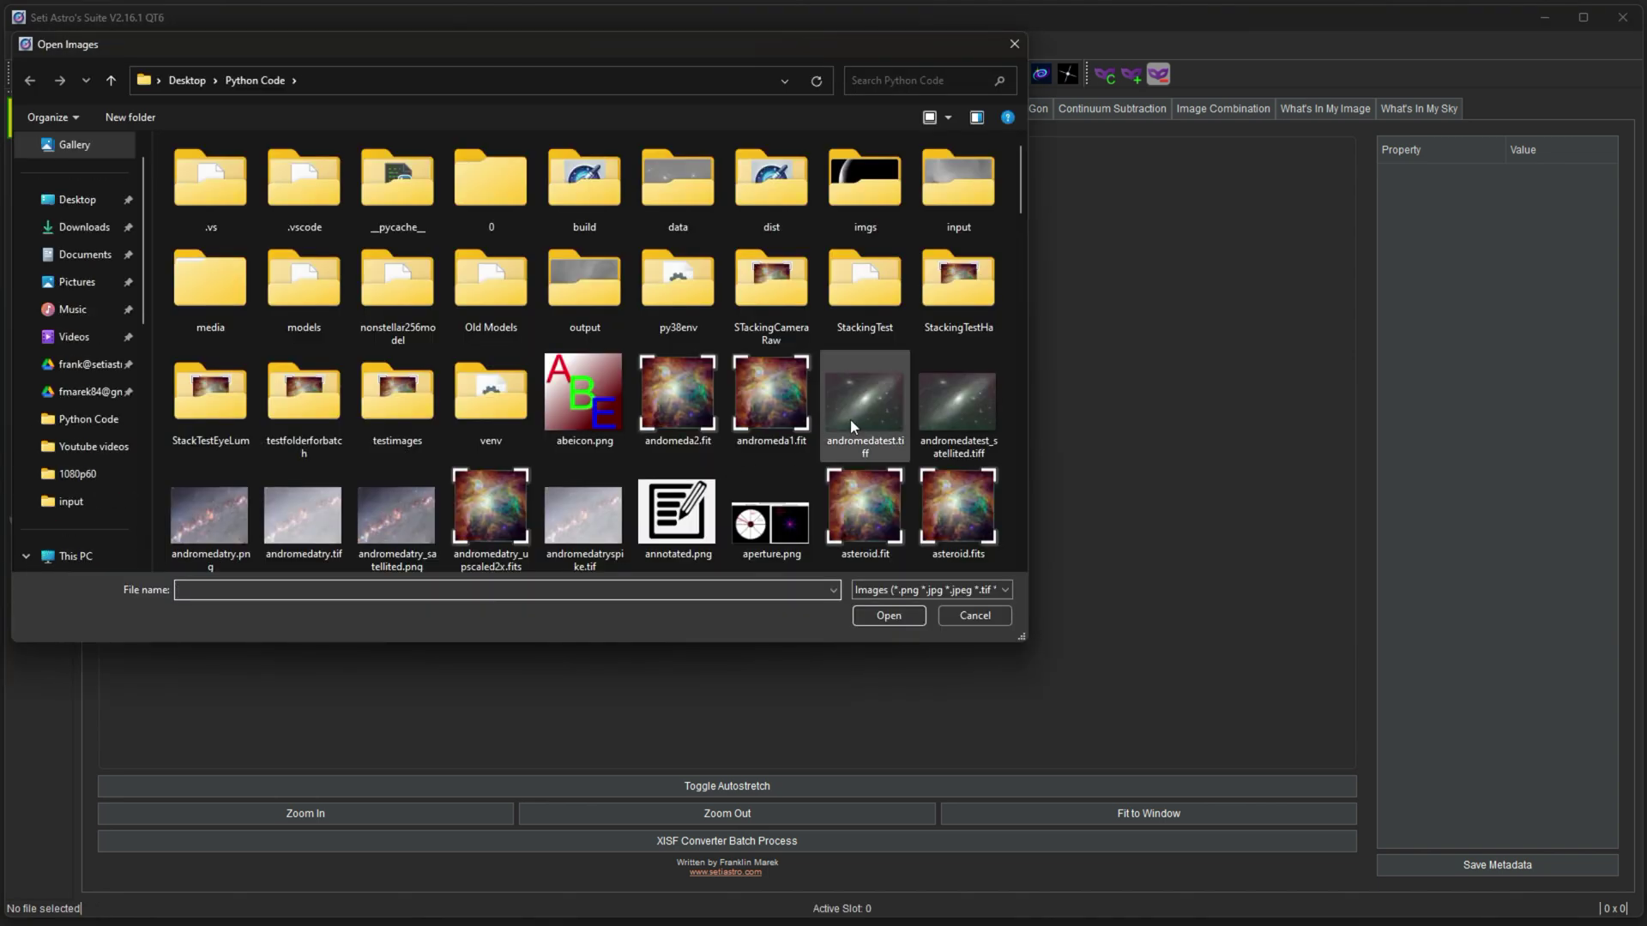
double_click(841, 404)
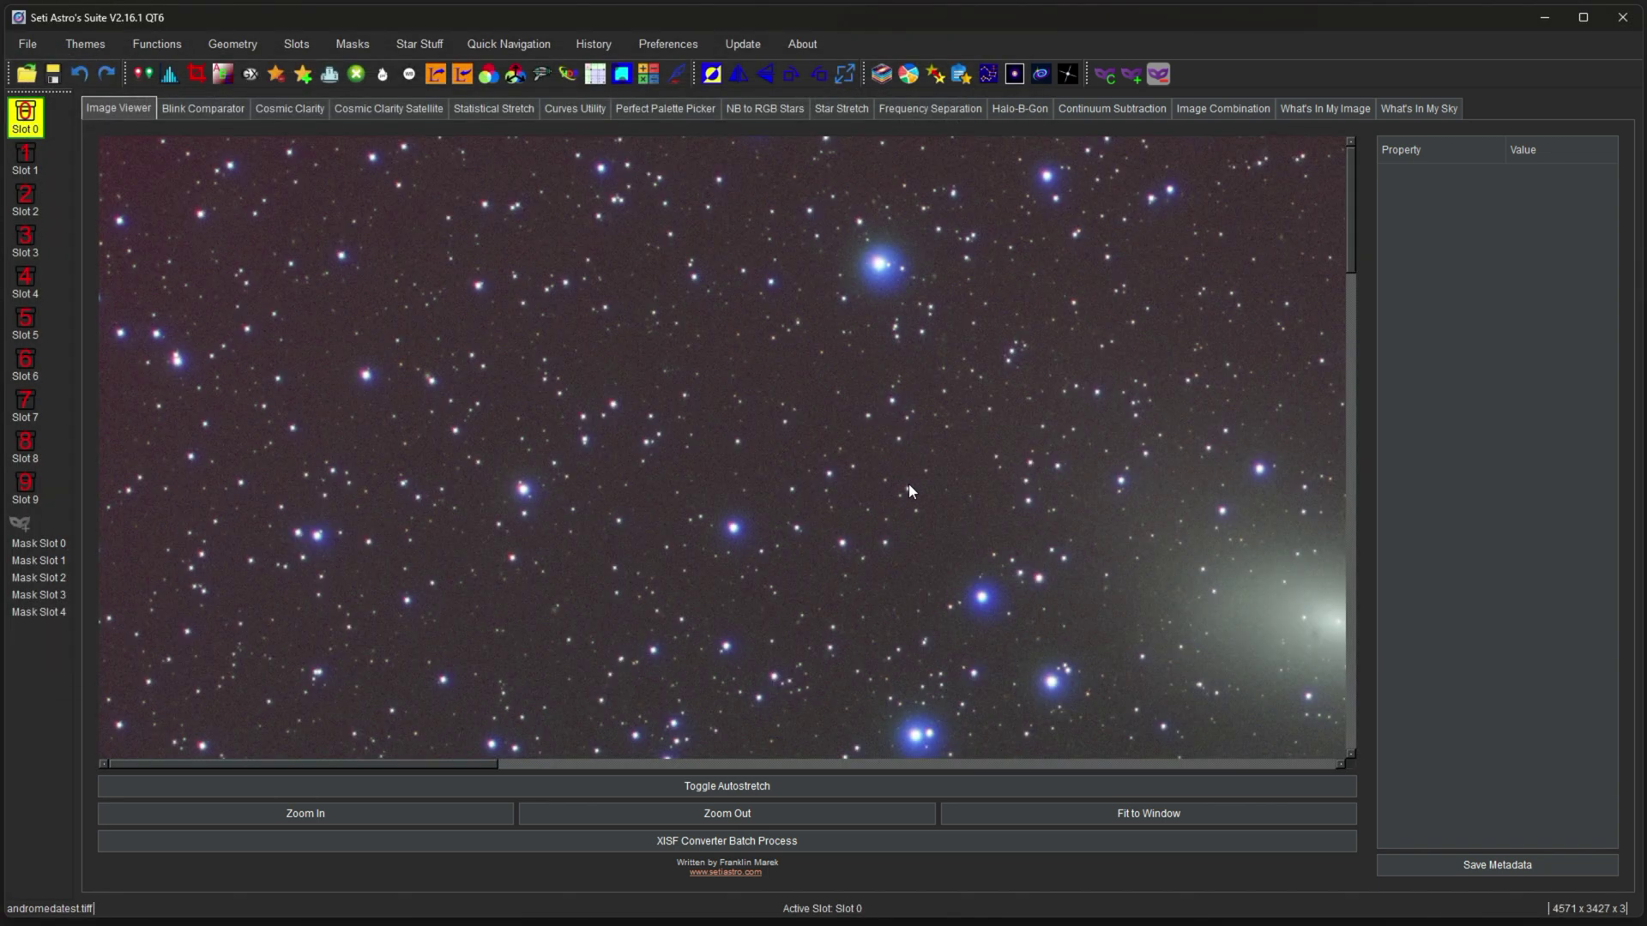
left_click_drag(909, 482, 661, 353)
left_click(1160, 814)
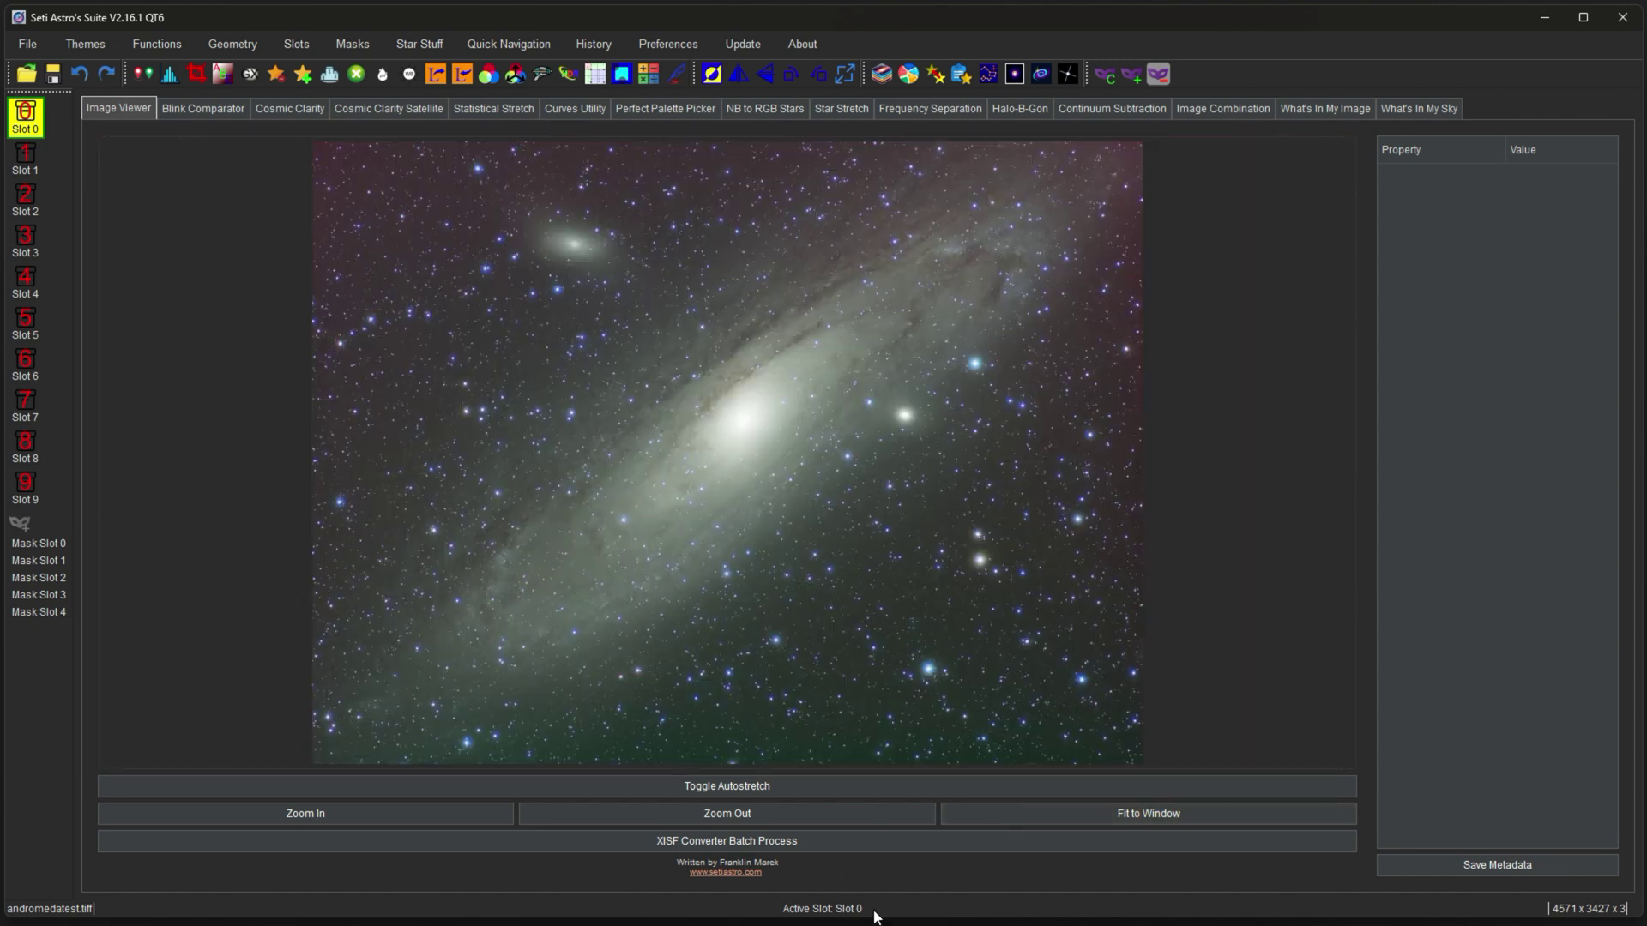
Browse the Curves Utility, Statistical Stretch and Frequency Separation tools with the Andromeda image.
left_click(587, 104)
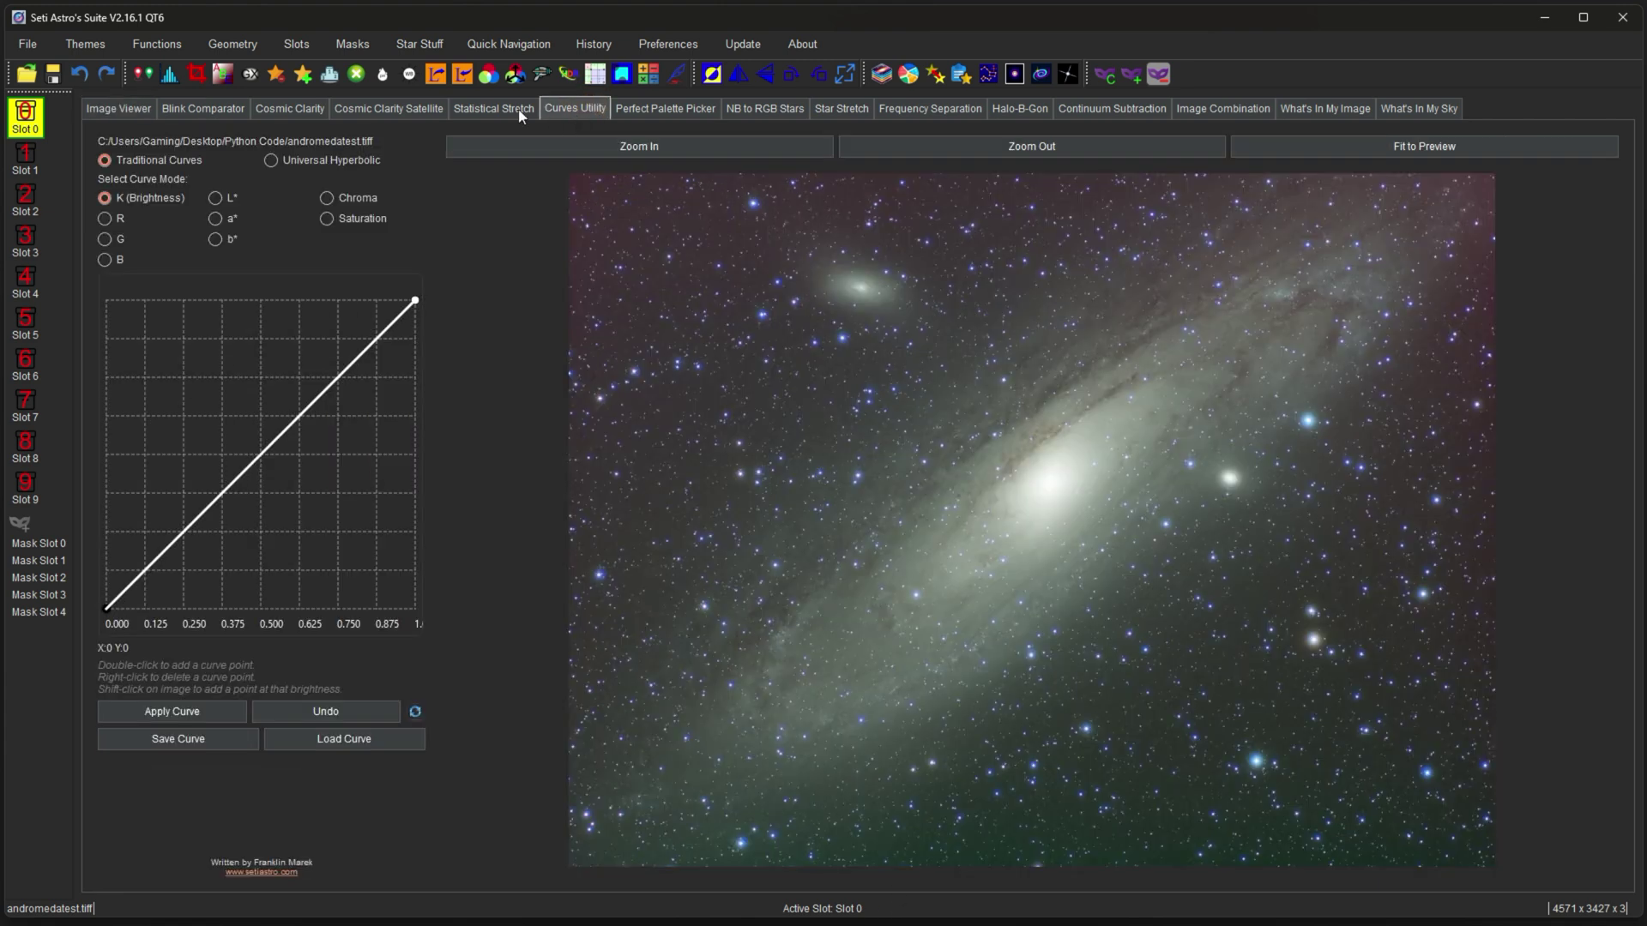
left_click(495, 105)
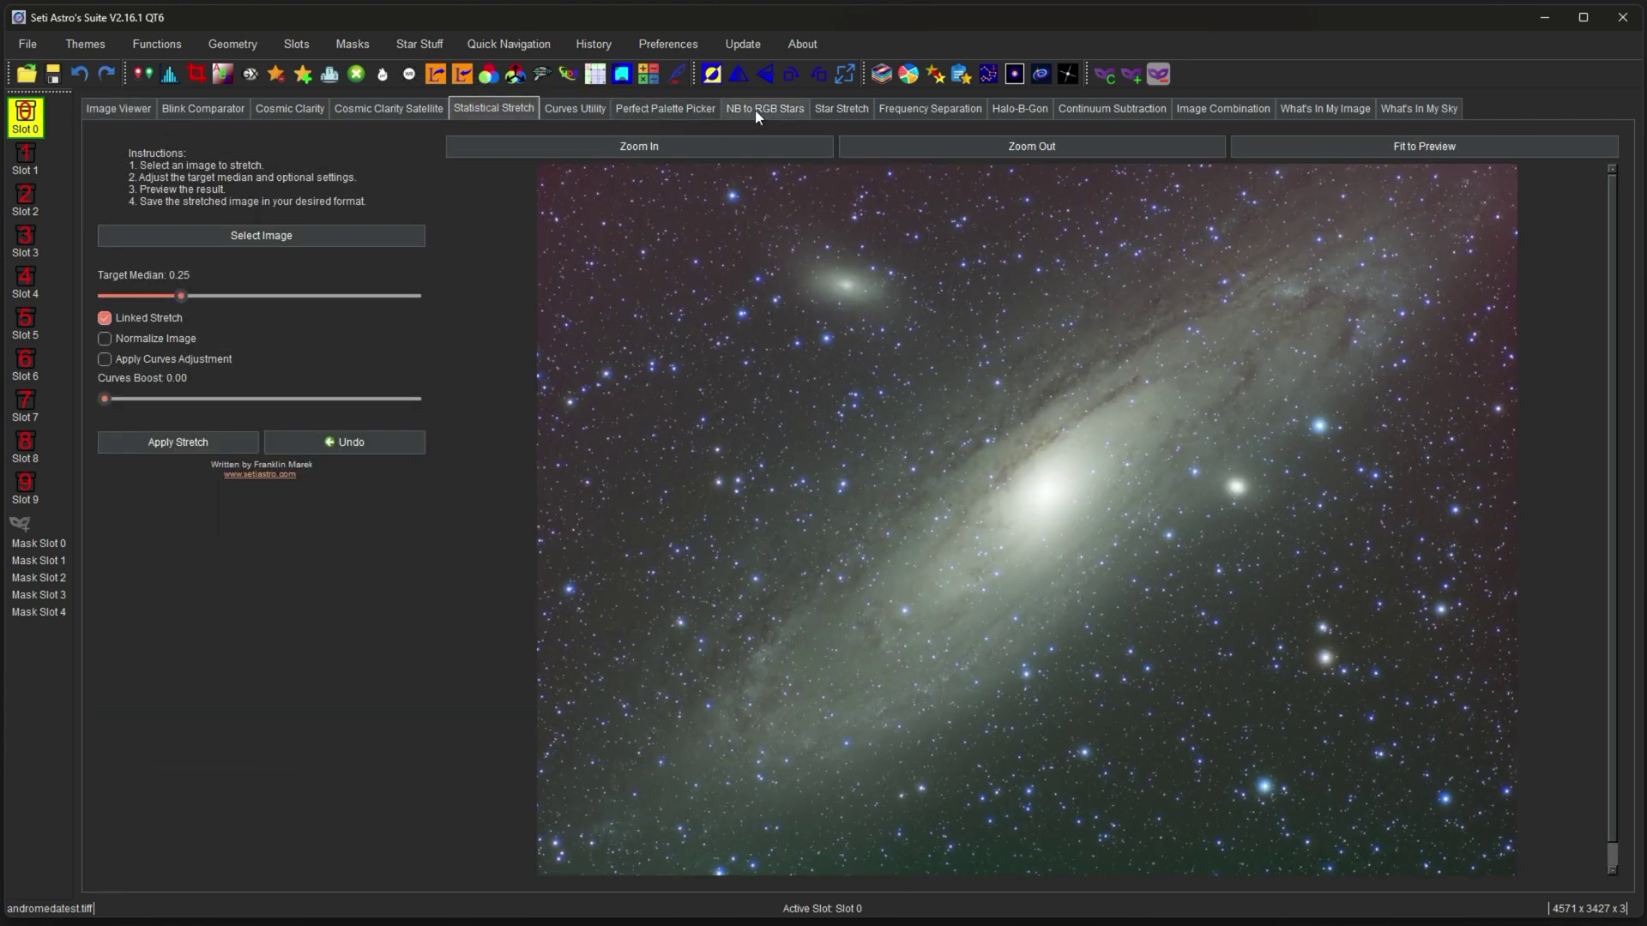
left_click(937, 110)
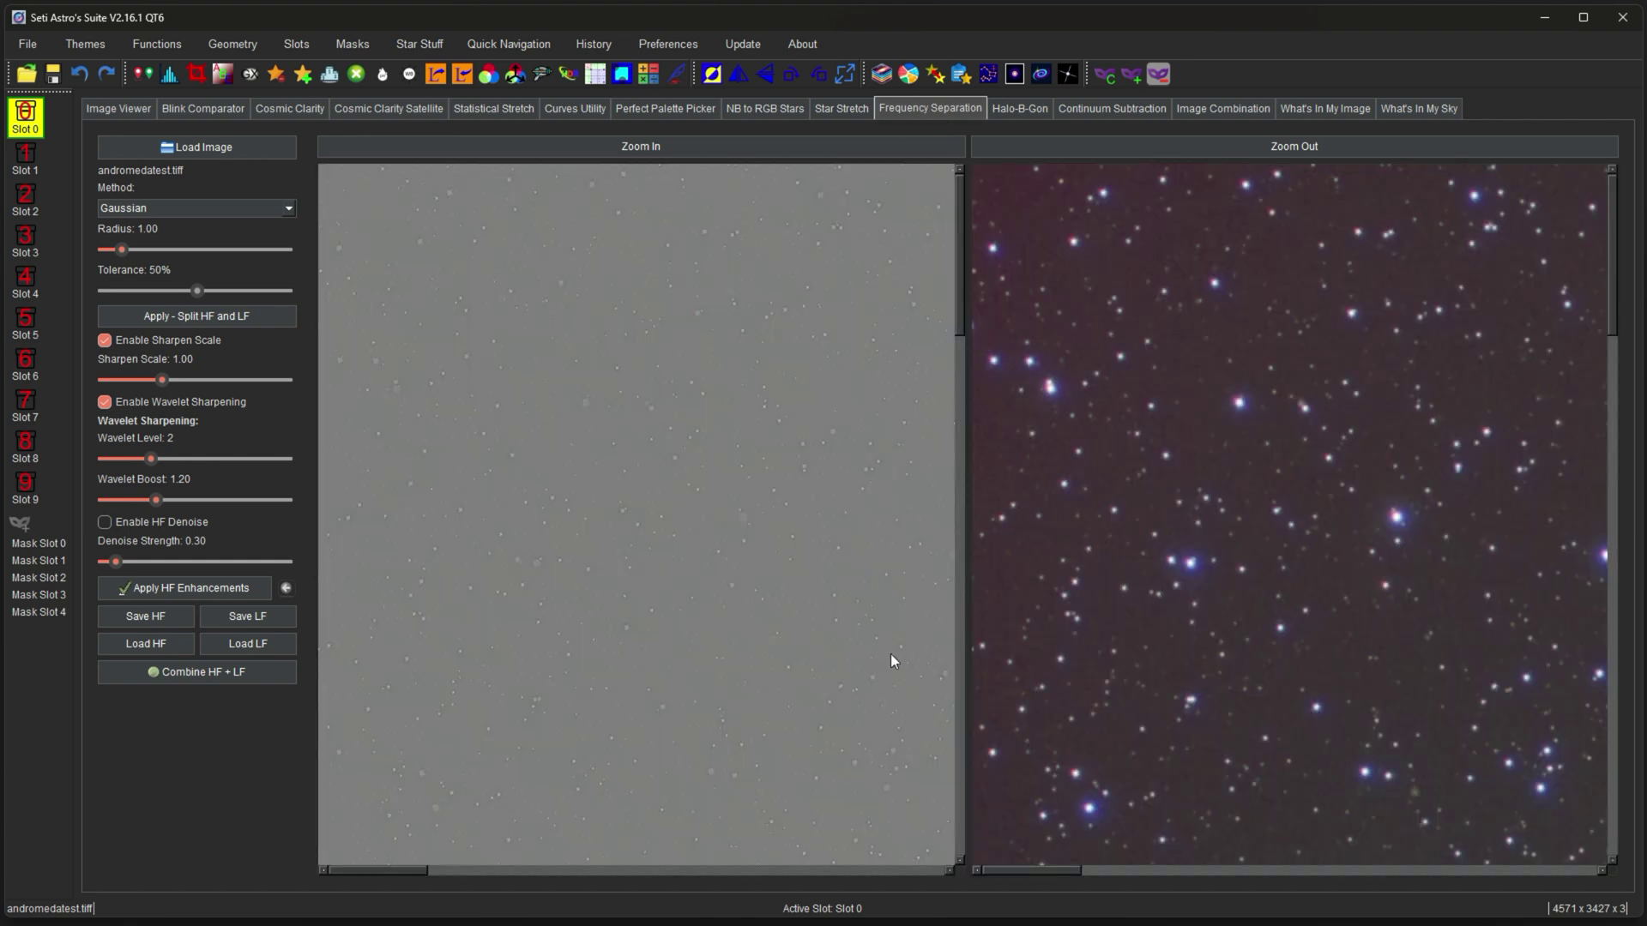
Load caliha1spike.tif into slot 2 and look at it in Curves and Frequency Separation.
left_click(118, 108)
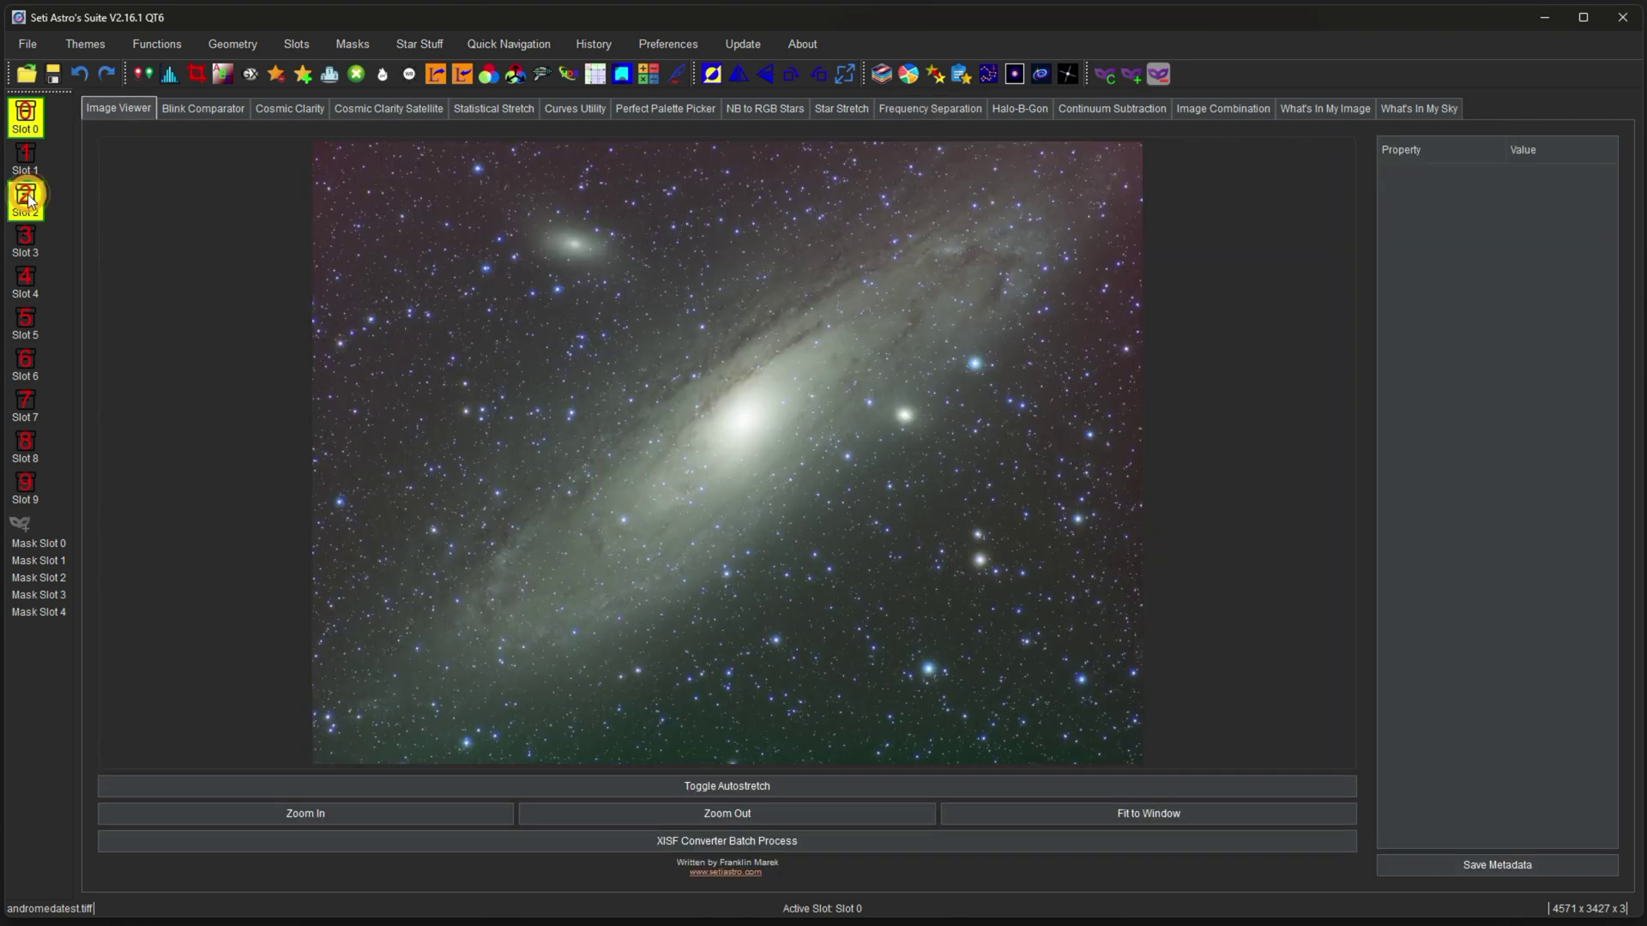
left_click(25, 199)
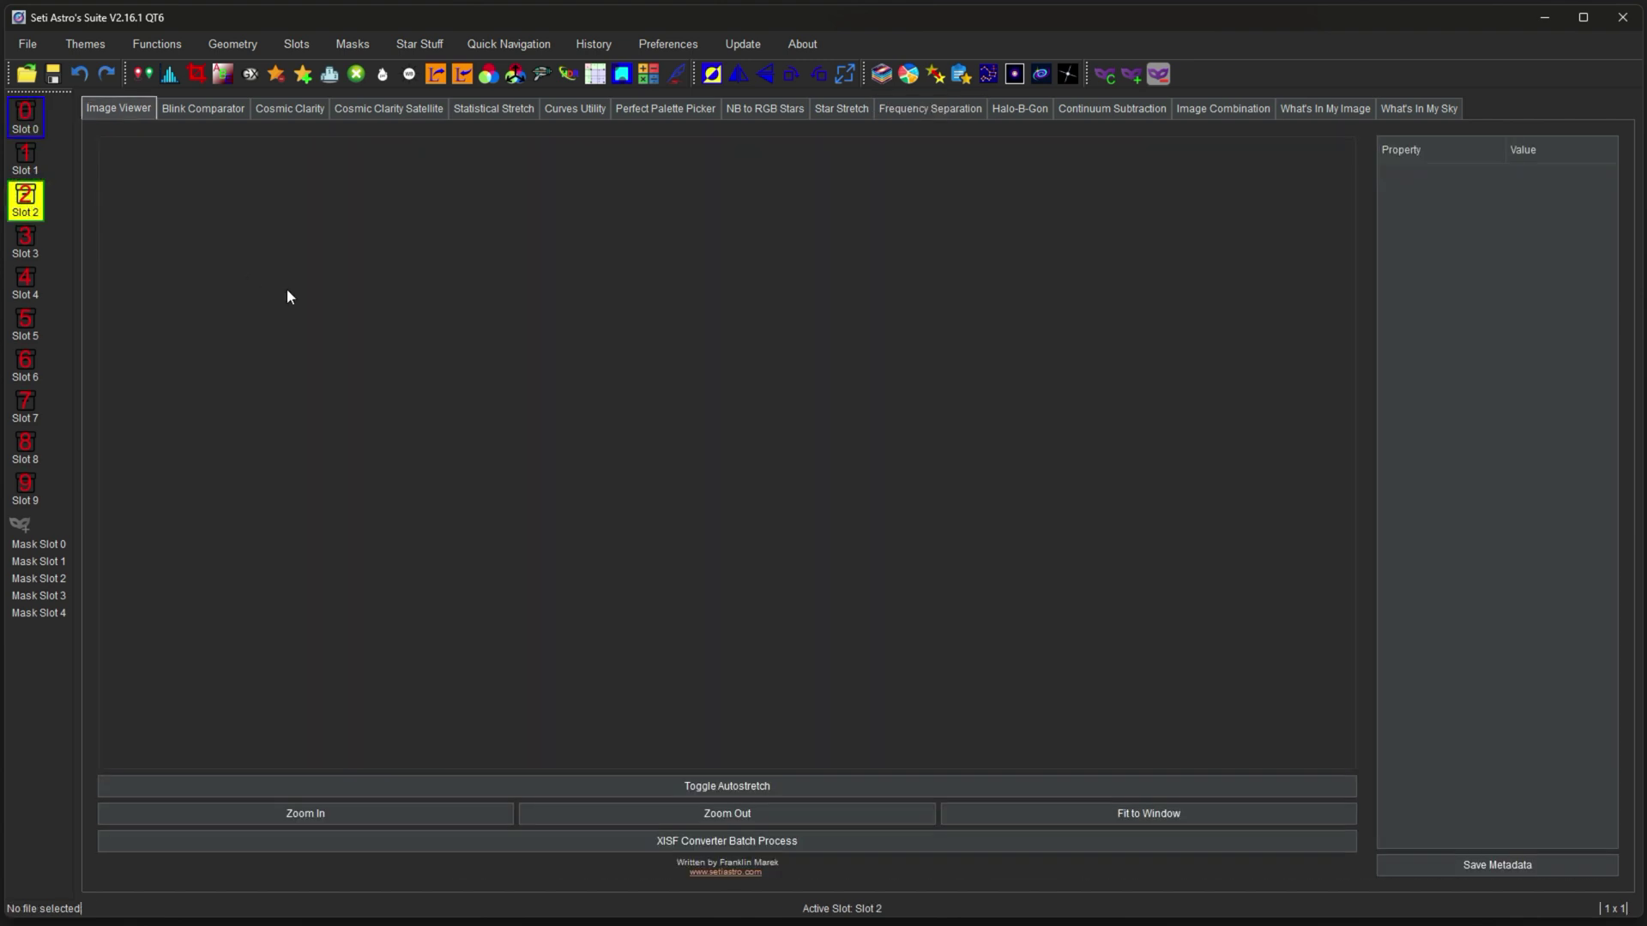
left_click(26, 74)
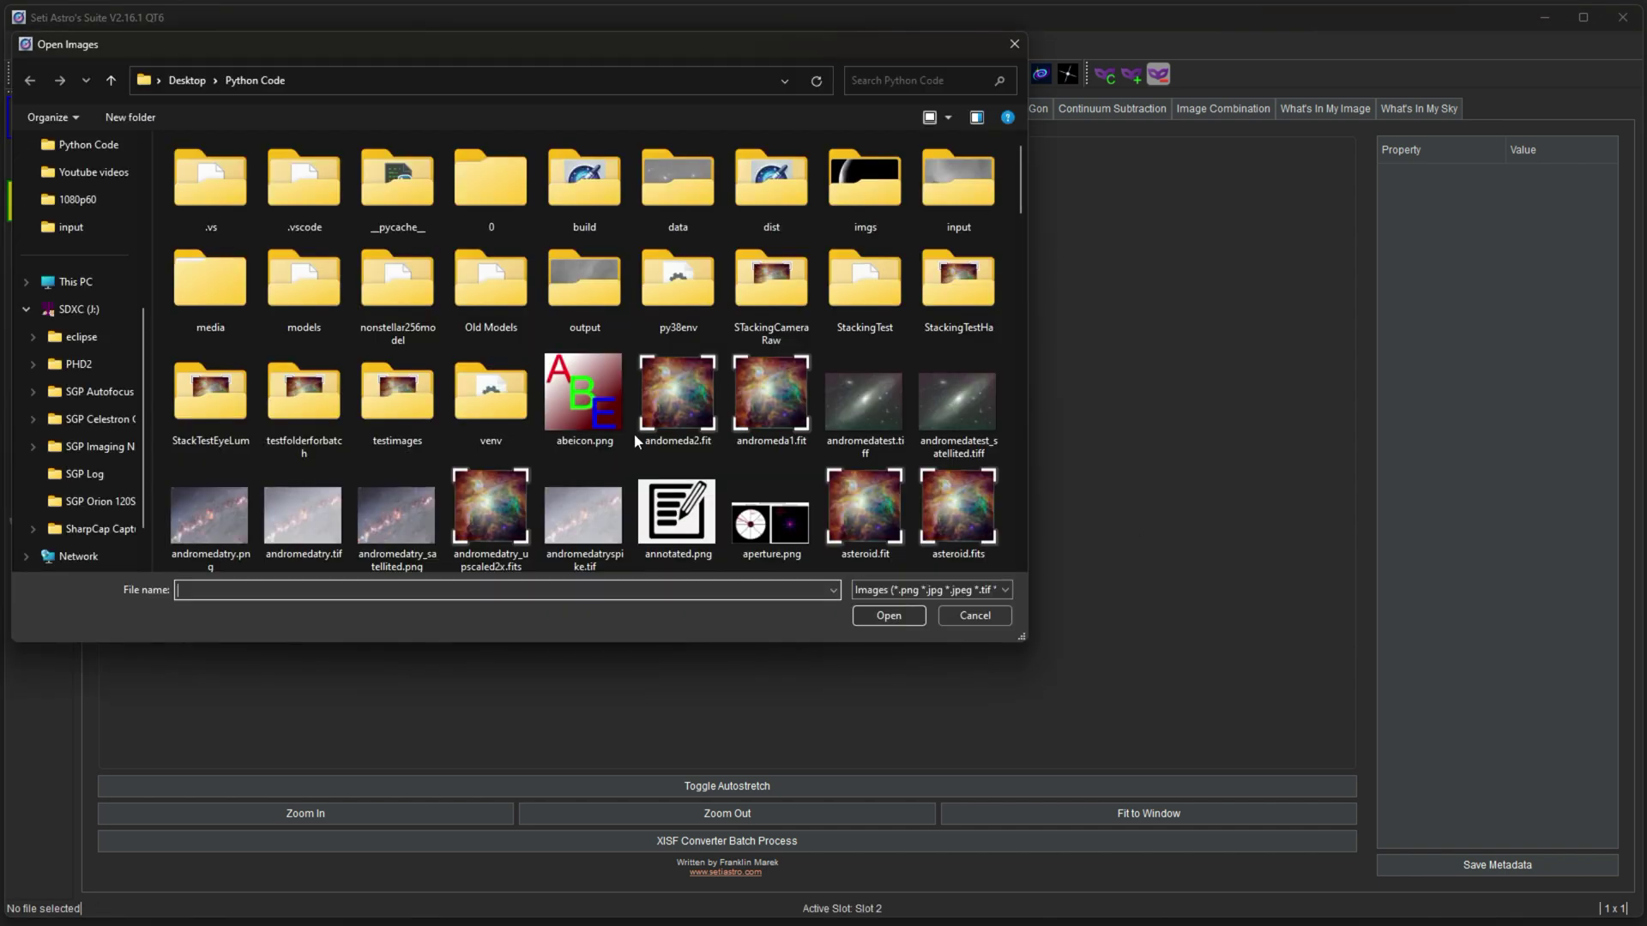
scroll(515, 343, "down", 5)
double_click(582, 516)
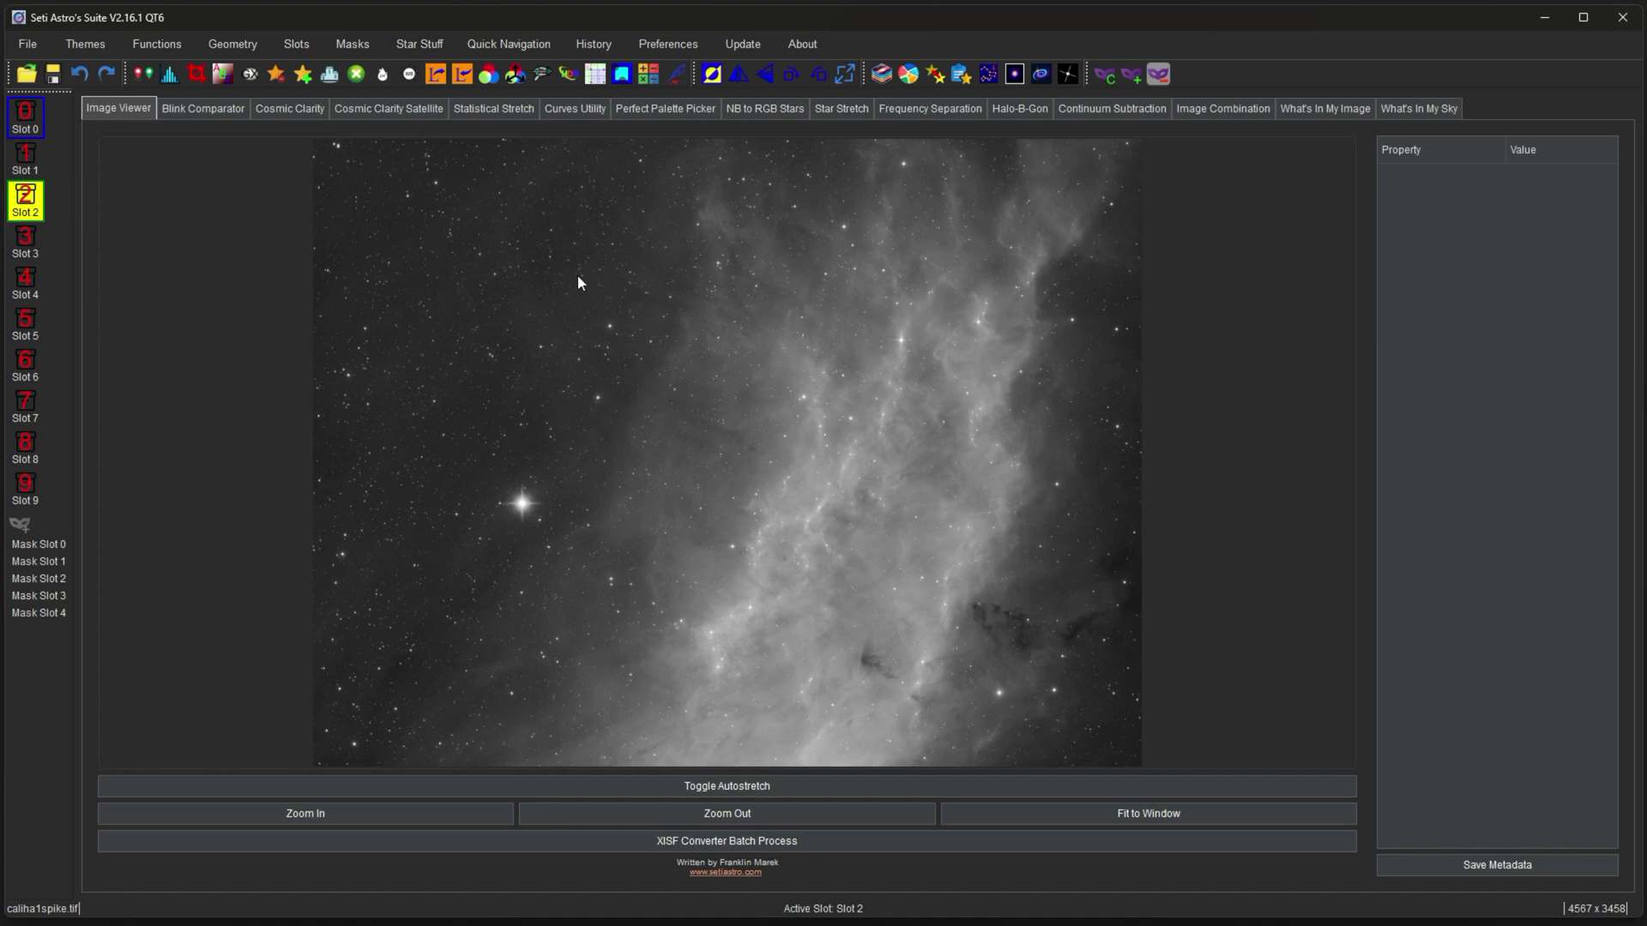
left_click(577, 111)
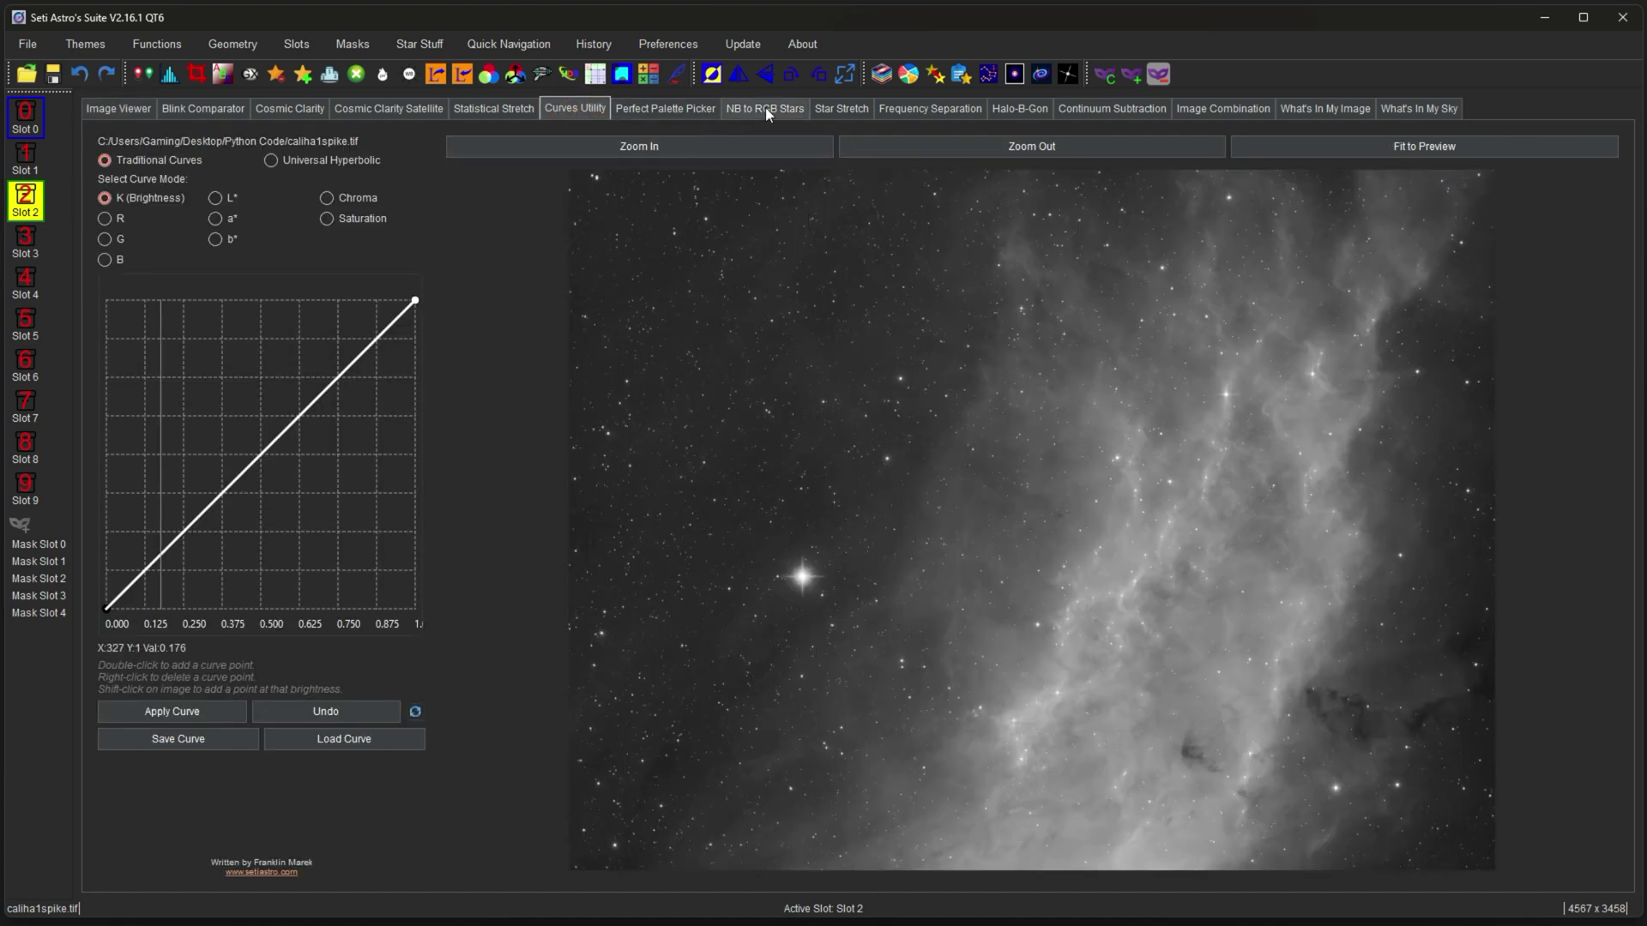
left_click(892, 110)
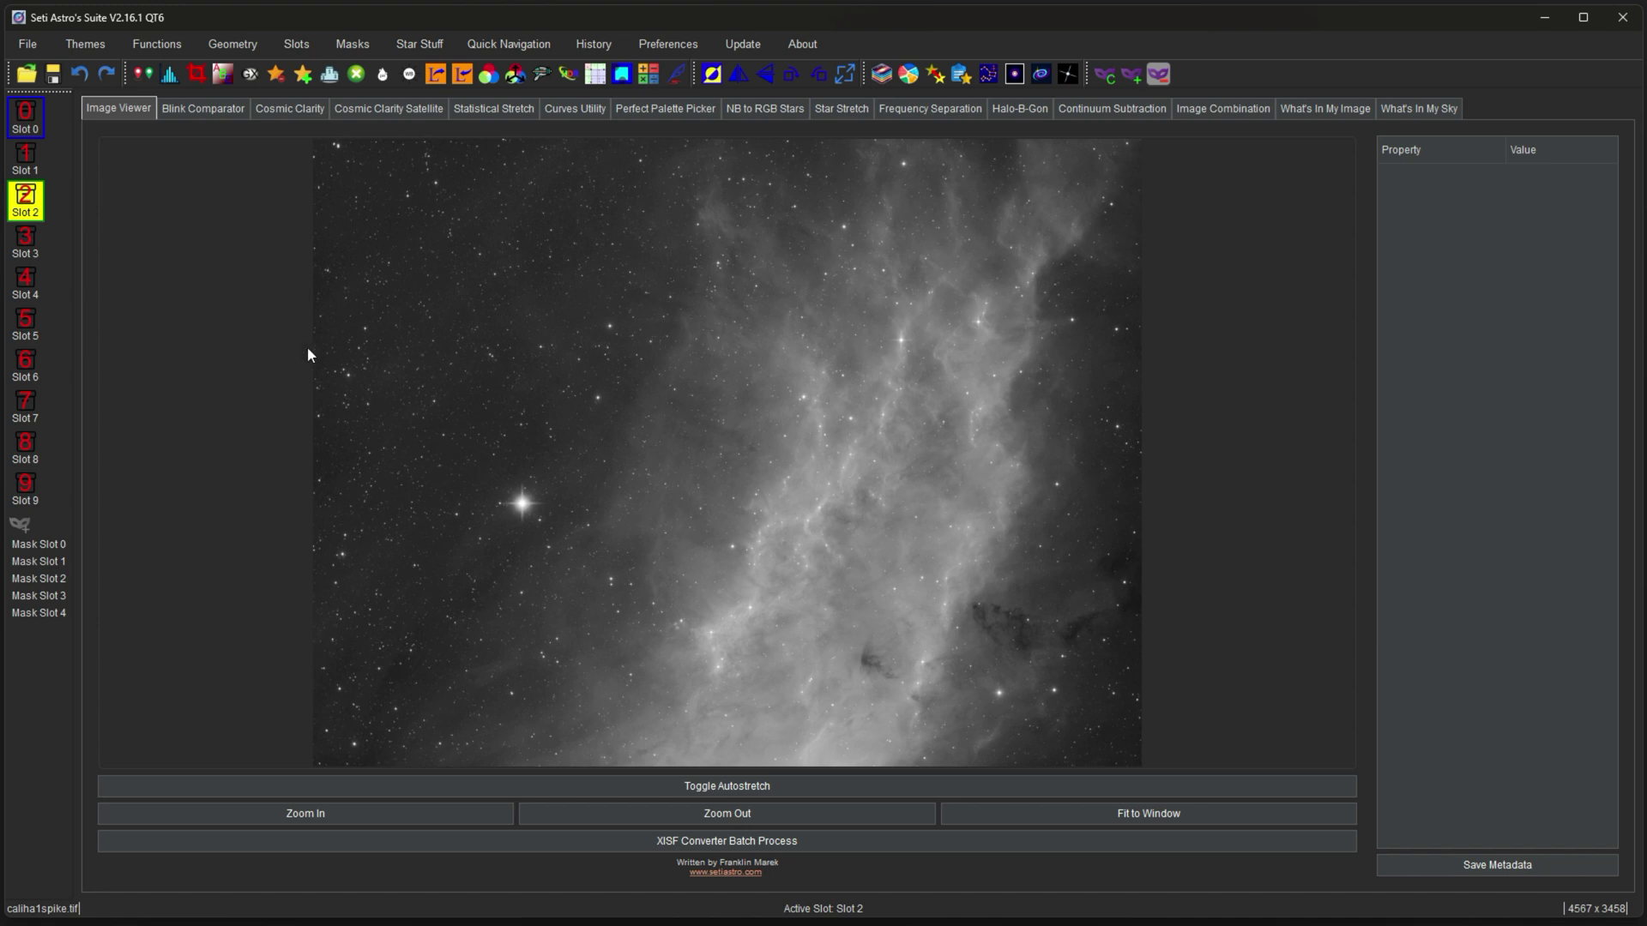
Copy Slot with source Slot 0 and target Slot 6, then make slot 6 active.
left_click(23, 120)
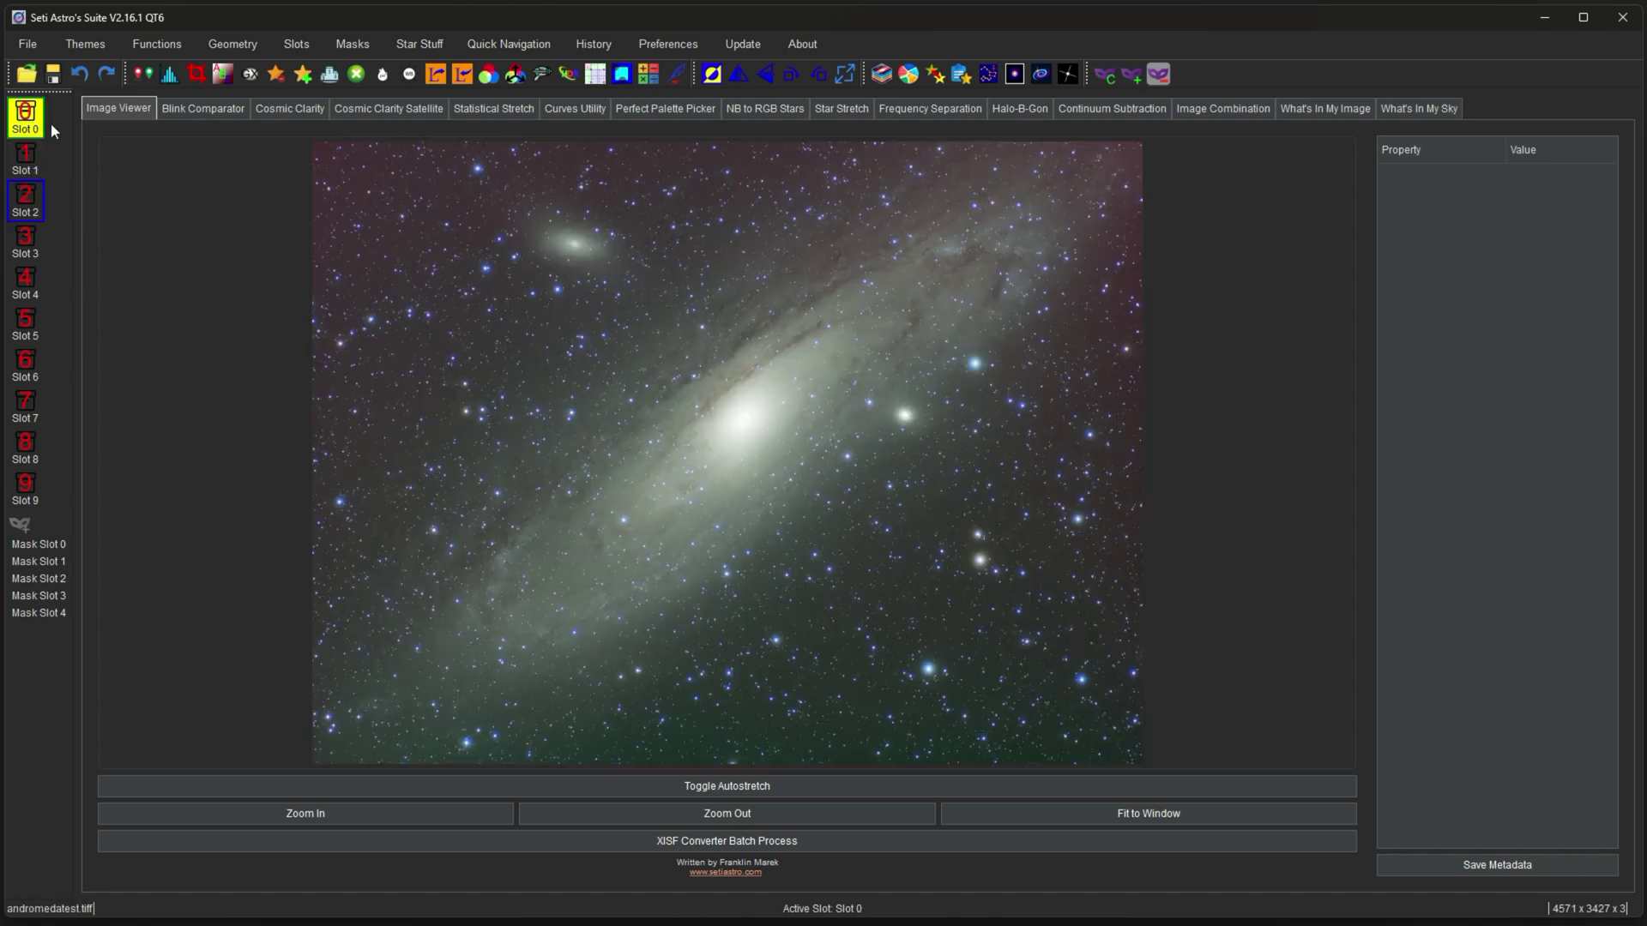
left_click(143, 77)
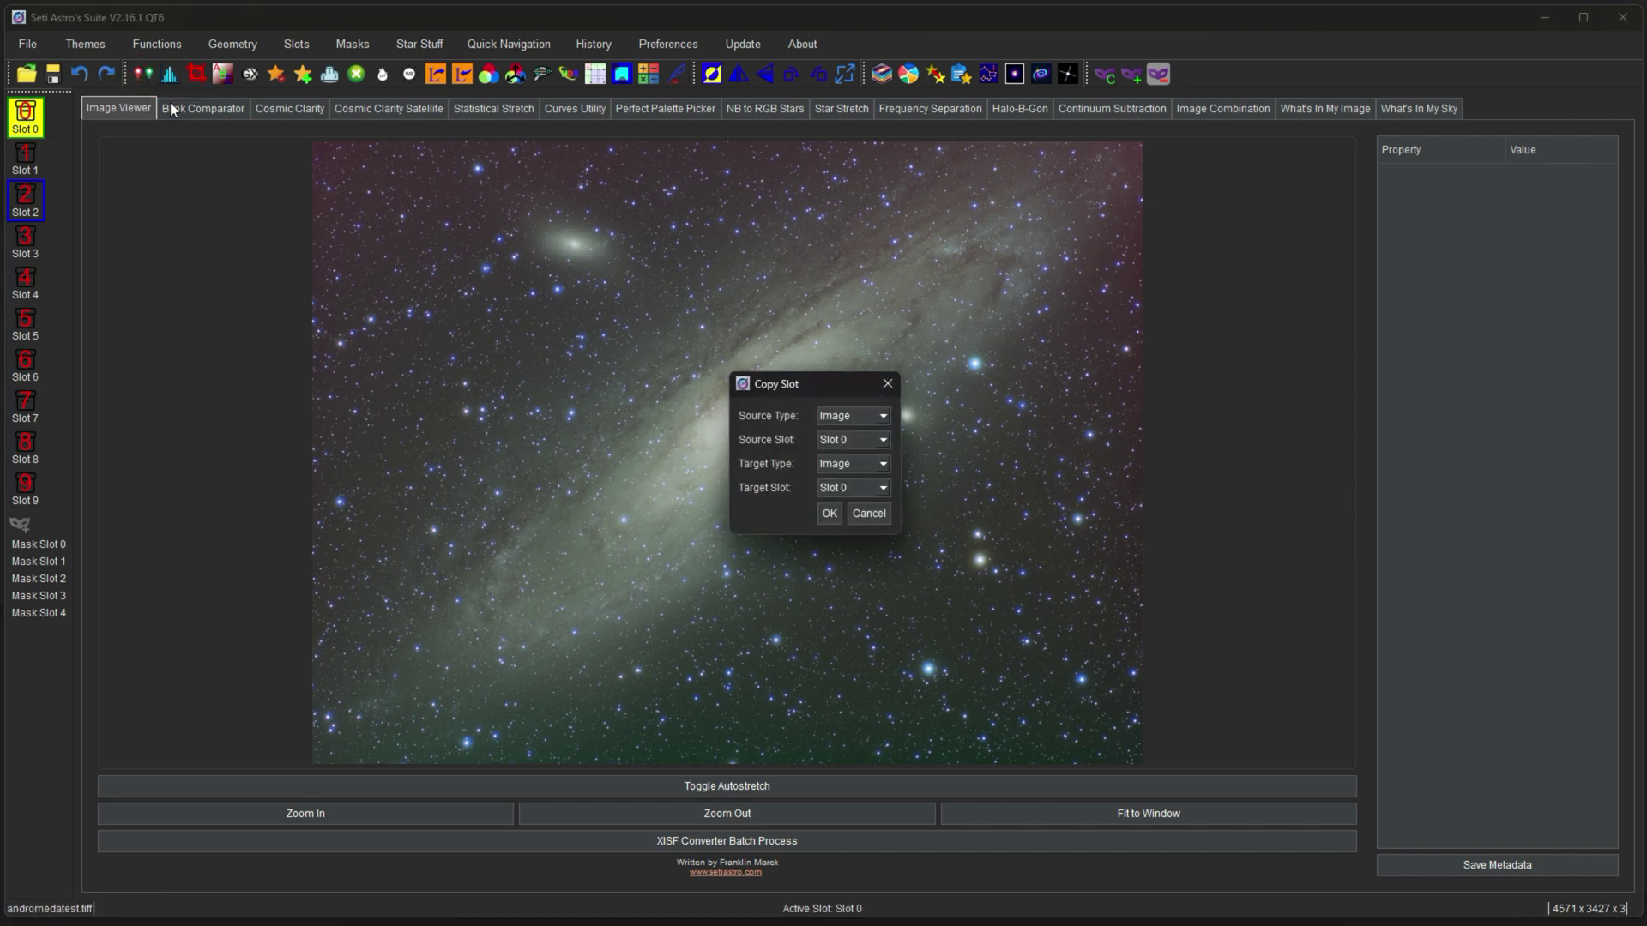
left_click_drag(807, 392, 761, 332)
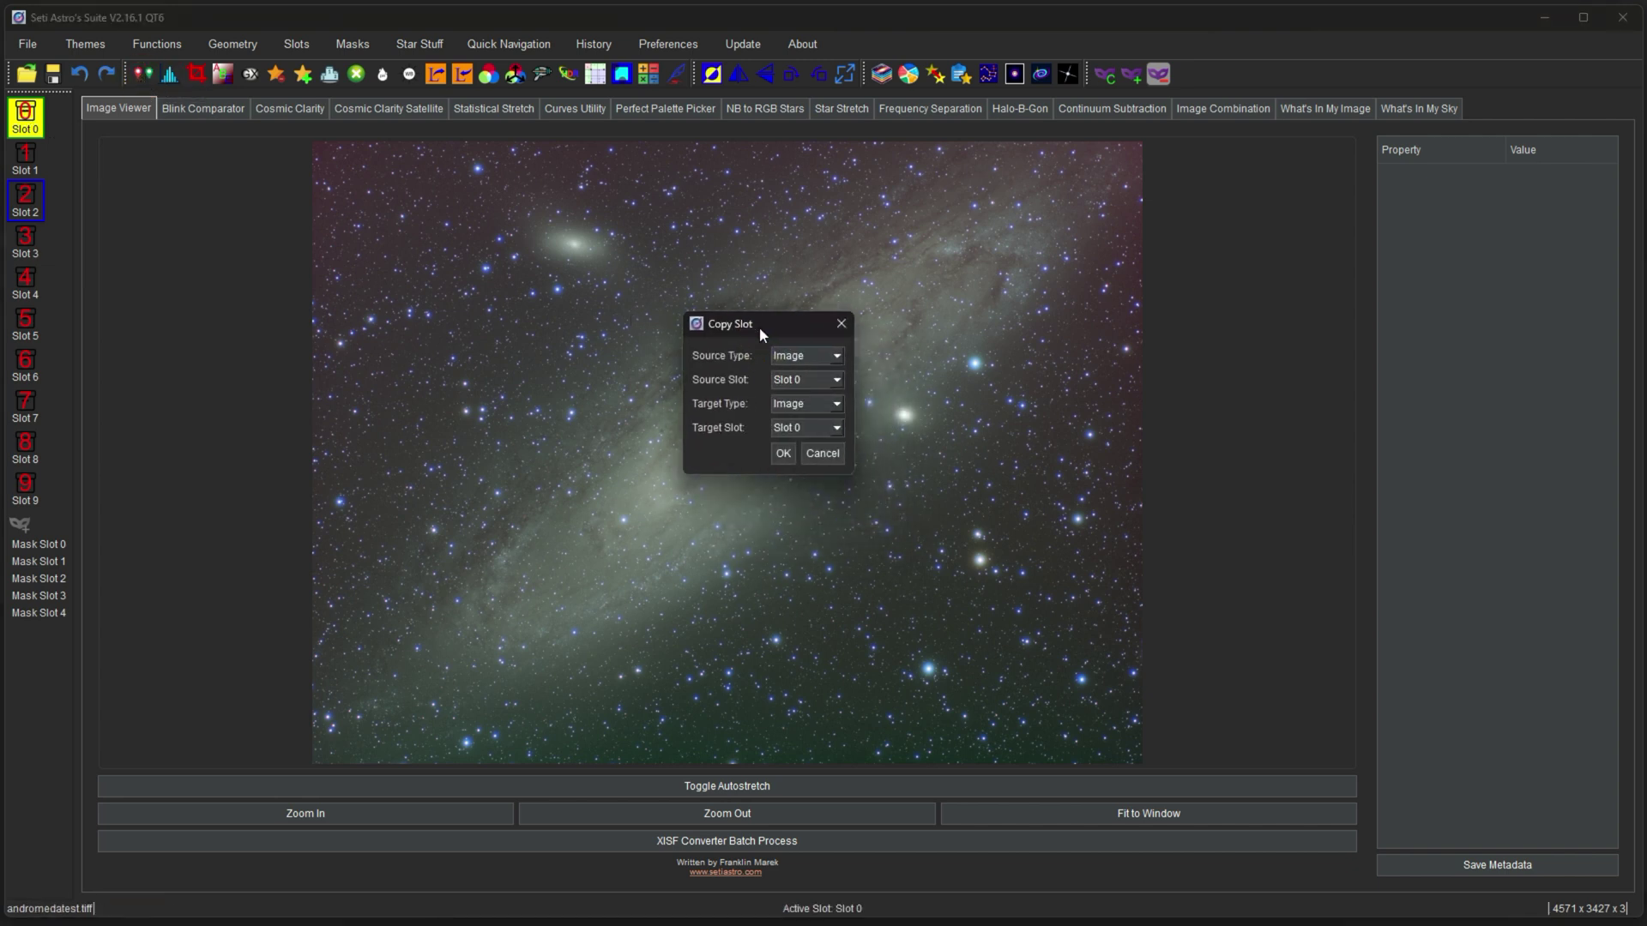
left_click(806, 381)
left_click(807, 381)
left_click(794, 429)
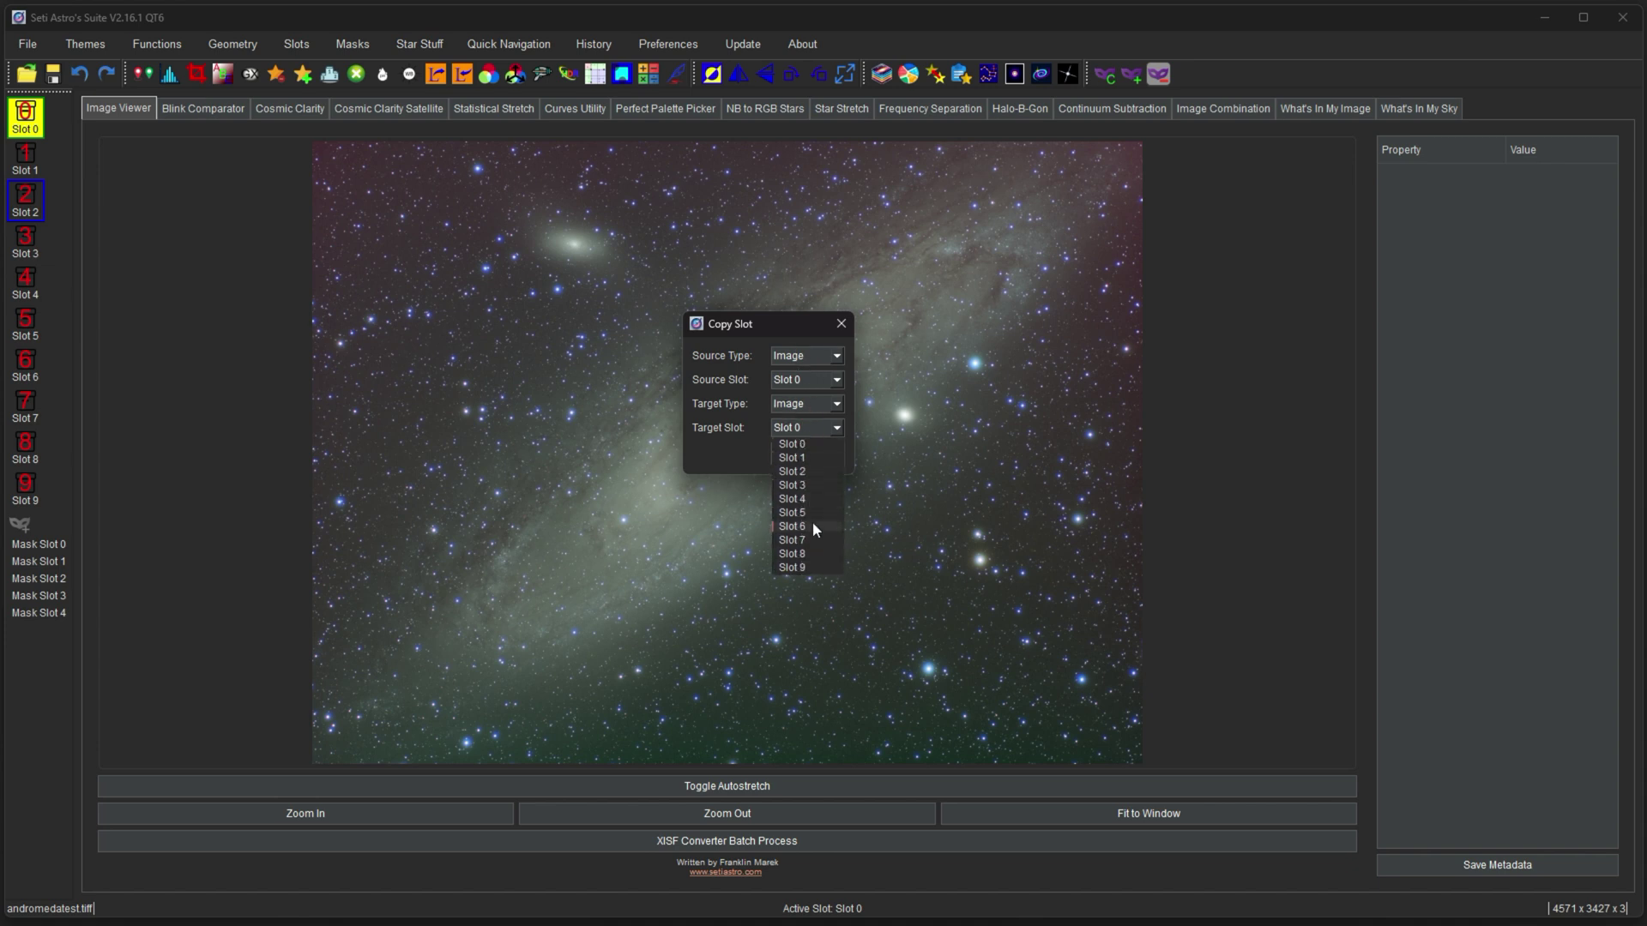
left_click(813, 525)
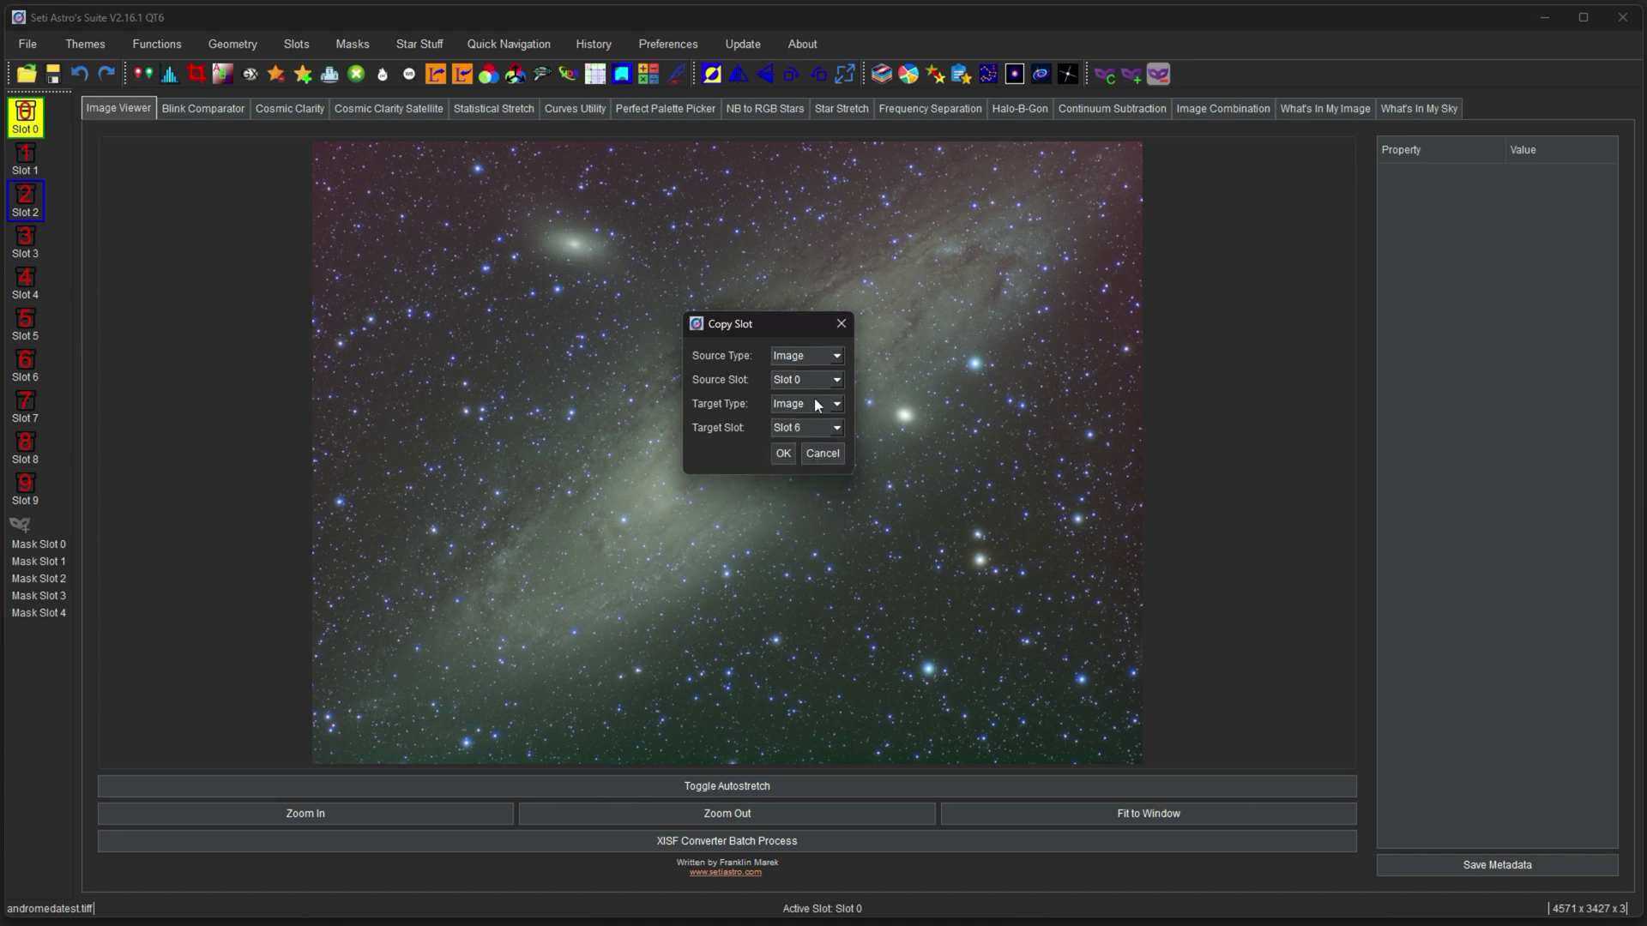
left_click(782, 455)
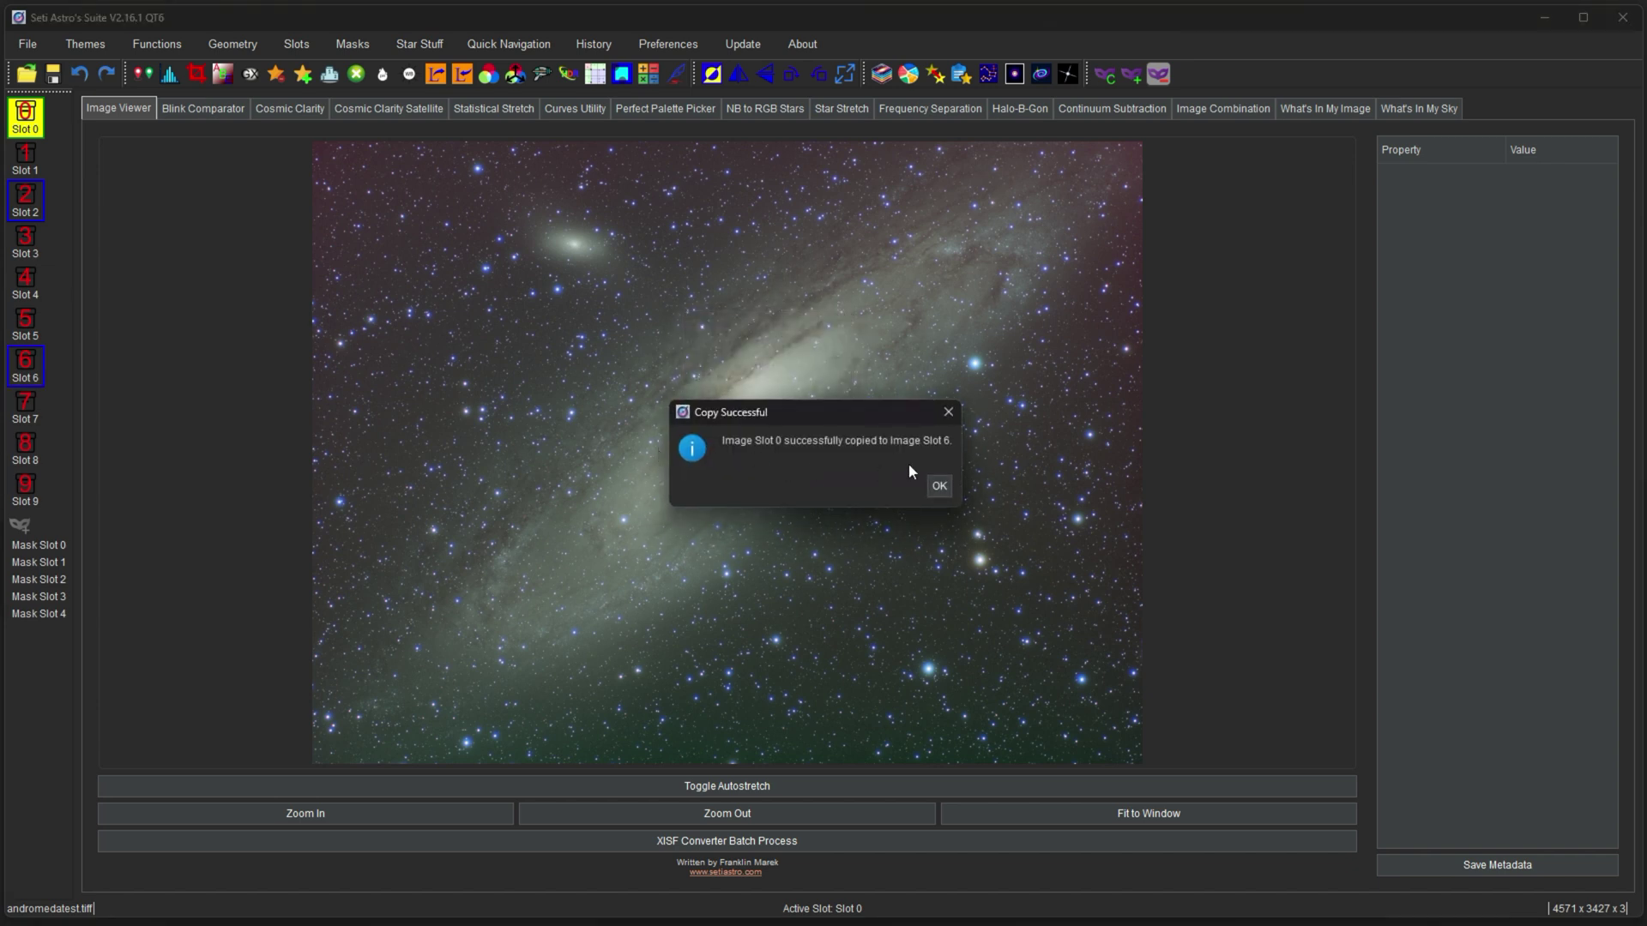
left_click(940, 485)
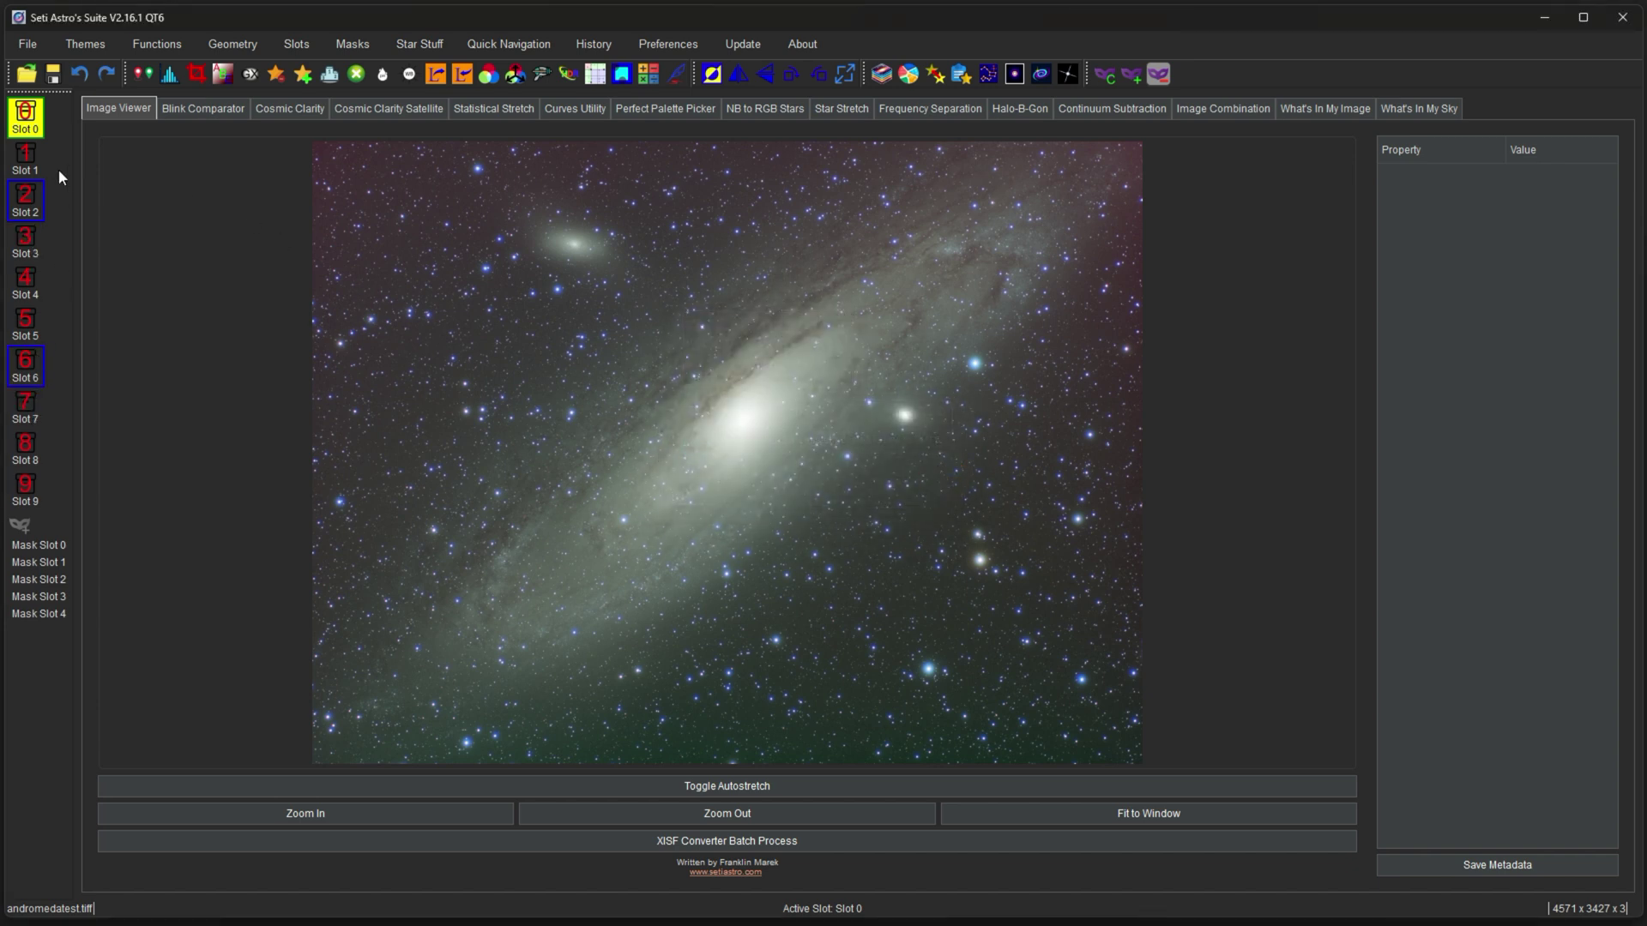
left_click(33, 380)
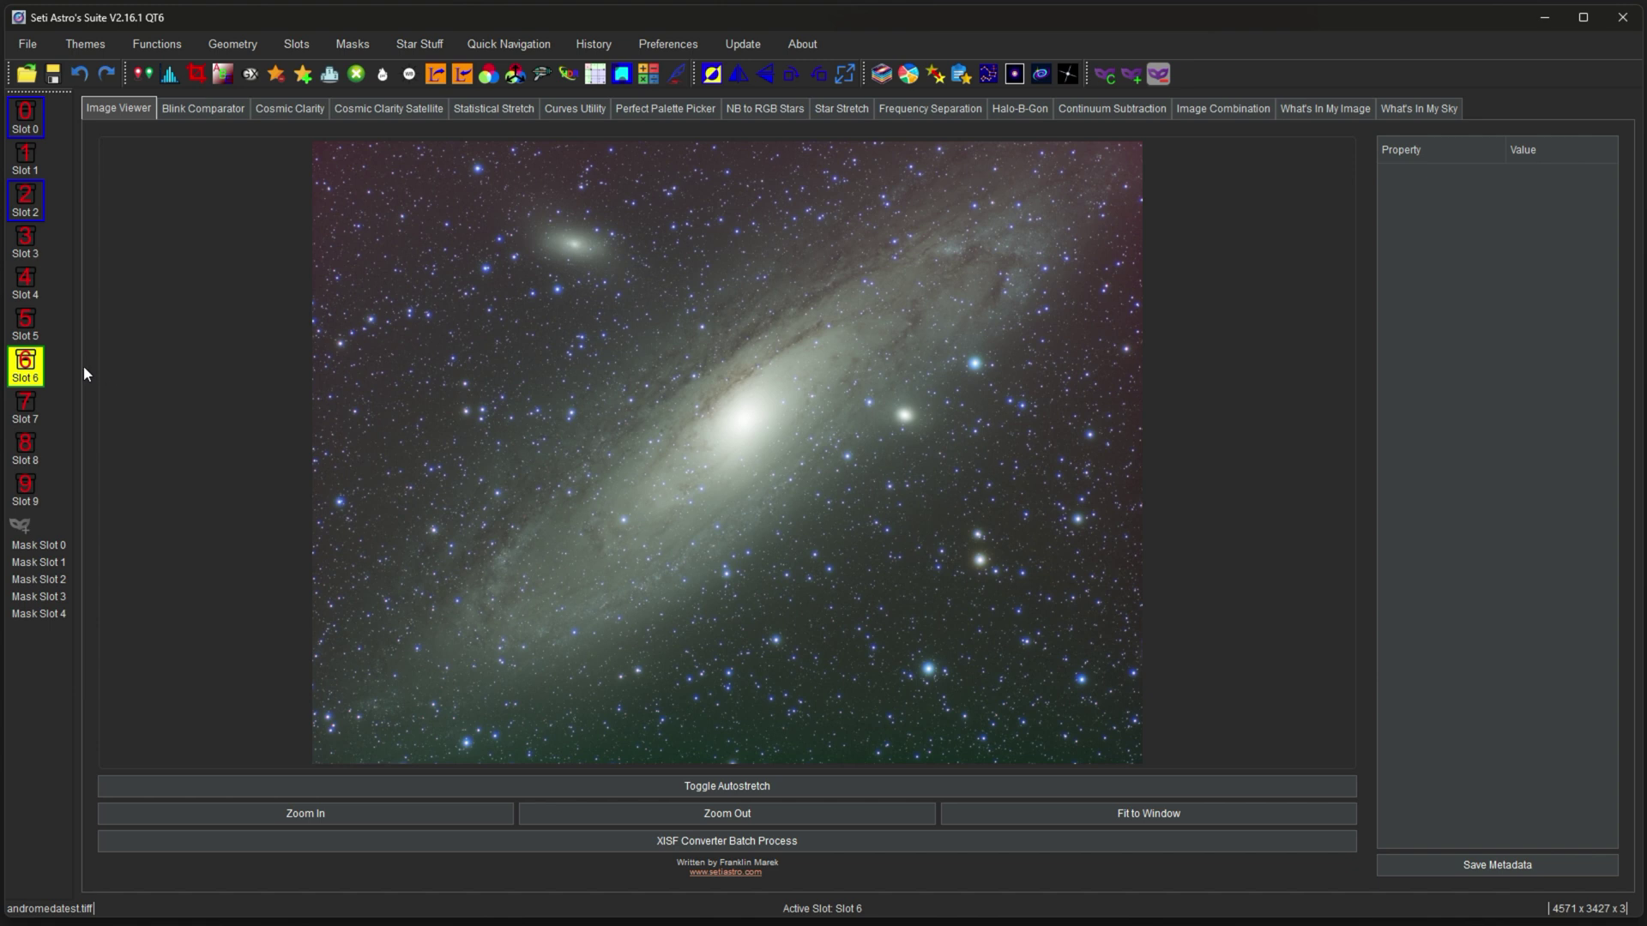
Open a slot 6 preview, fit the whole Andromeda image, and move it right.
right_click(23, 366)
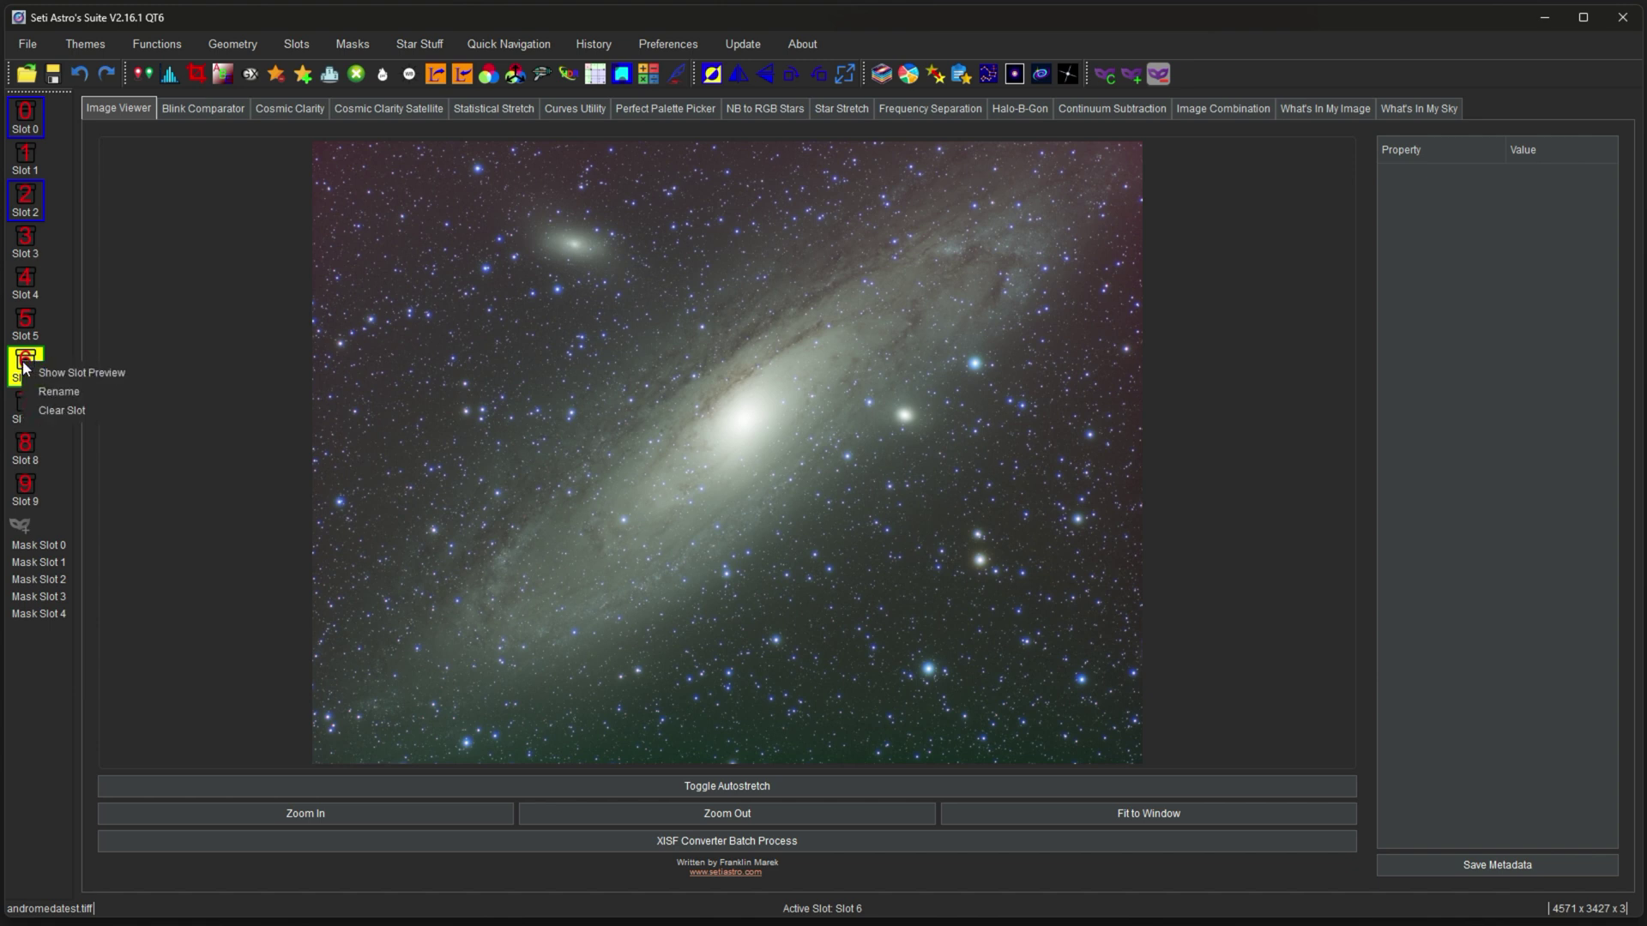
left_click(67, 373)
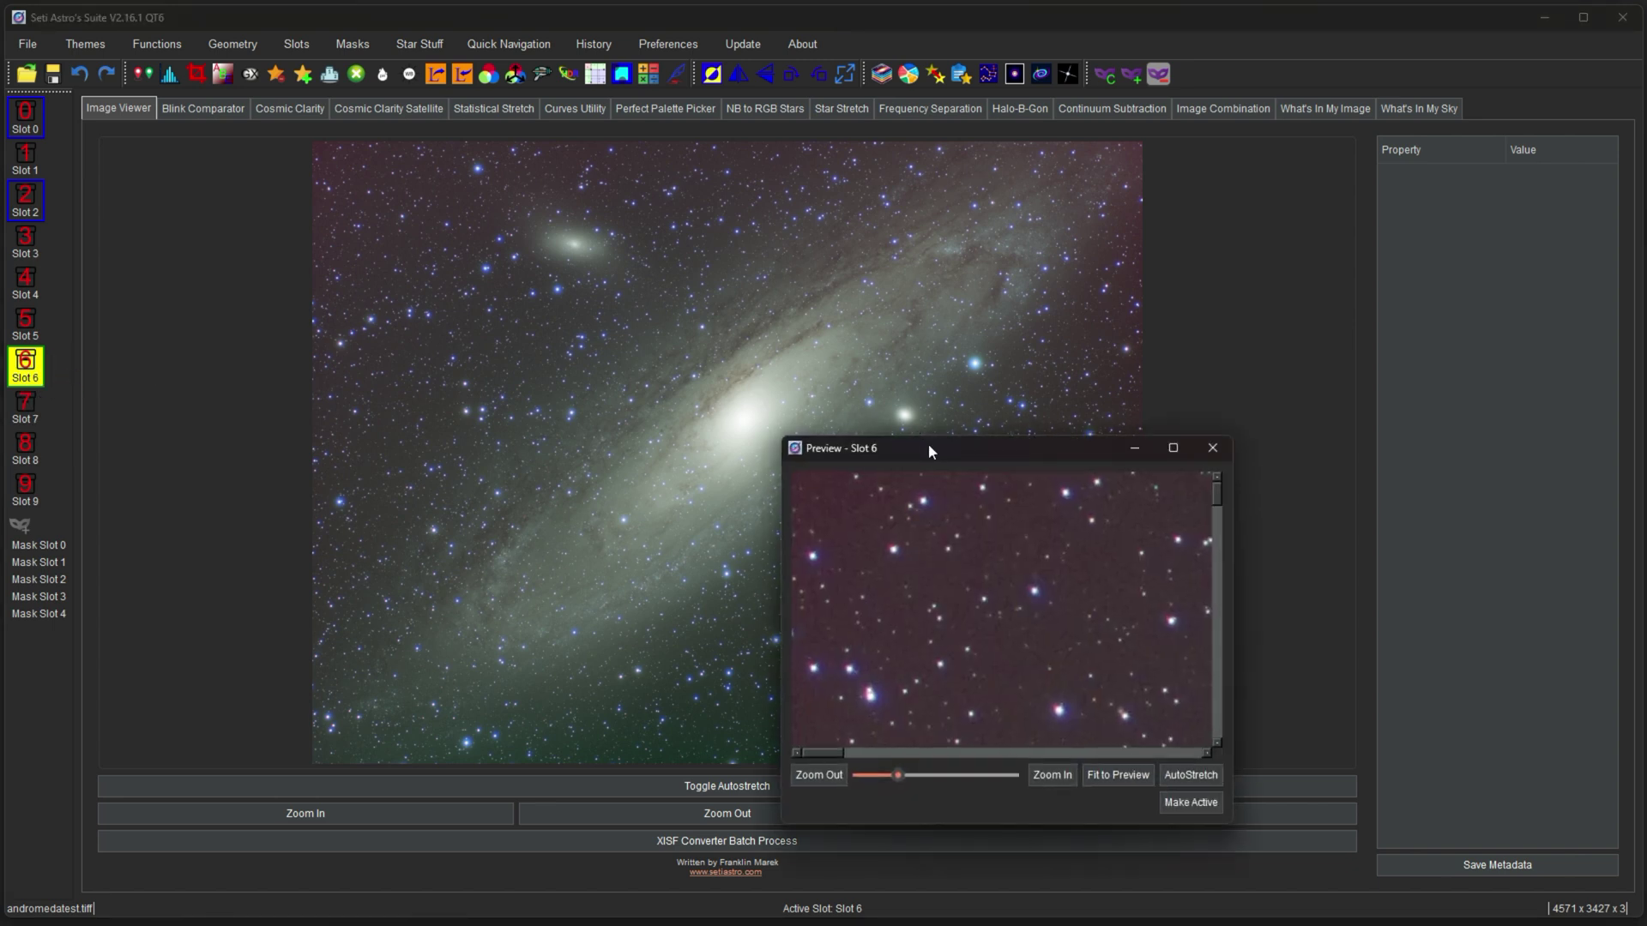
left_click_drag(928, 444, 948, 266)
mouse_move(1077, 445)
left_mouse_down()
mouse_move(1088, 481)
mouse_move(1097, 470)
mouse_move(1163, 527)
mouse_move(1048, 451)
left_mouse_up()
left_click(1137, 596)
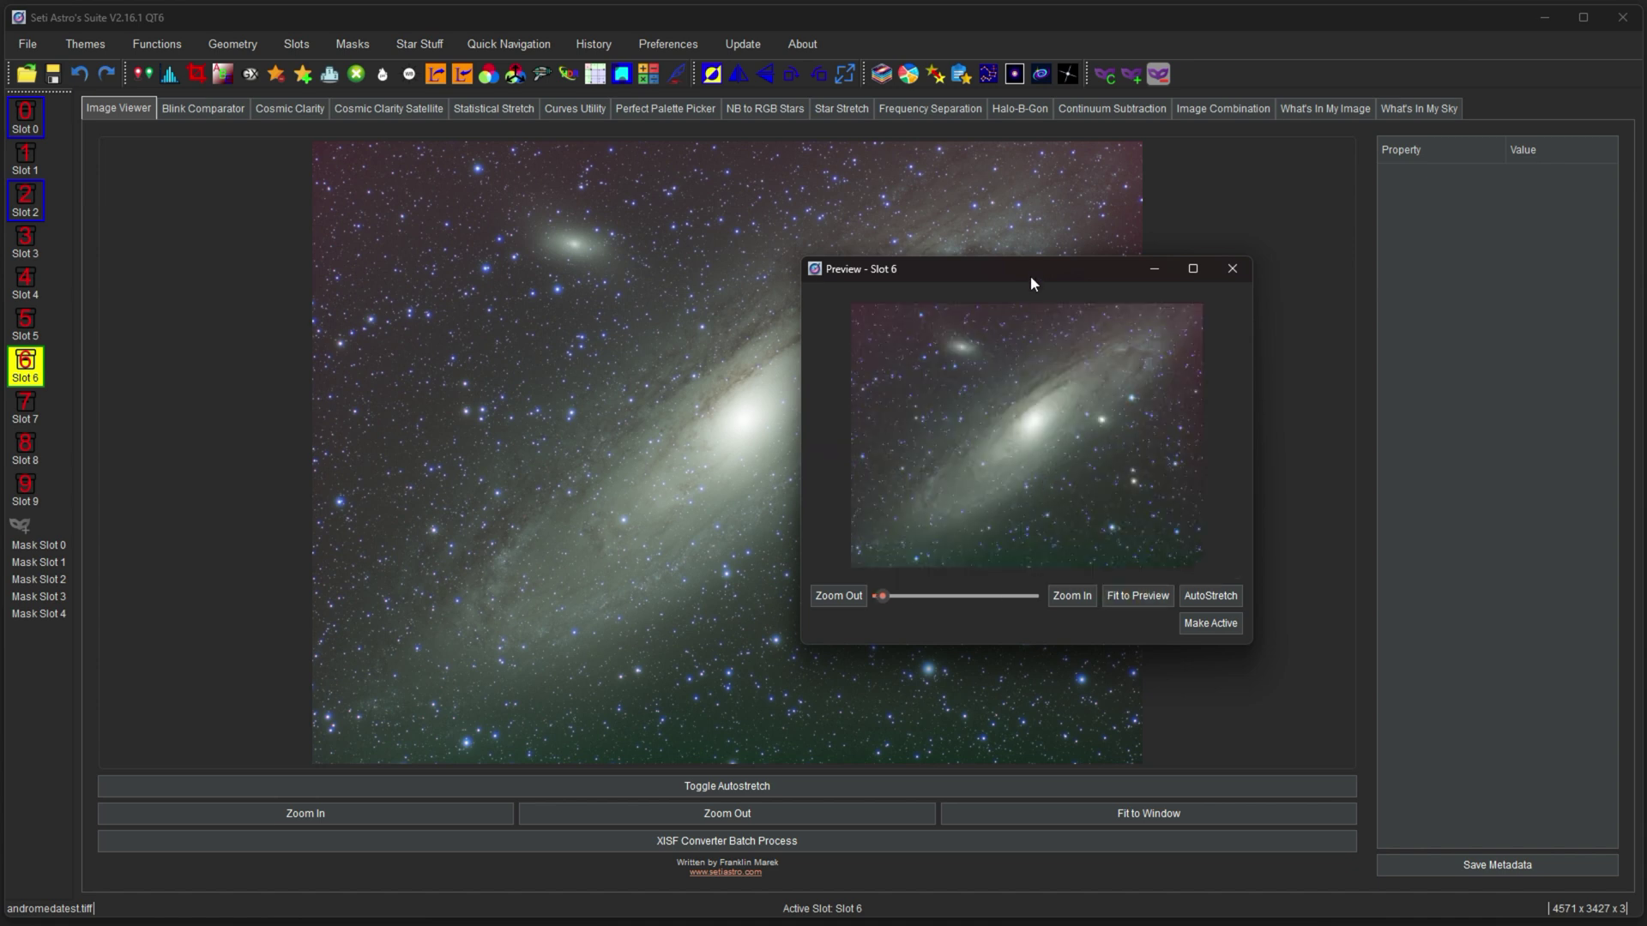
left_click_drag(1033, 268, 1643, 498)
Open a slot 2 preview fitted to the whole nebula, arranged beside the slot 6 preview.
left_click(42, 201)
left_click(41, 201)
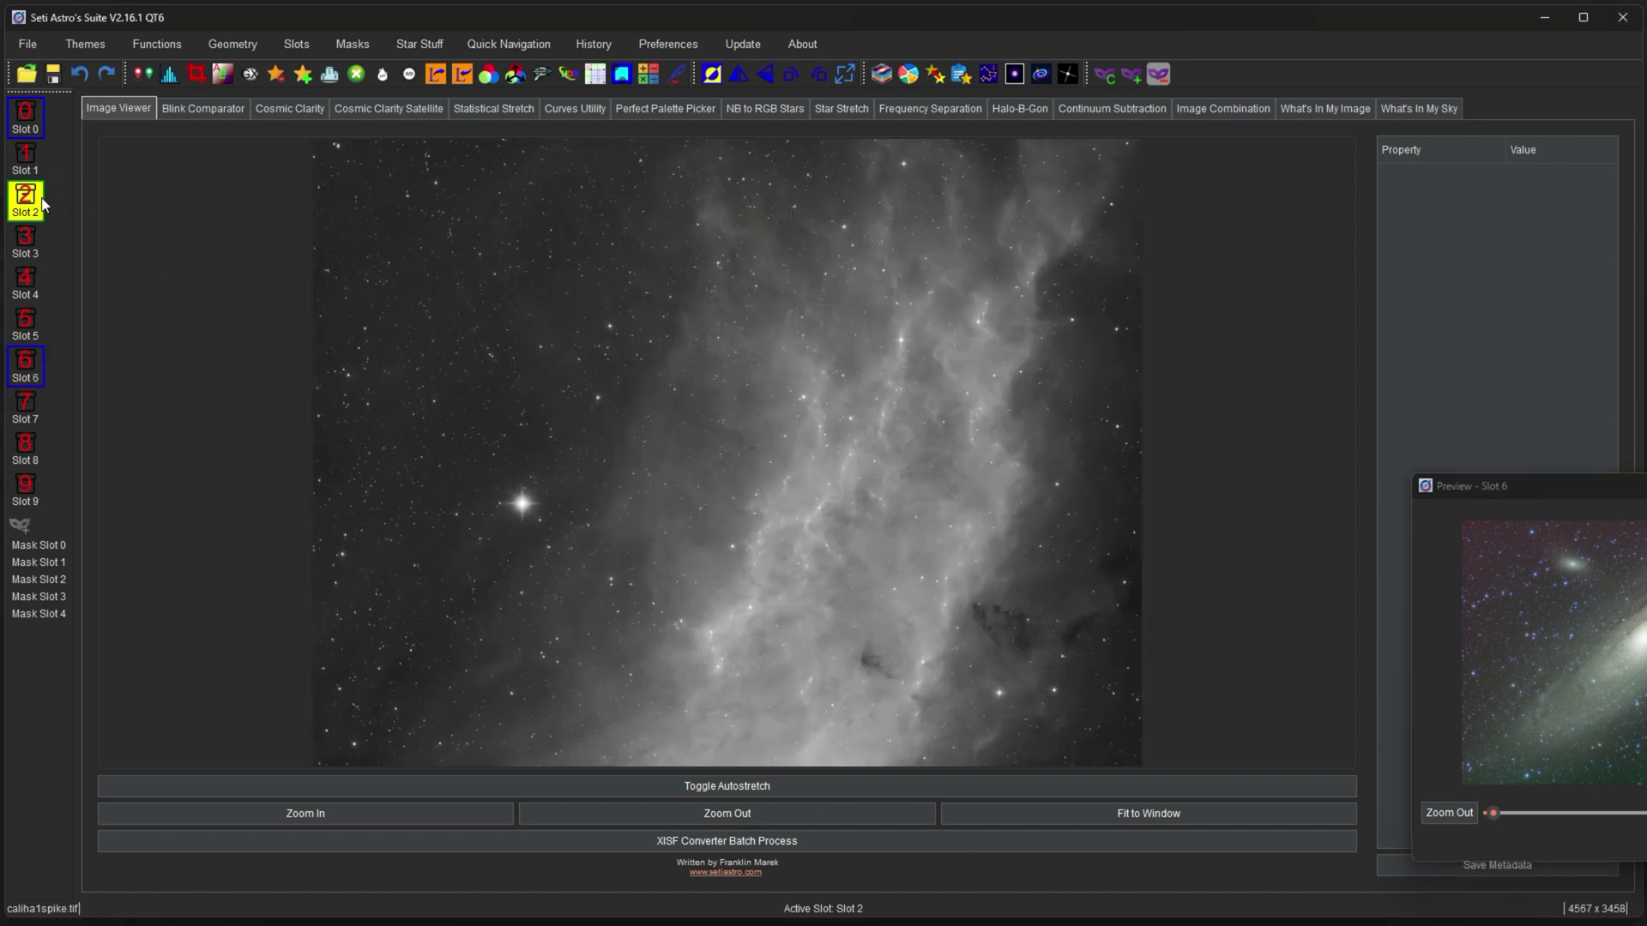
right_click(35, 206)
left_click(821, 276)
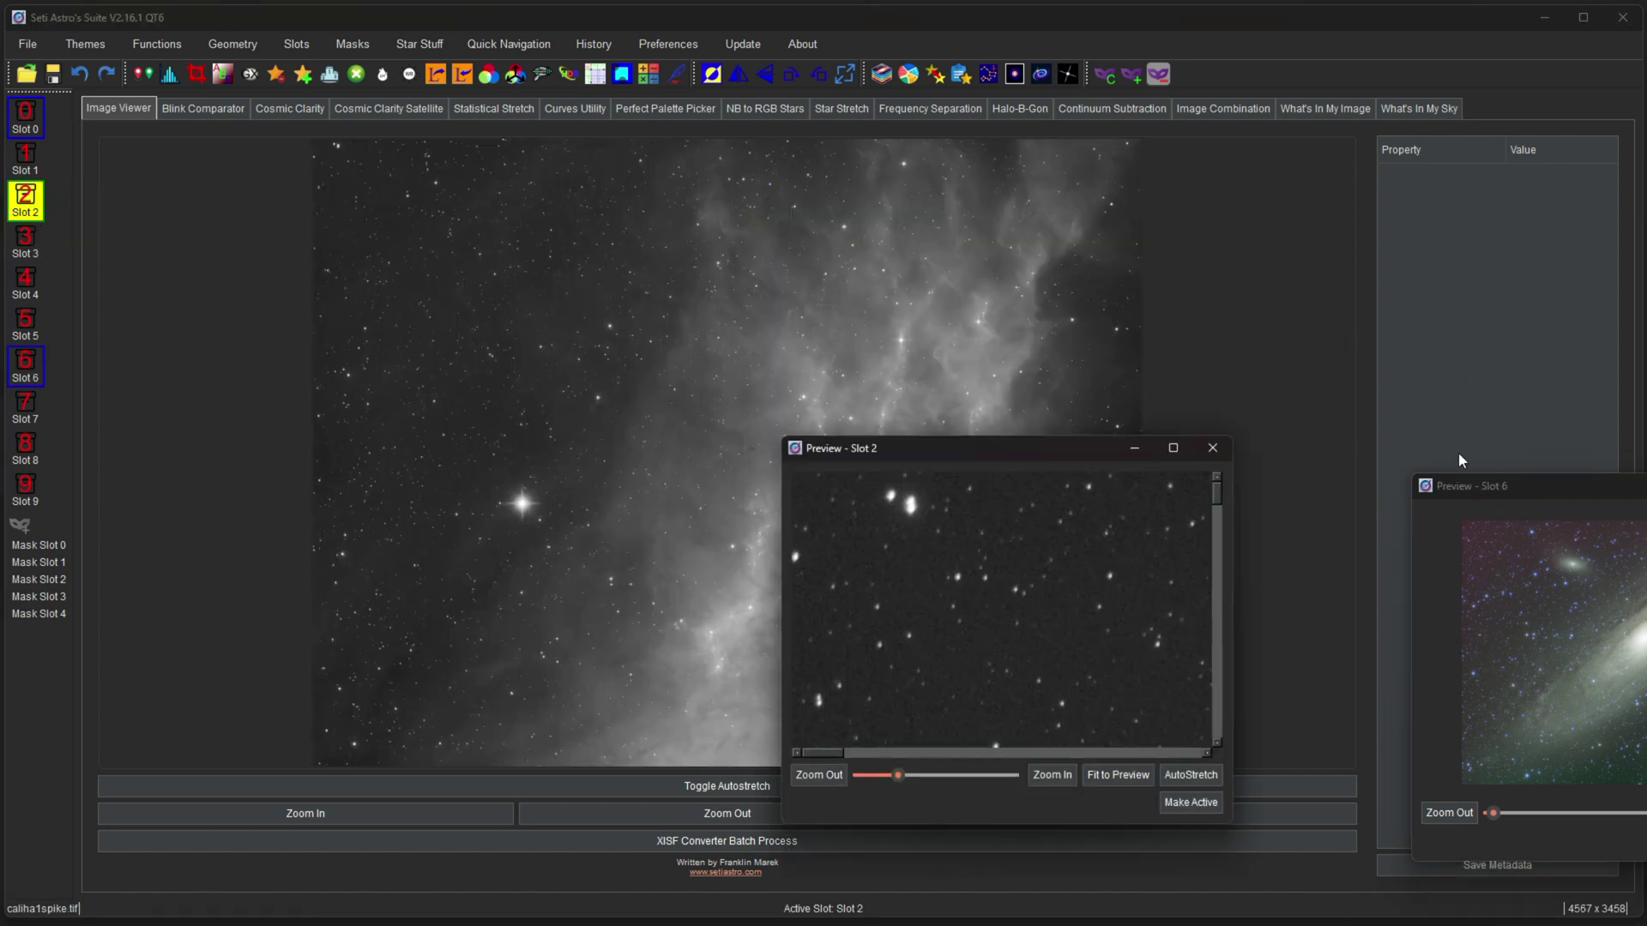
left_click_drag(1456, 485, 1201, 64)
left_click_drag(929, 450, 1131, 519)
left_click(1313, 832)
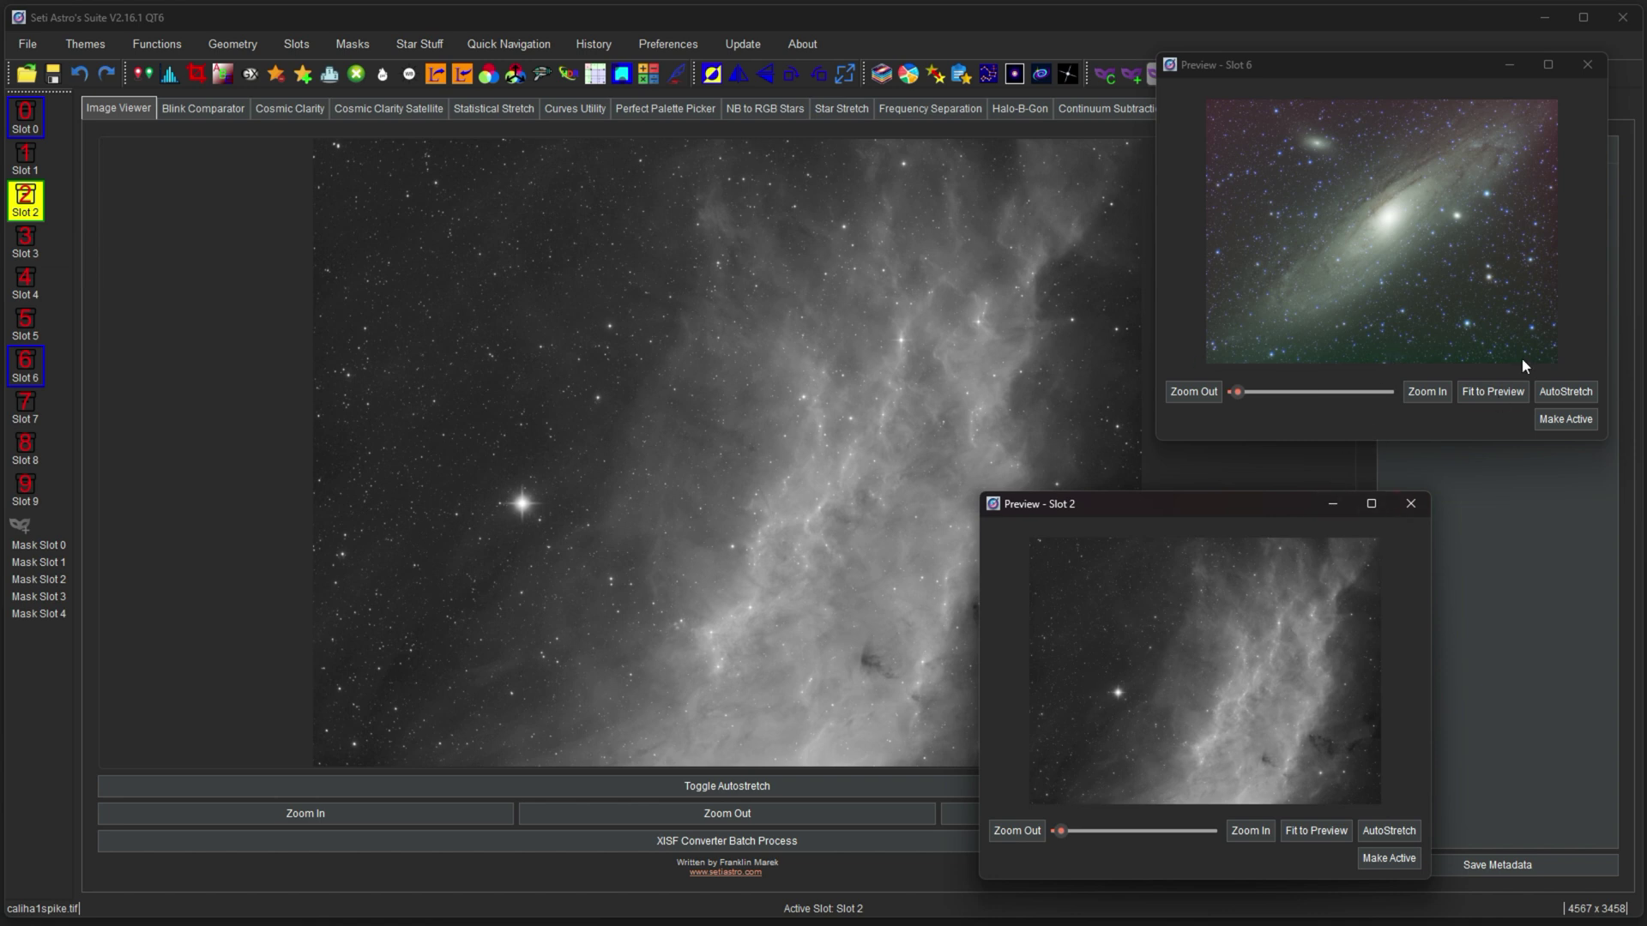
Rename slot 2 to cali_ha, then switch back to the colour Andromeda image in slot 0.
left_click(1615, 89)
right_click(31, 191)
left_click(64, 217)
type("cali_ha")
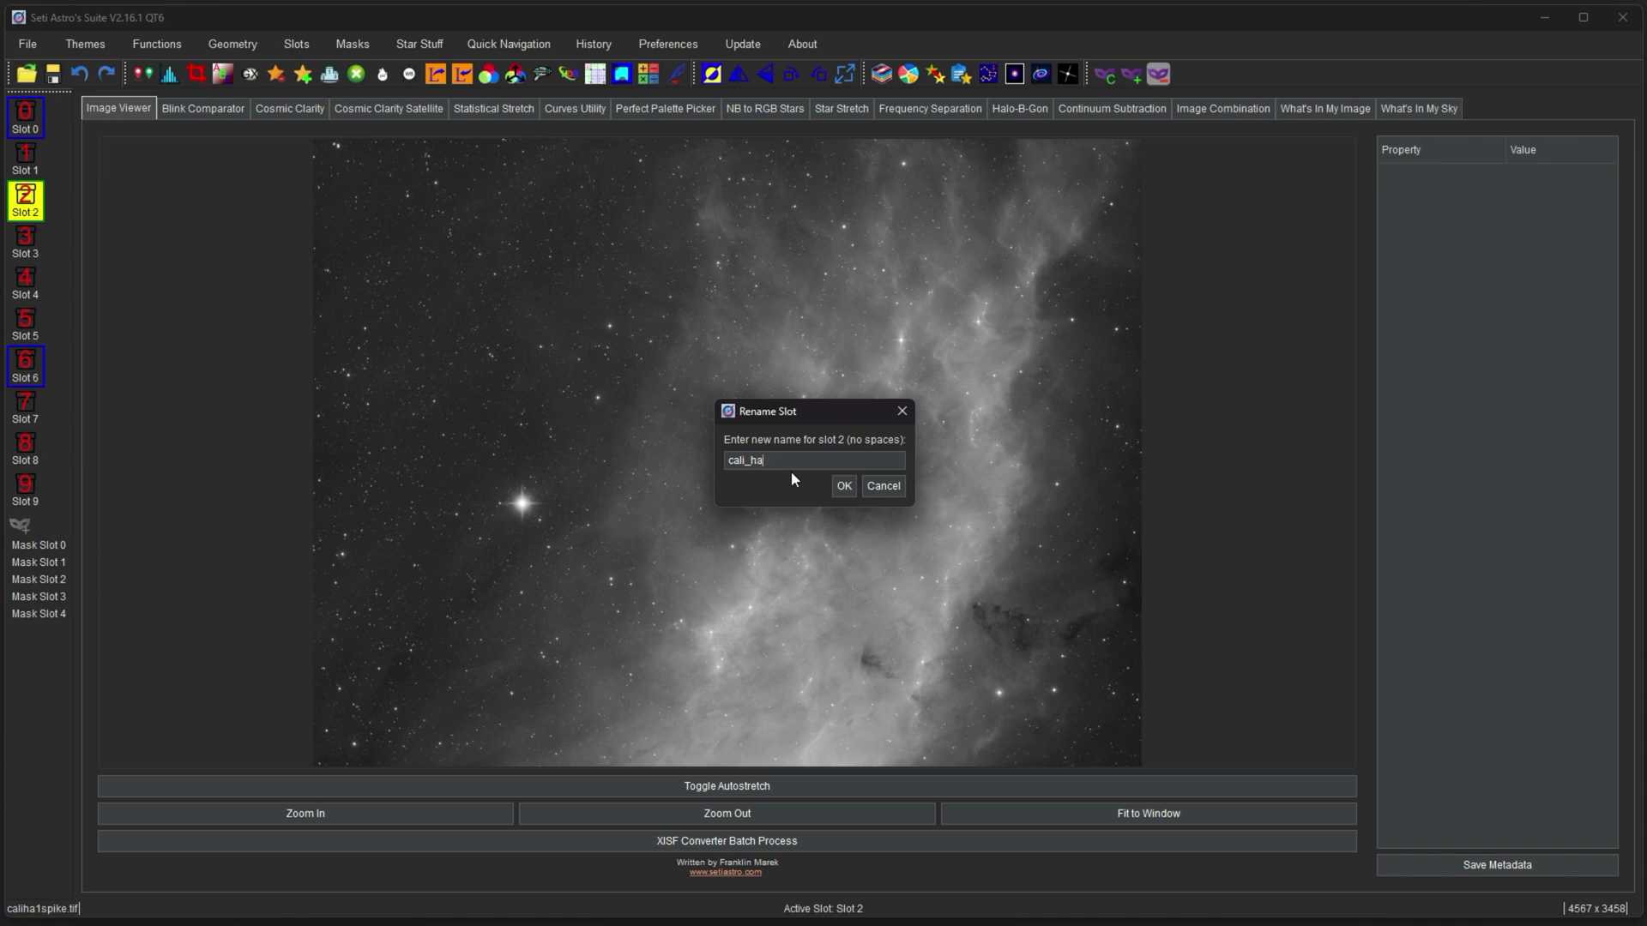
key("Return")
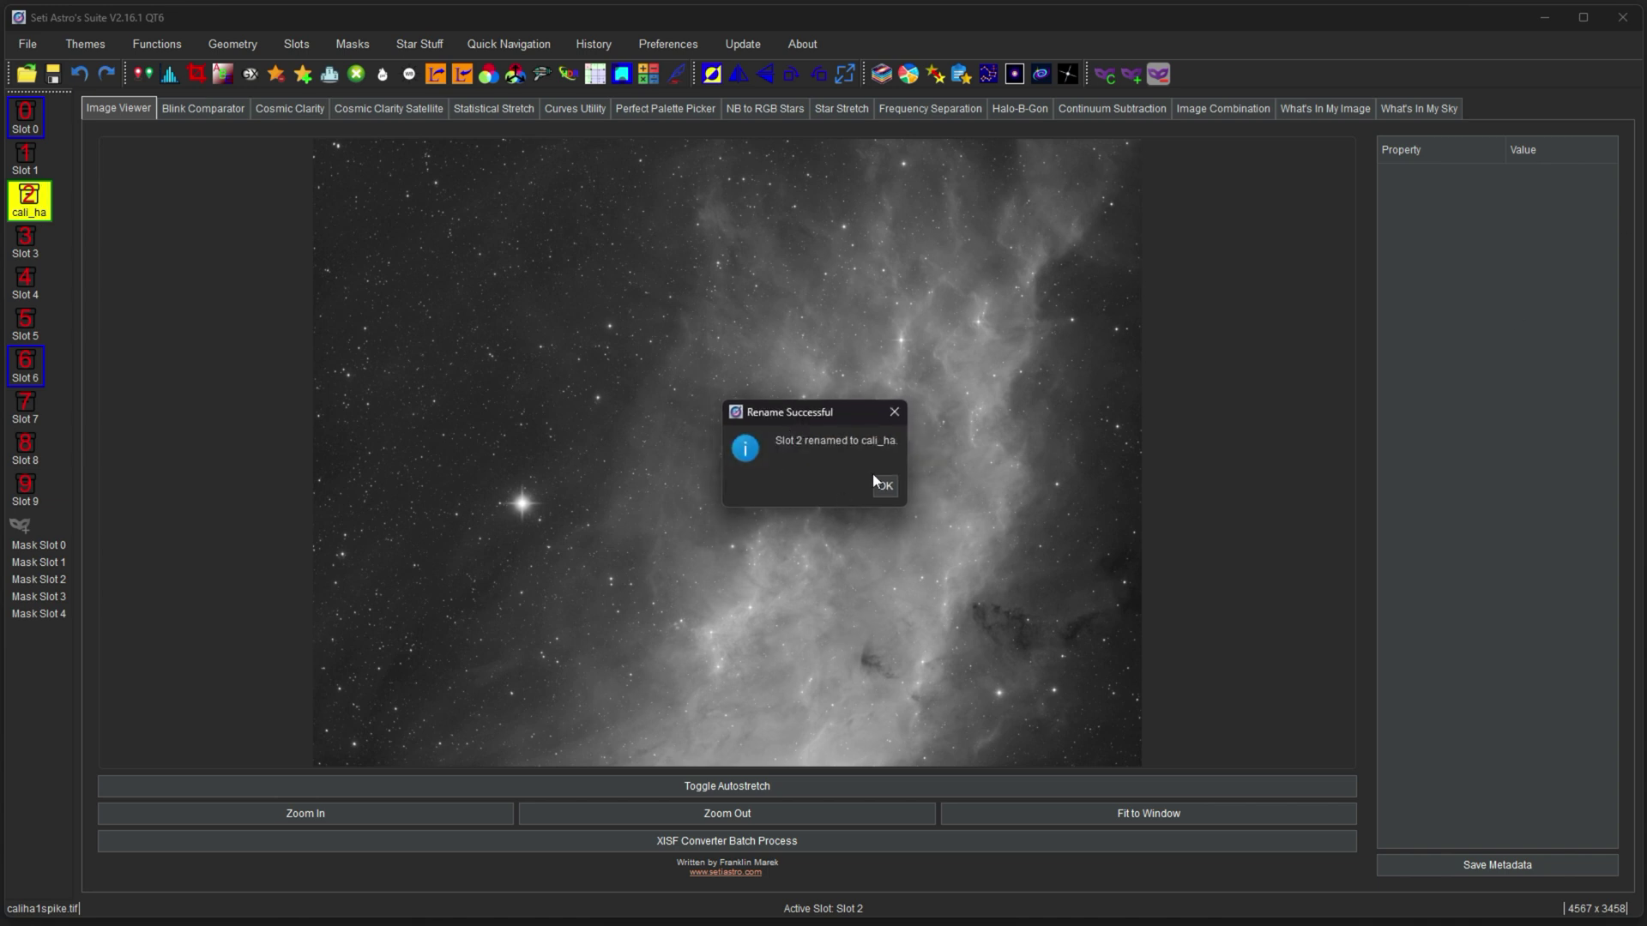
left_click(886, 486)
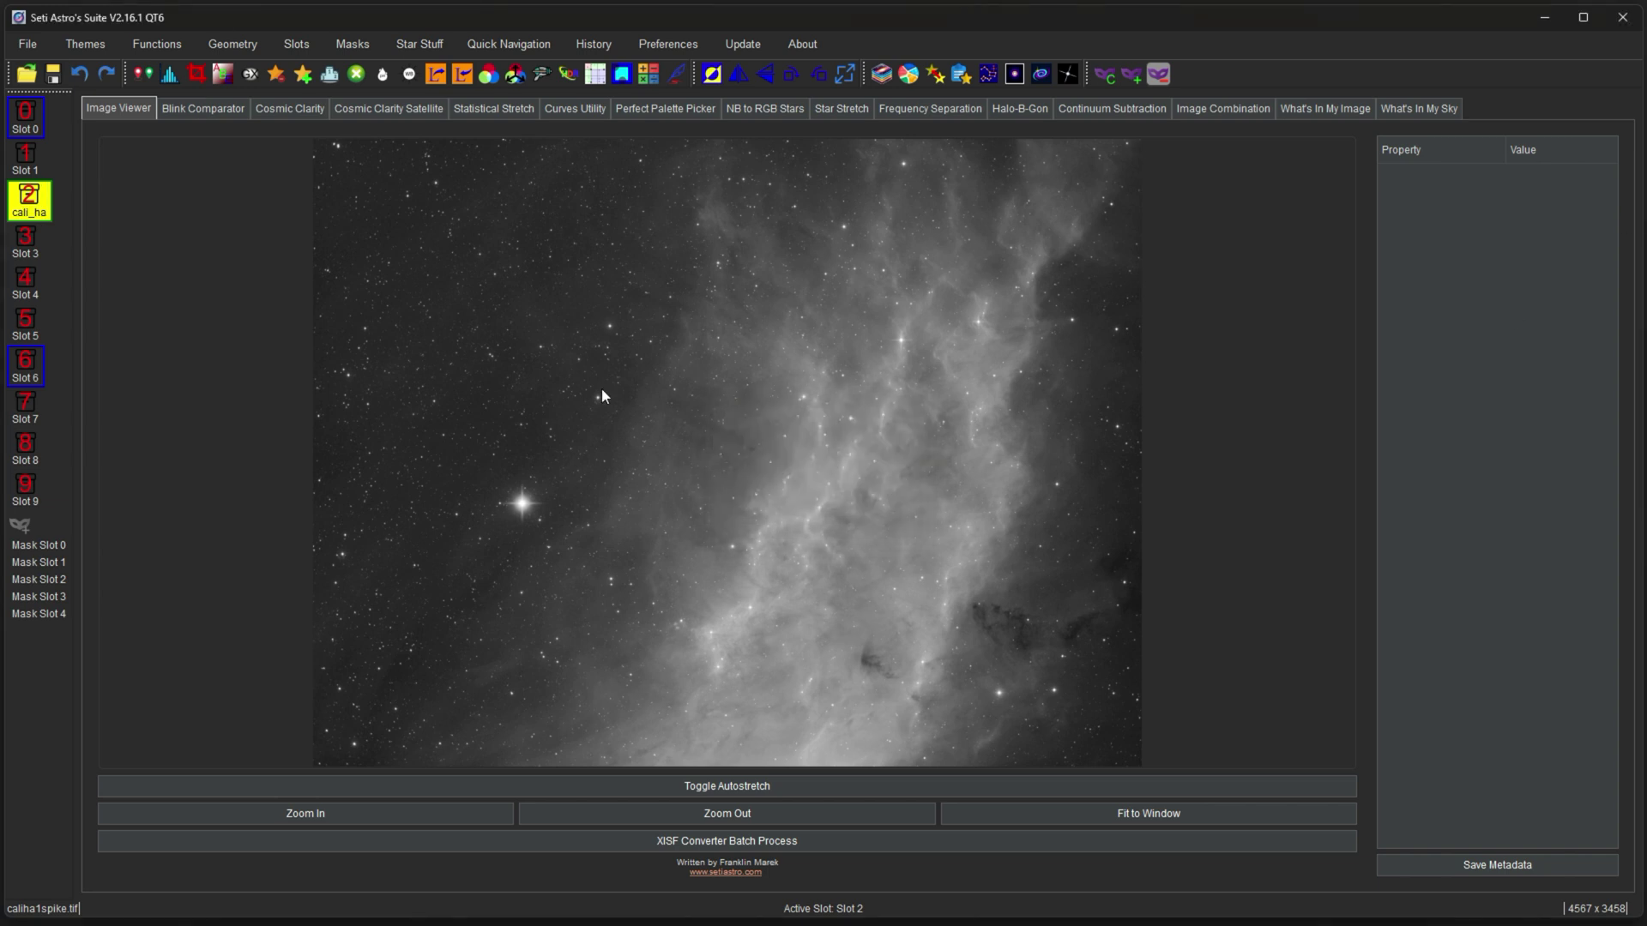
left_click(32, 127)
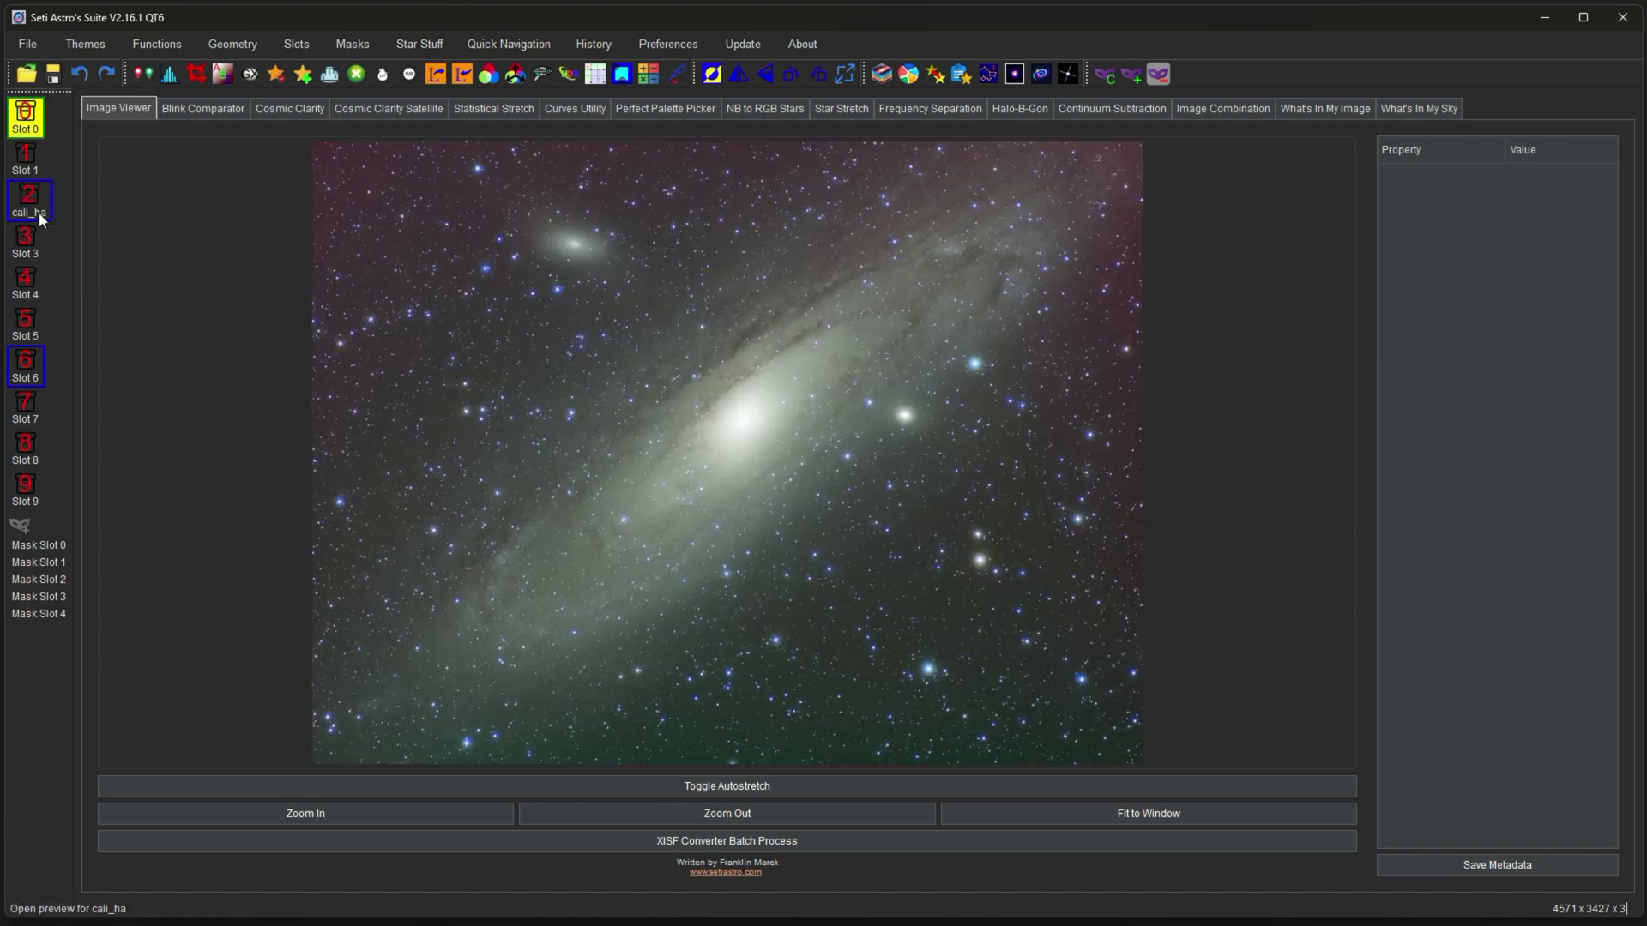
left_click(39, 213)
Extract the Andromeda luminance into slot 1, check the fitted preview, then close it.
left_click(441, 80)
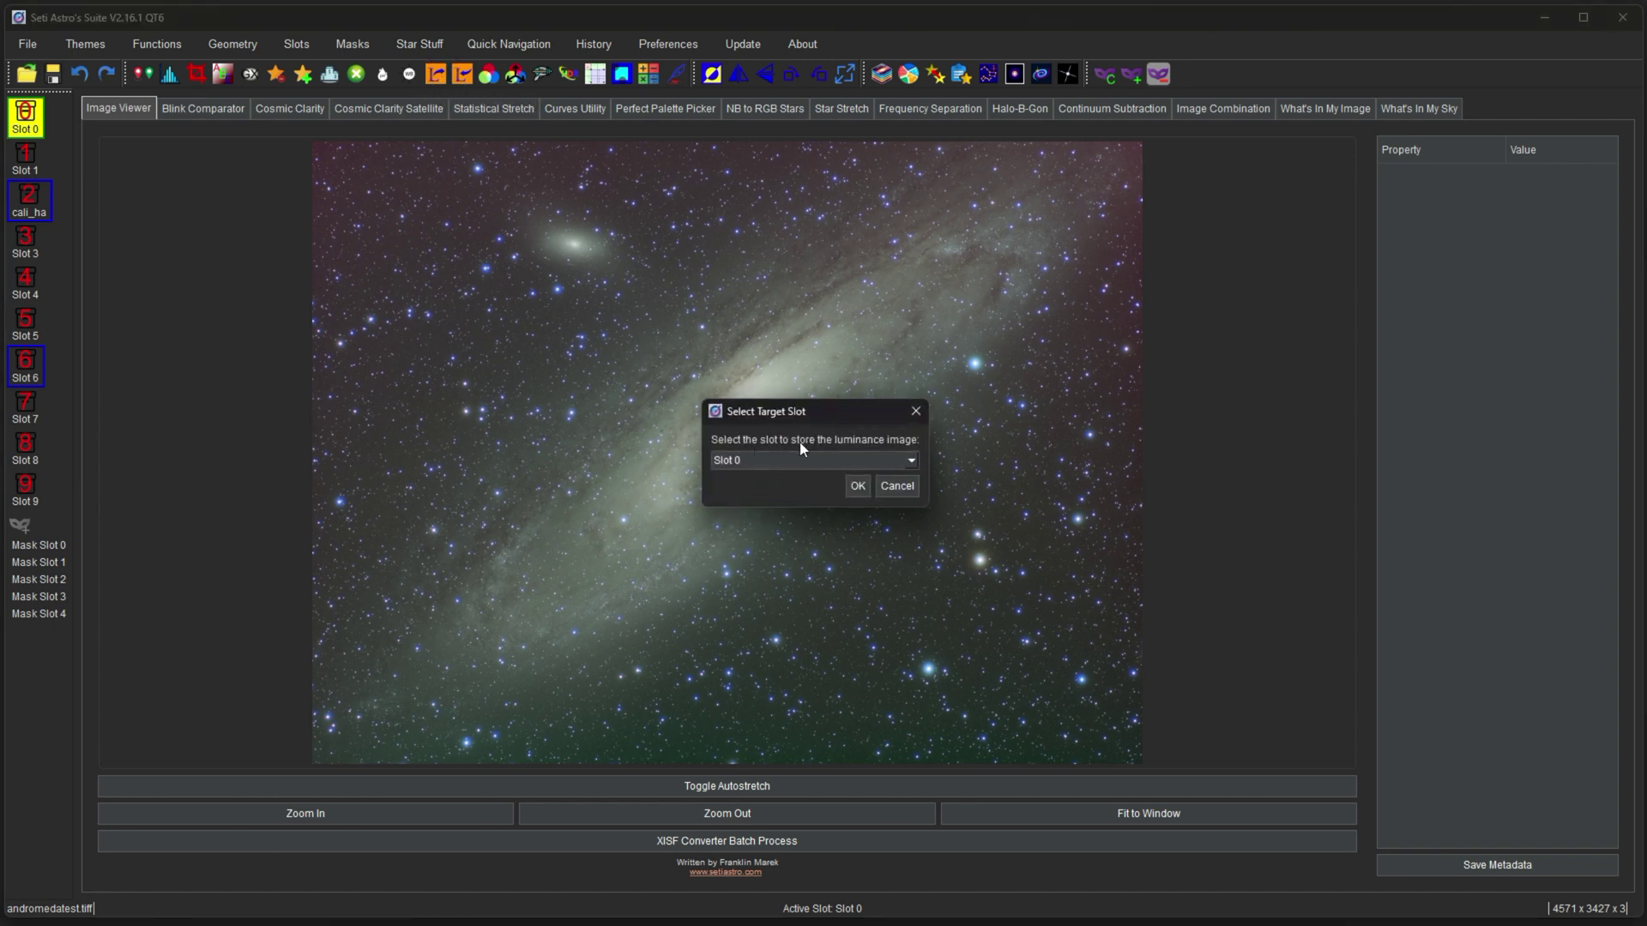
left_click(805, 465)
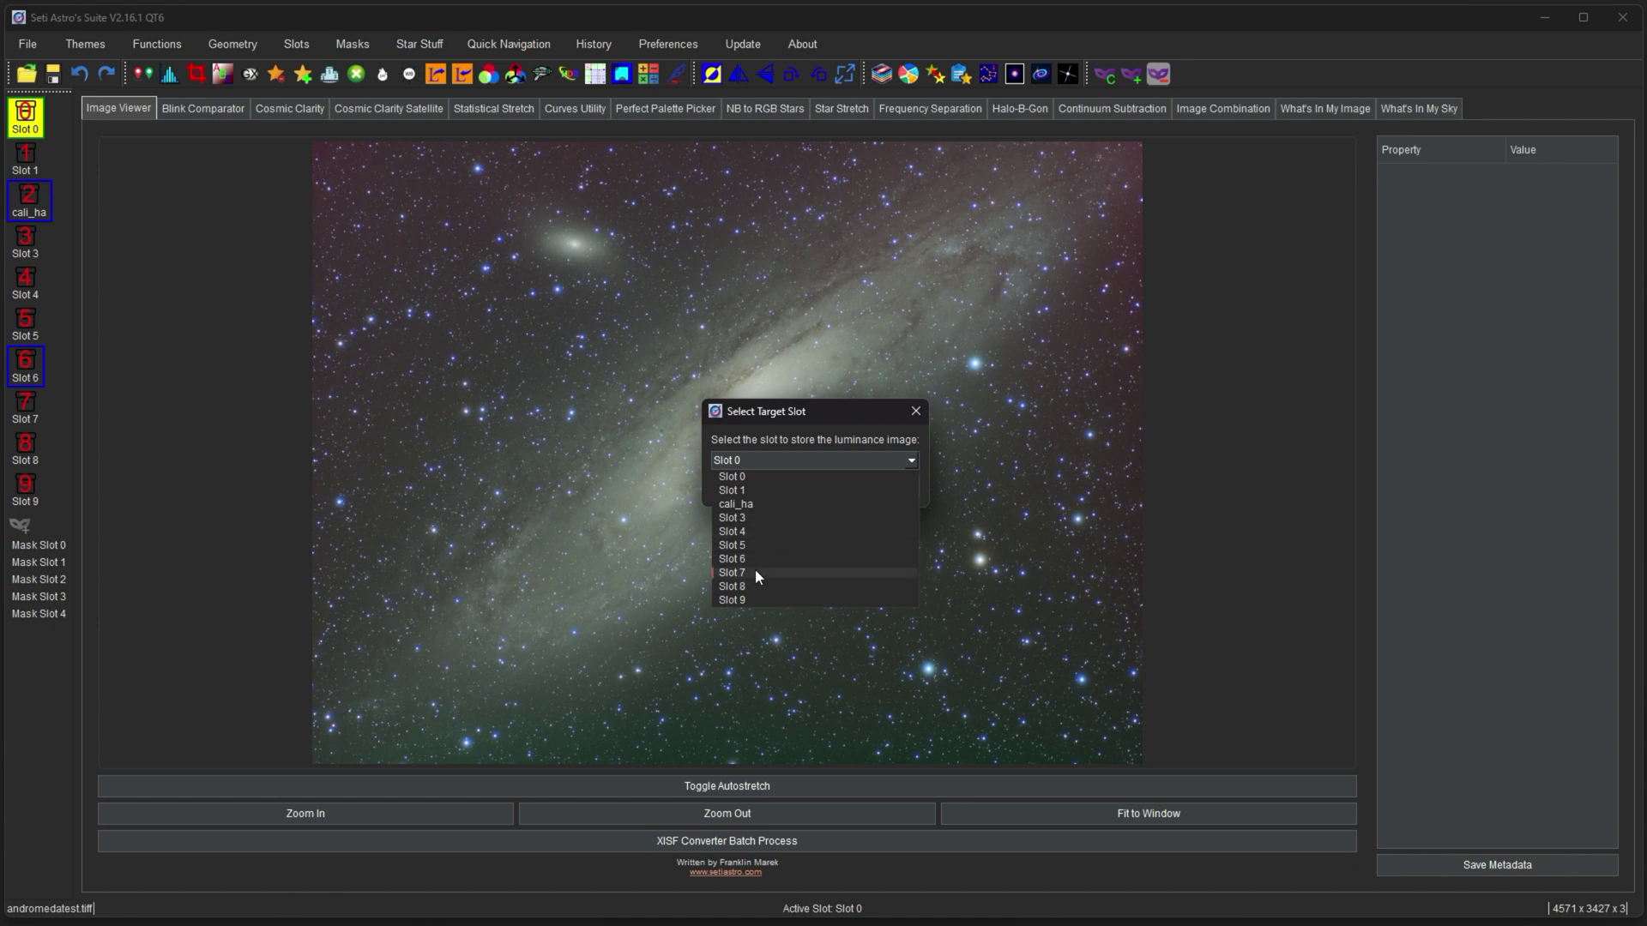
left_click(751, 494)
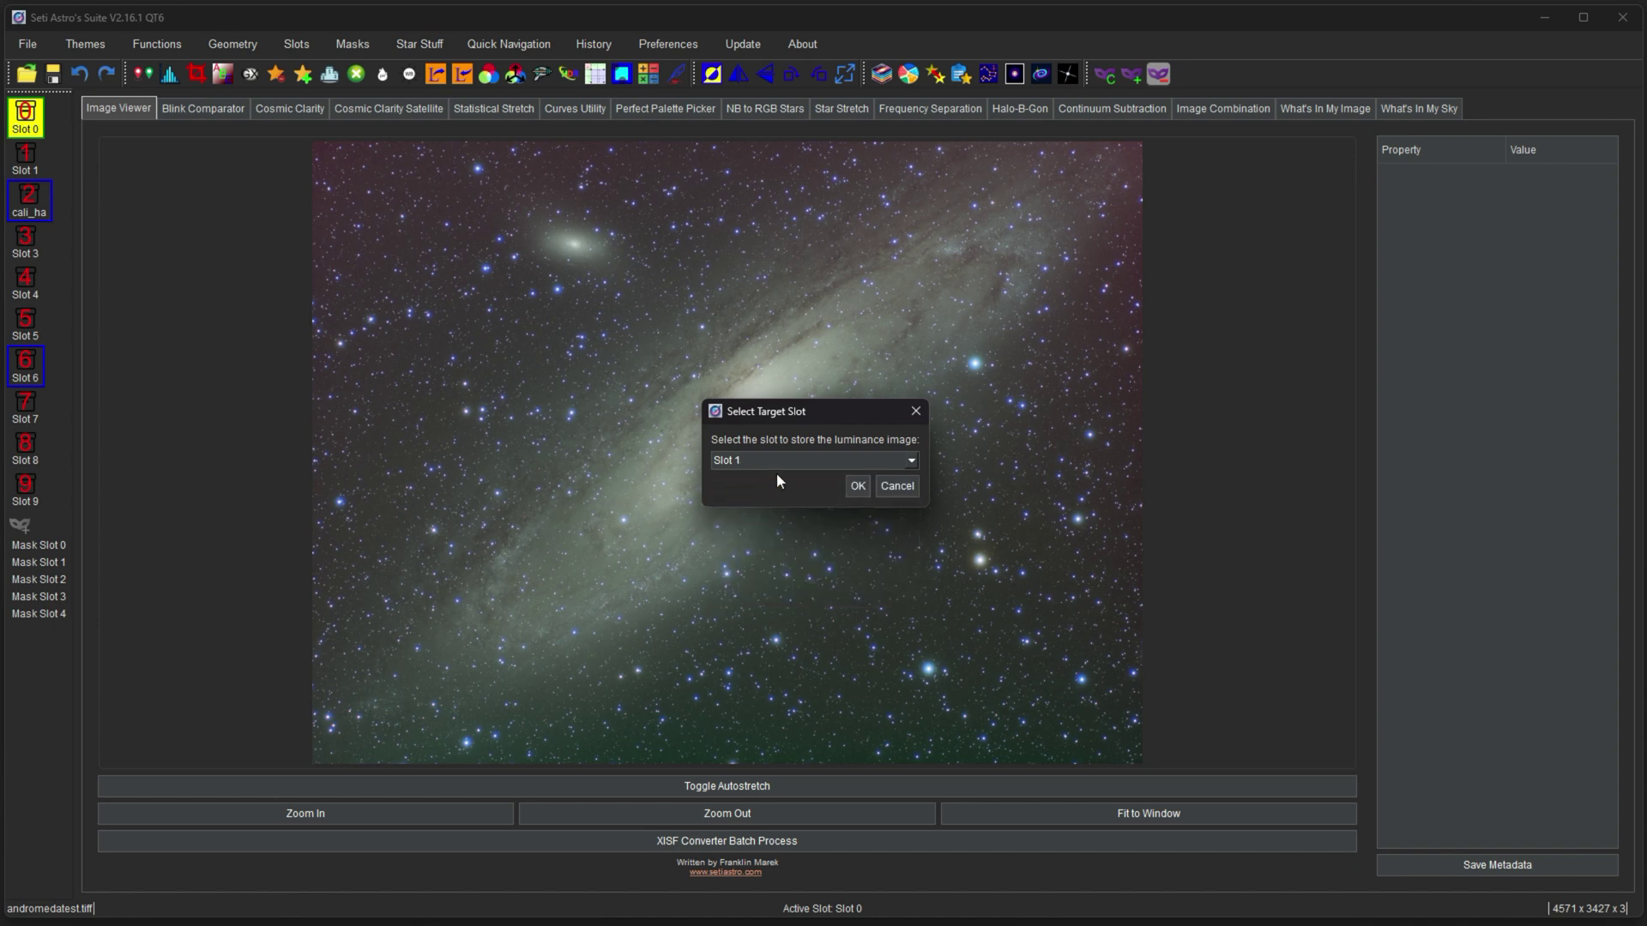
left_click(858, 487)
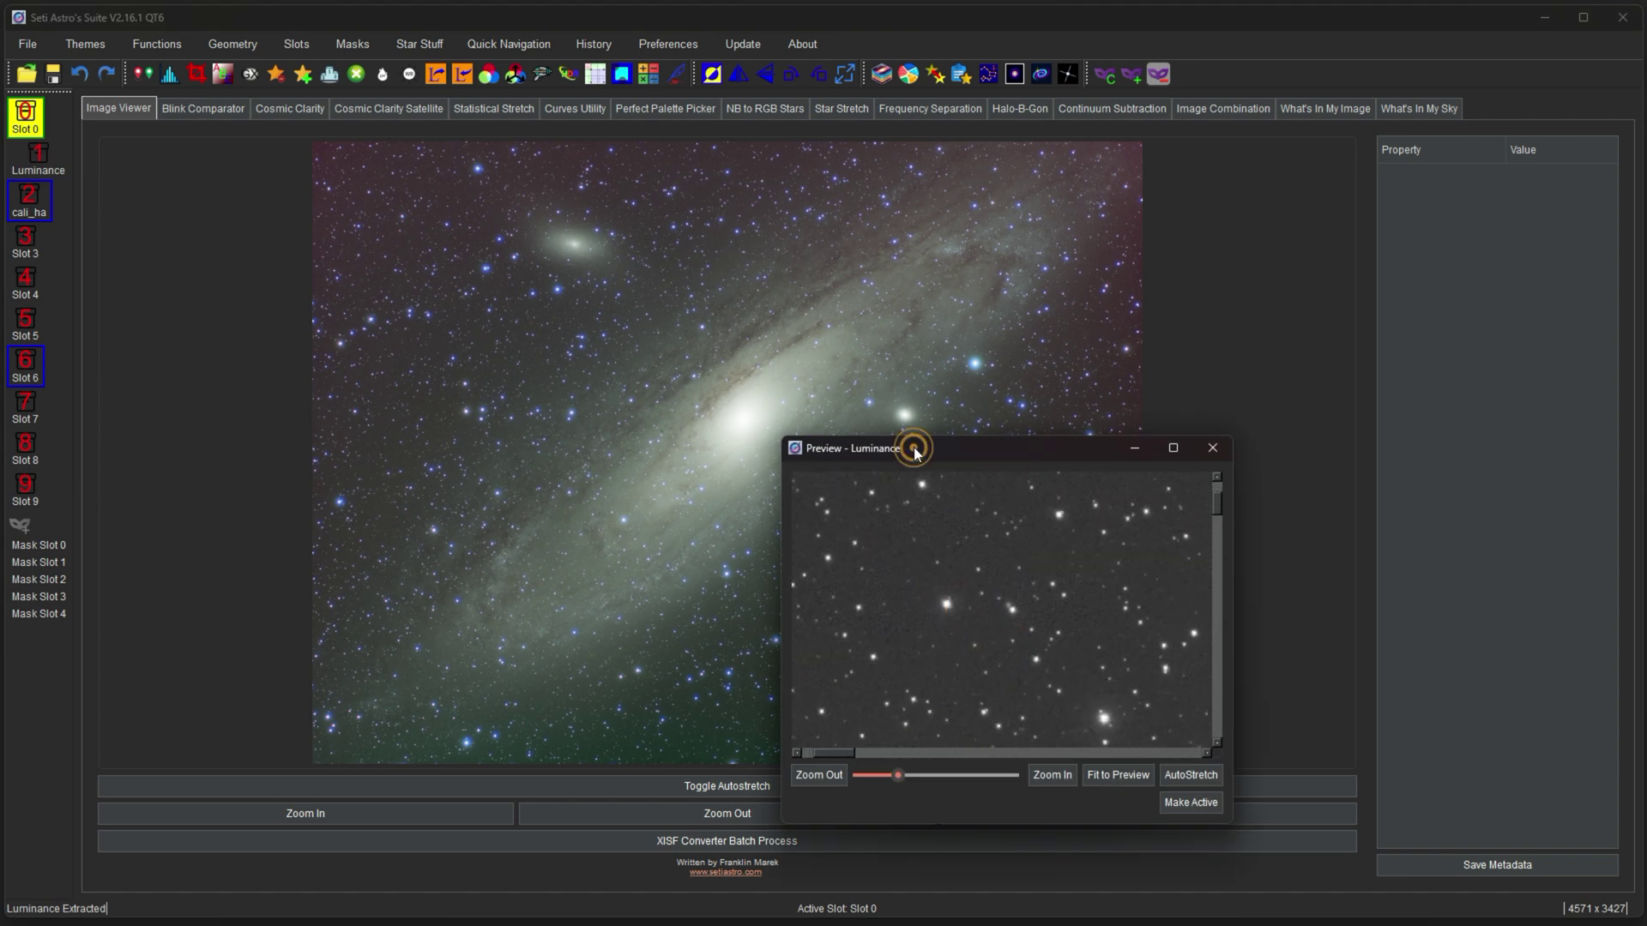
left_click_drag(912, 448, 814, 255)
scroll(1002, 471, "down", 2)
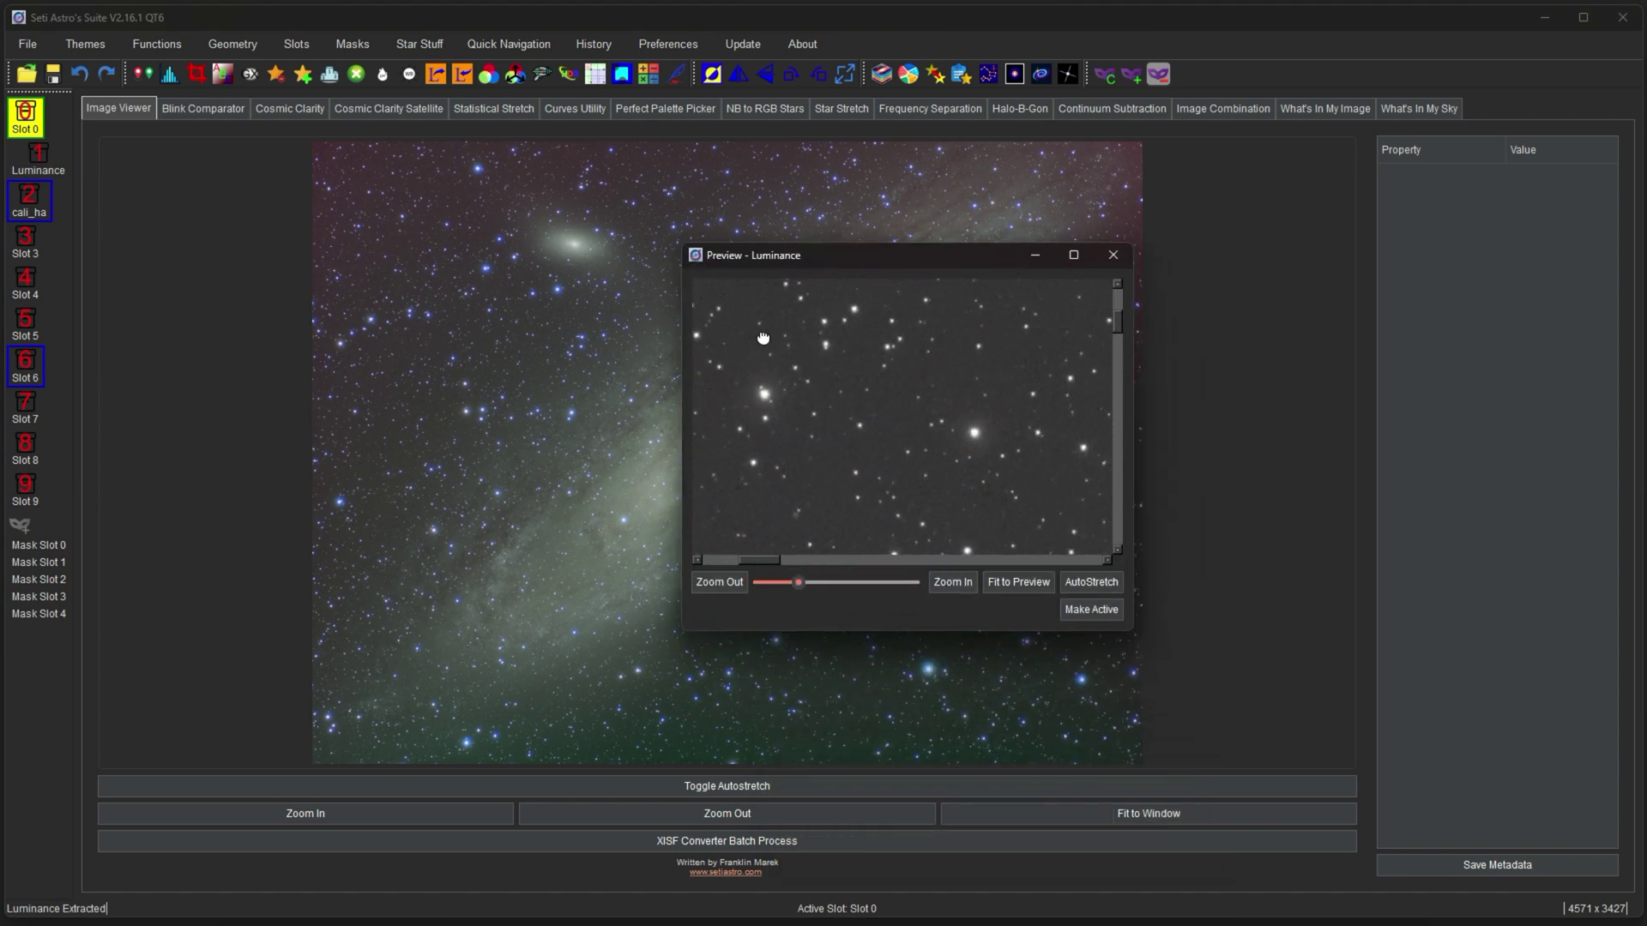
left_click(1018, 582)
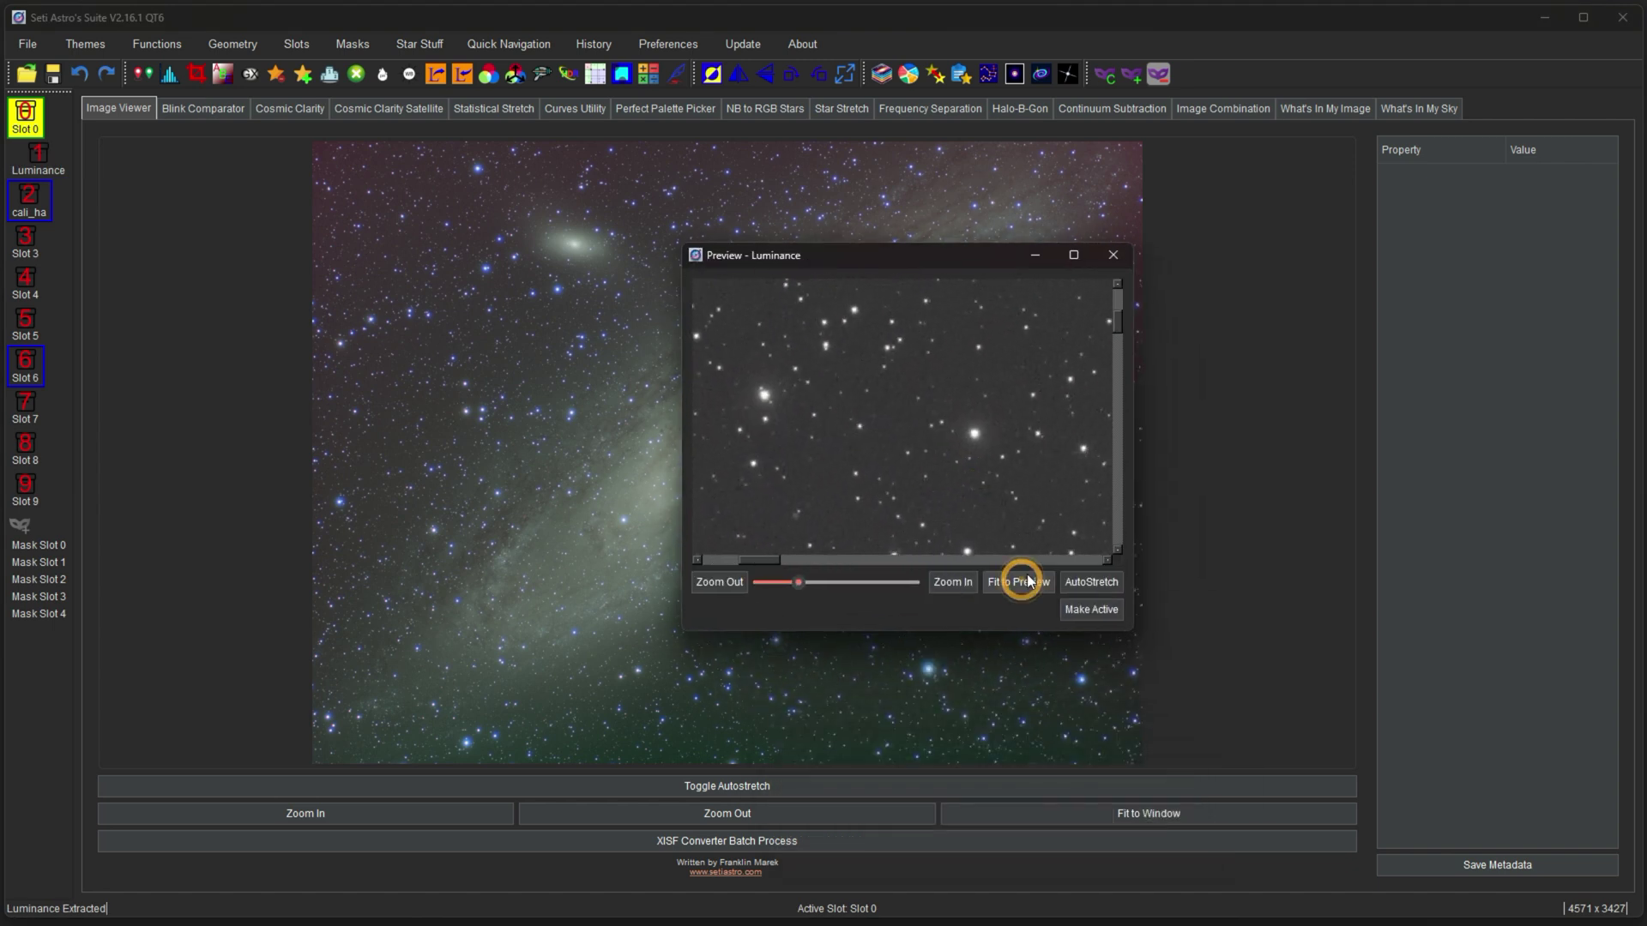
left_click(1114, 254)
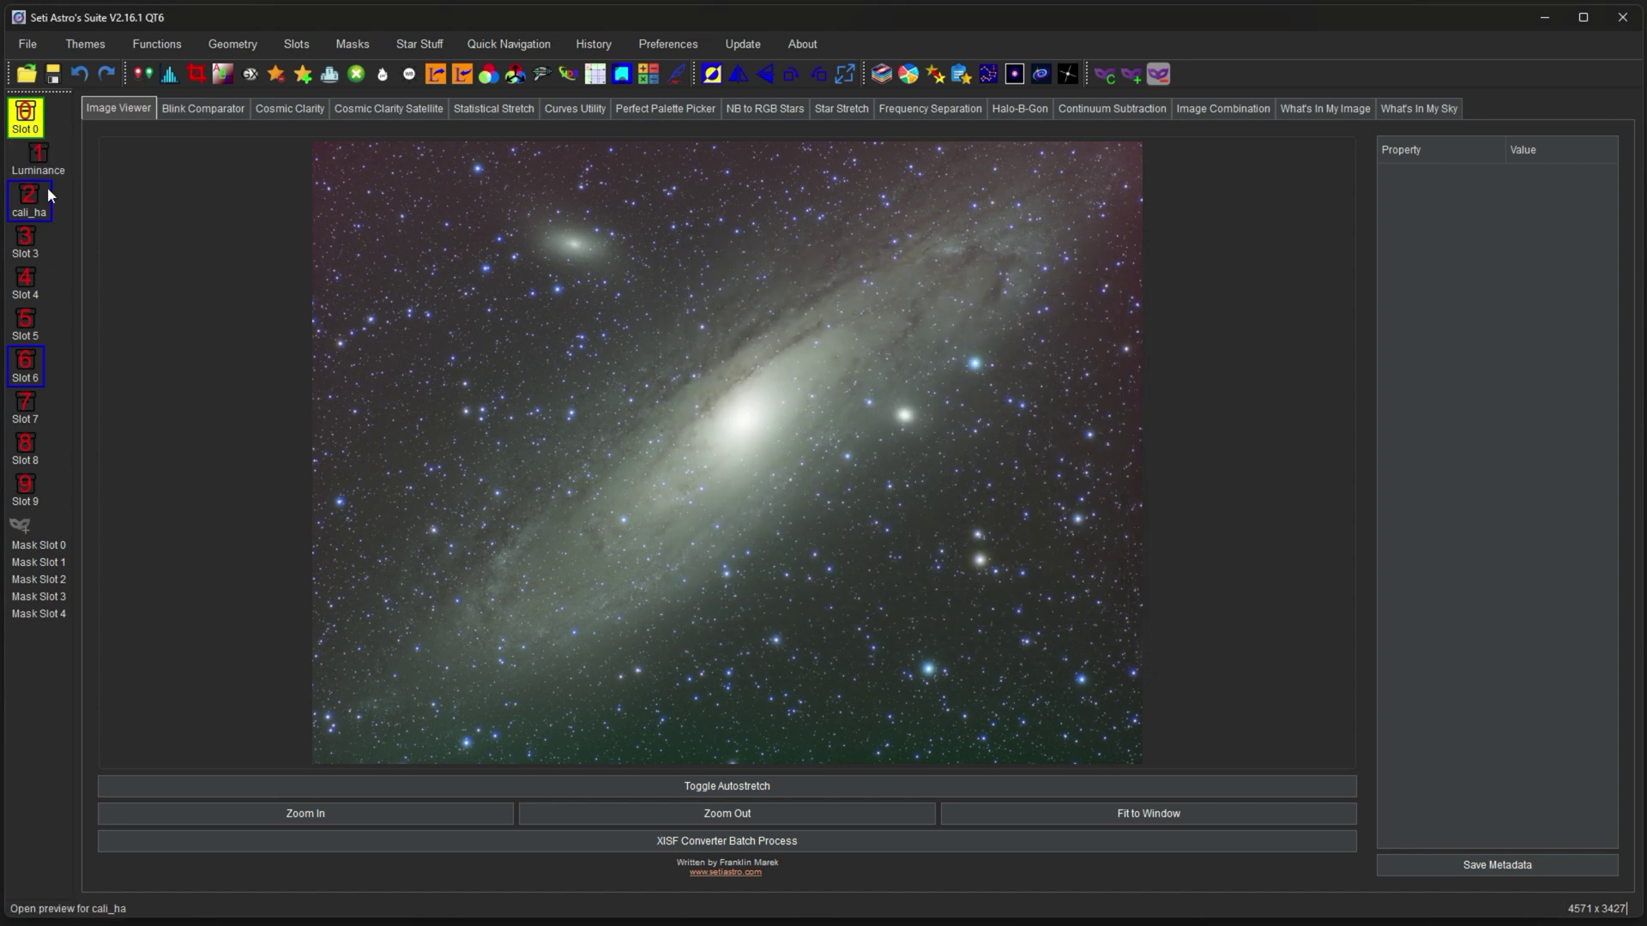
Select the slot 1 Luminance image, glance at Image Combination, and return to the Image Viewer.
left_click(39, 164)
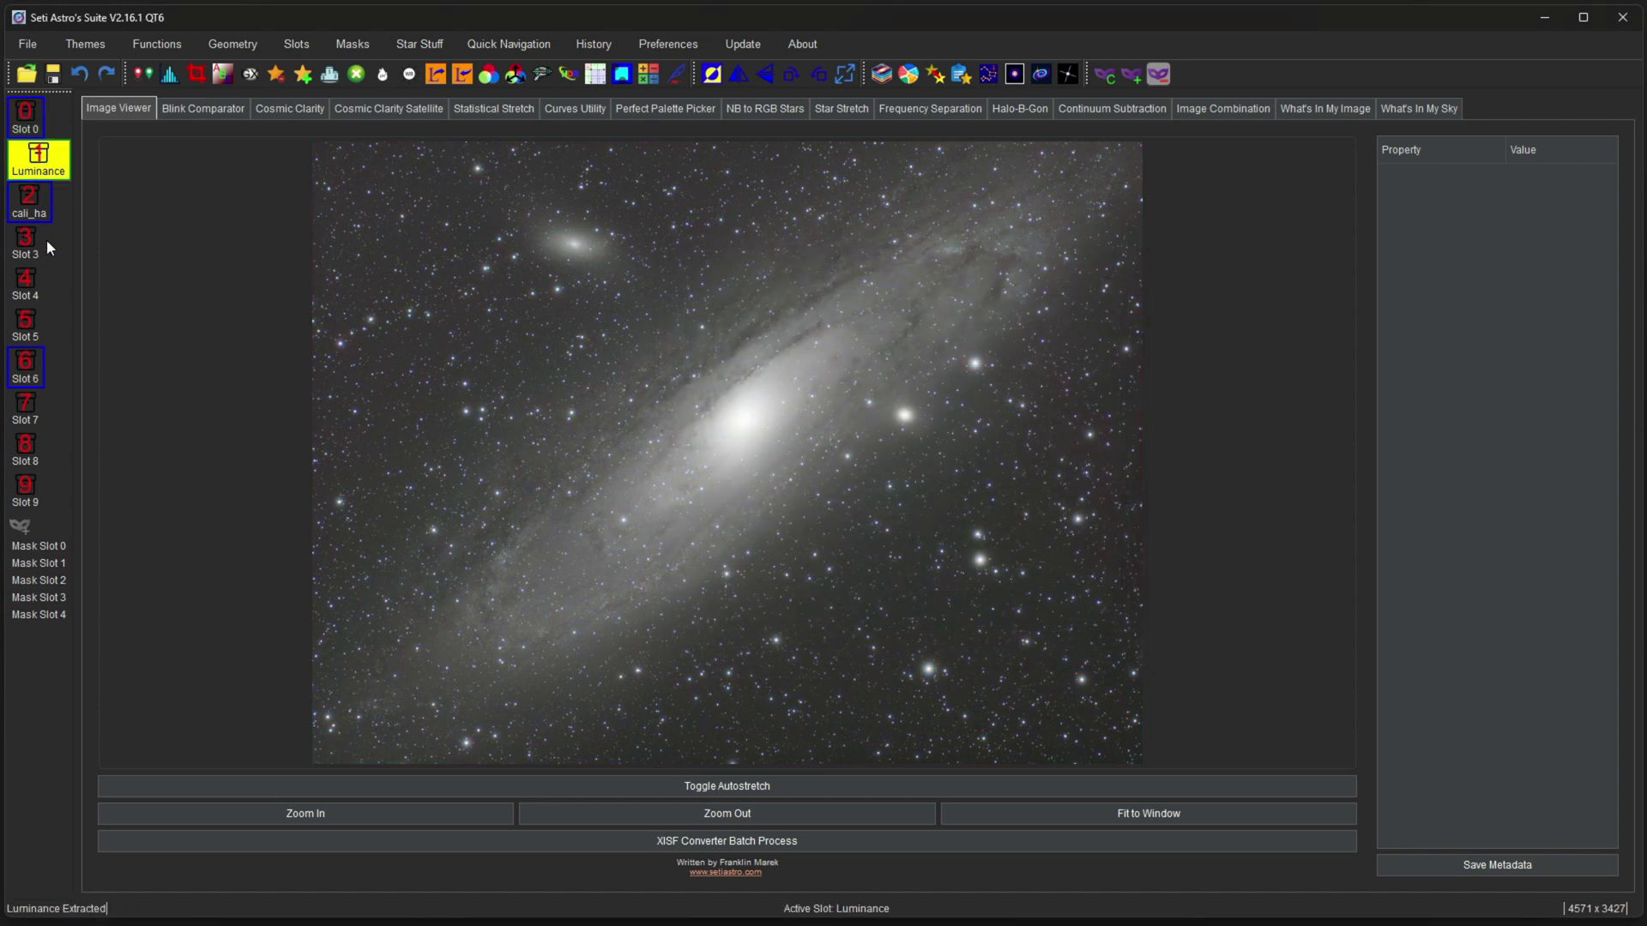
left_click(44, 165)
left_click(1202, 108)
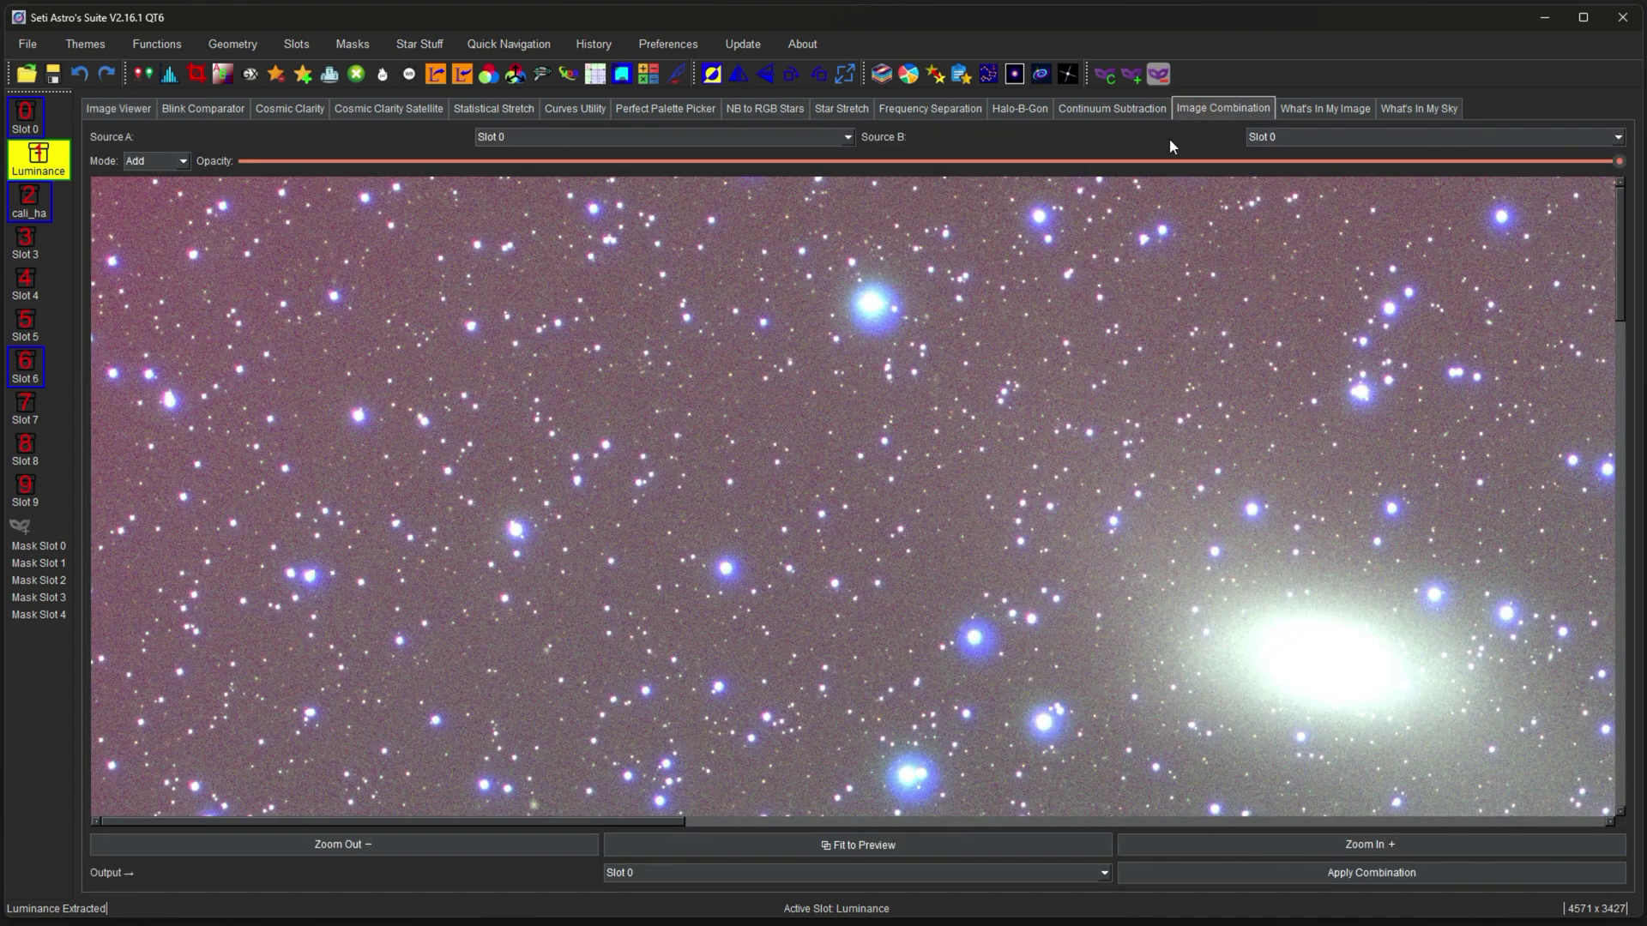
left_click(109, 118)
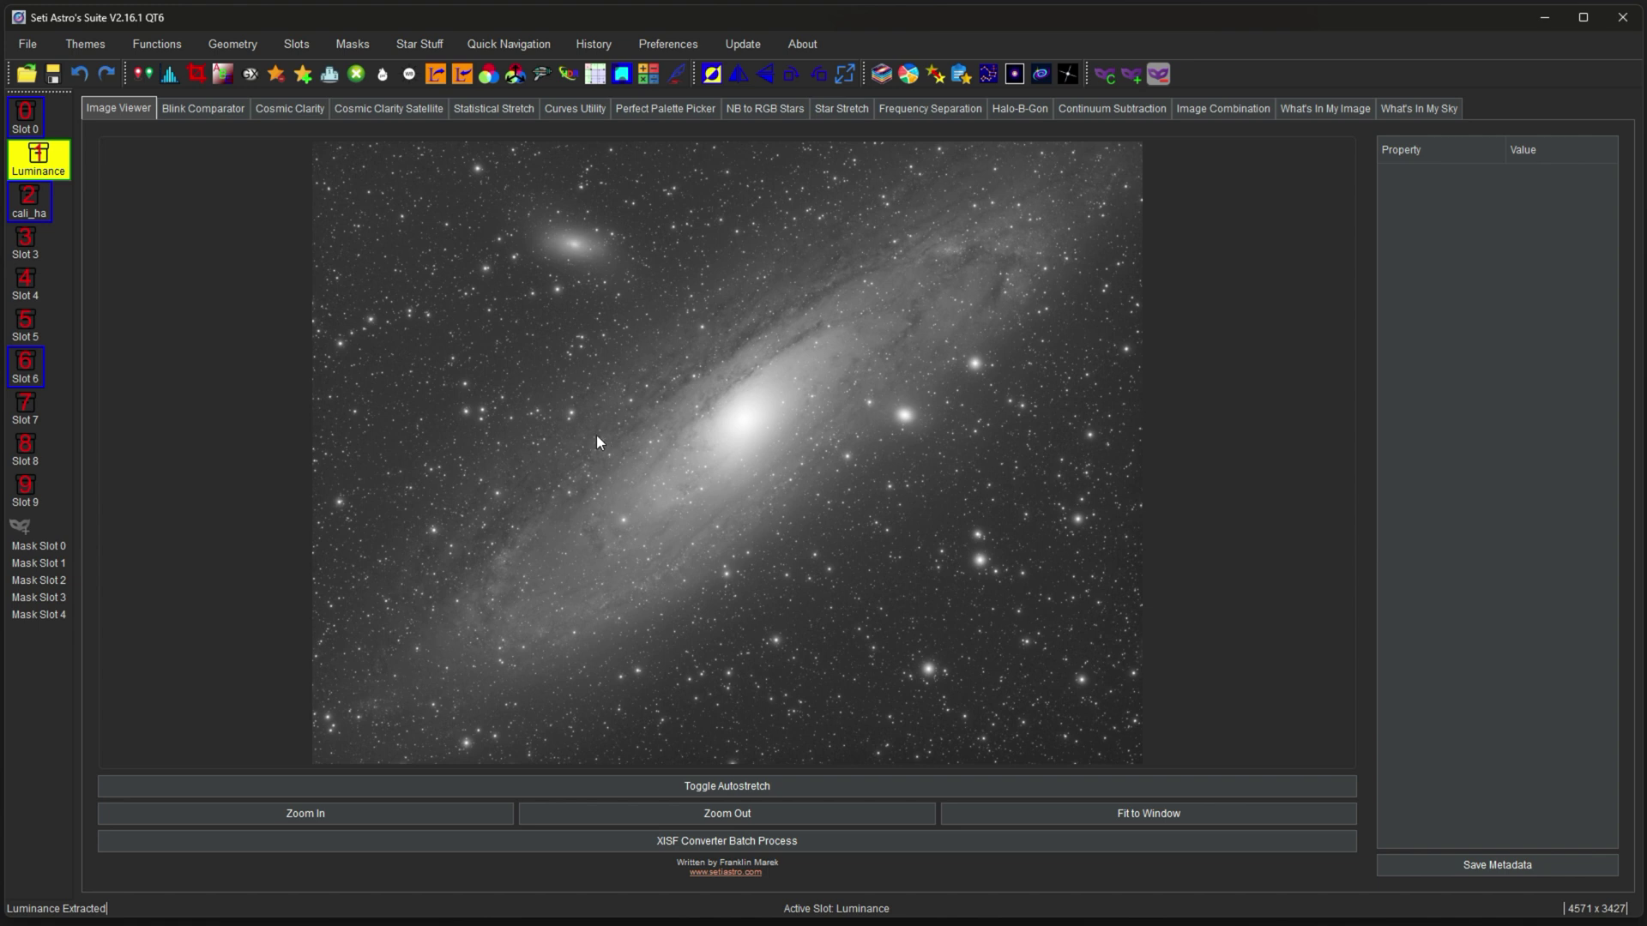
Switch to slot 0's colour Andromeda image and undock the mask tools toolbar to the left edge.
left_click(26, 211)
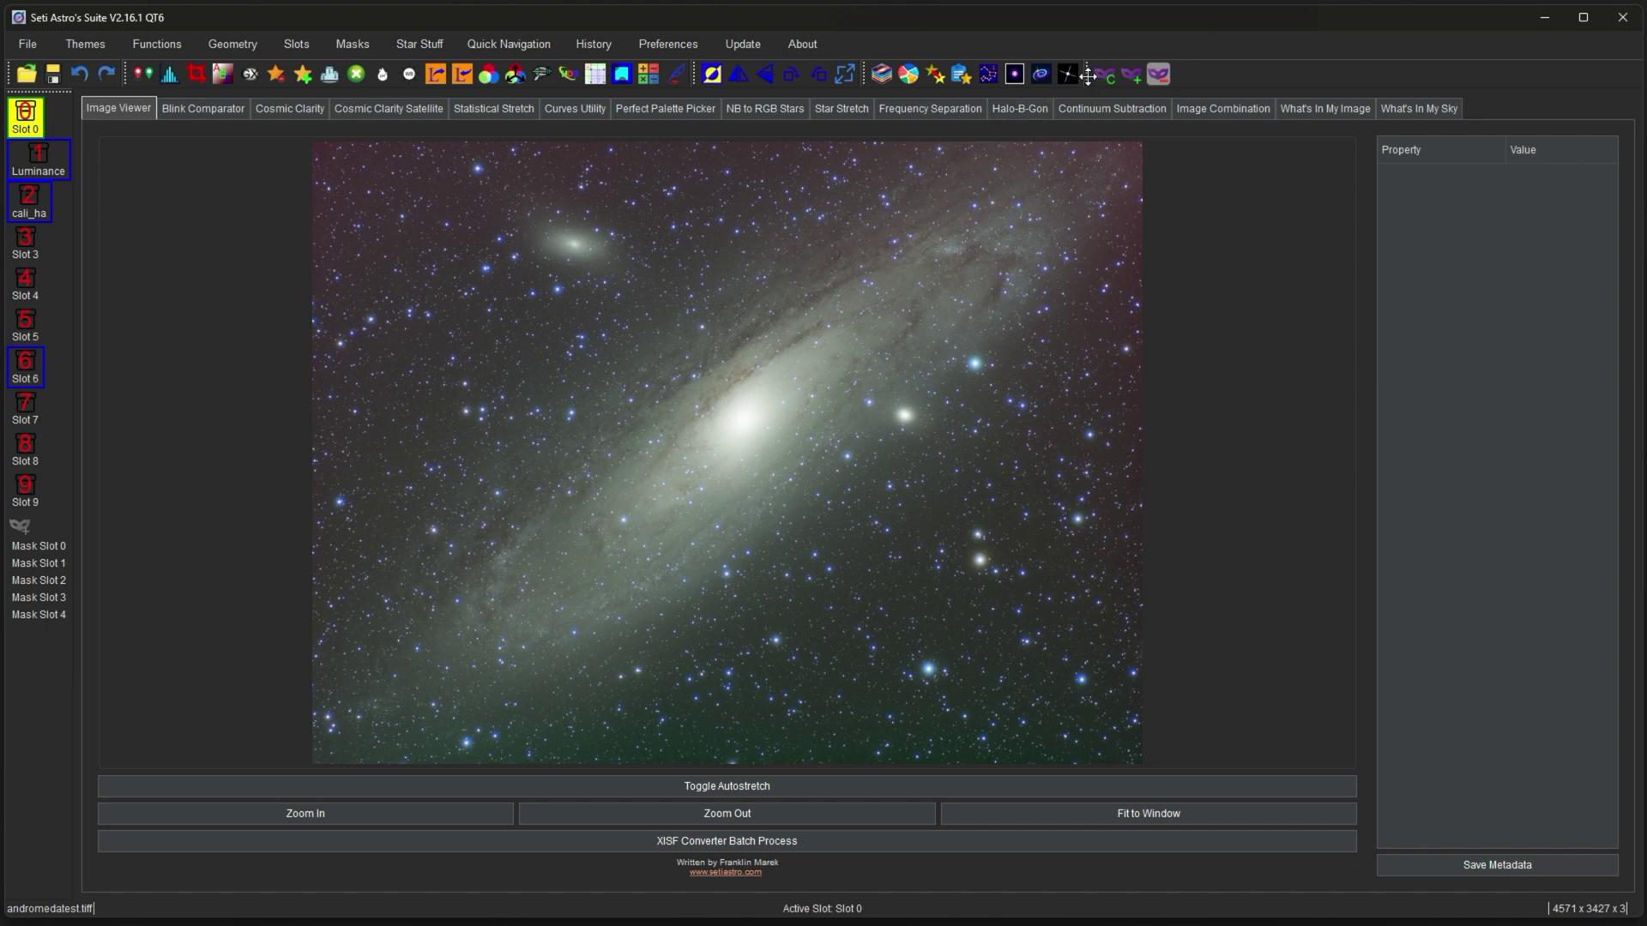
left_click_drag(1088, 75, 17, 687)
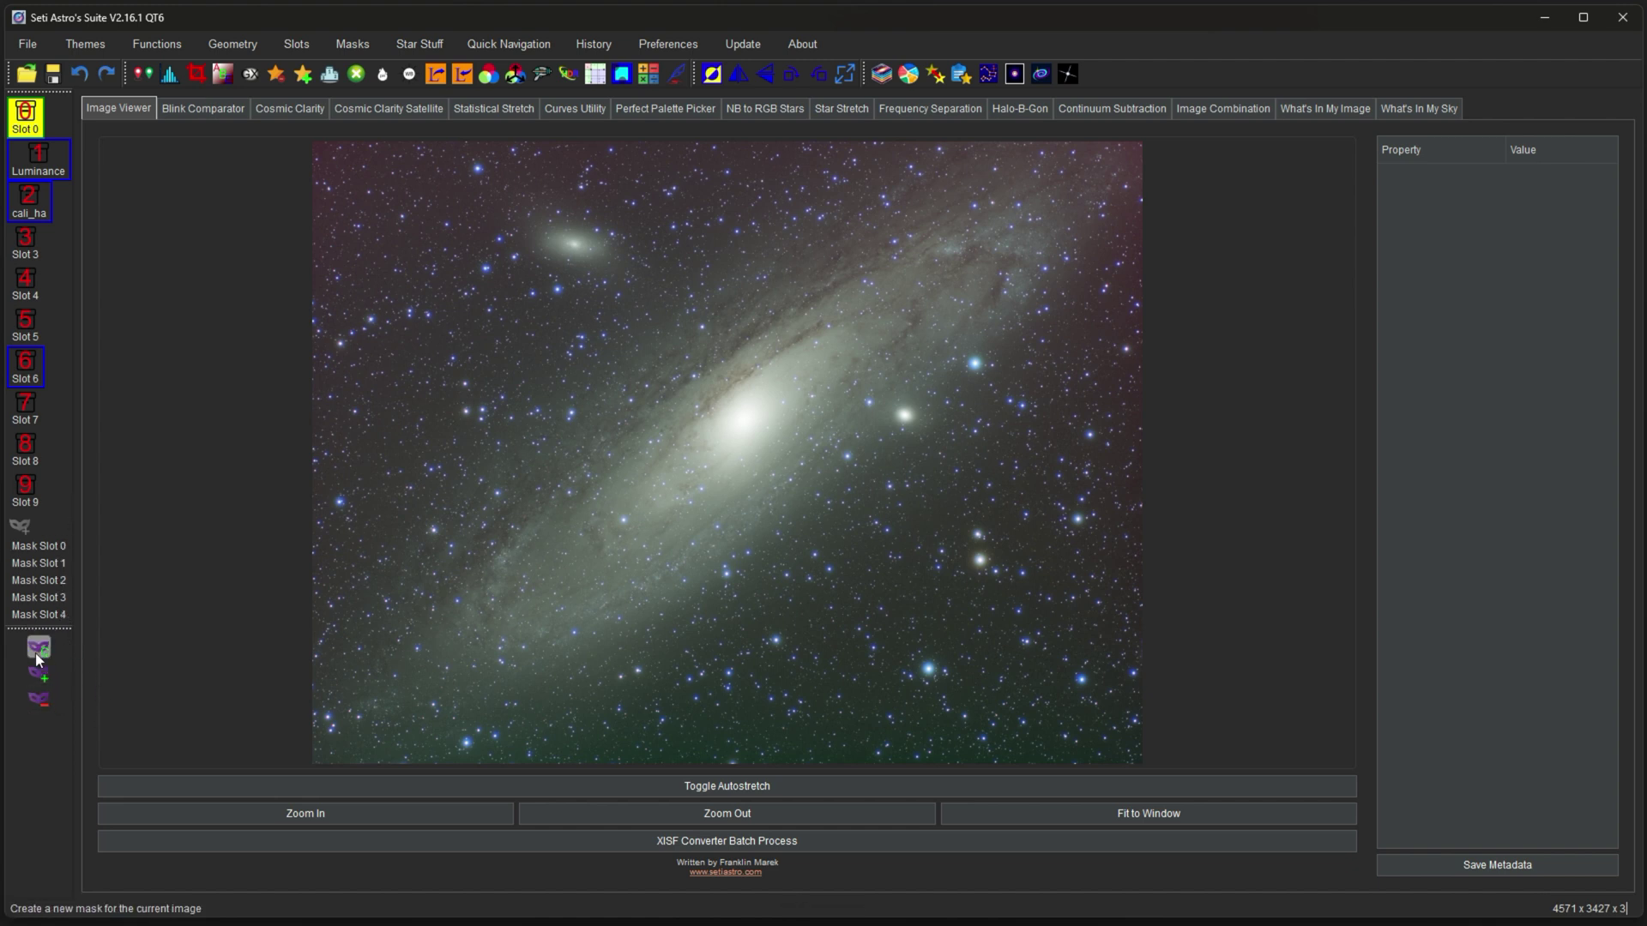
left_click(38, 699)
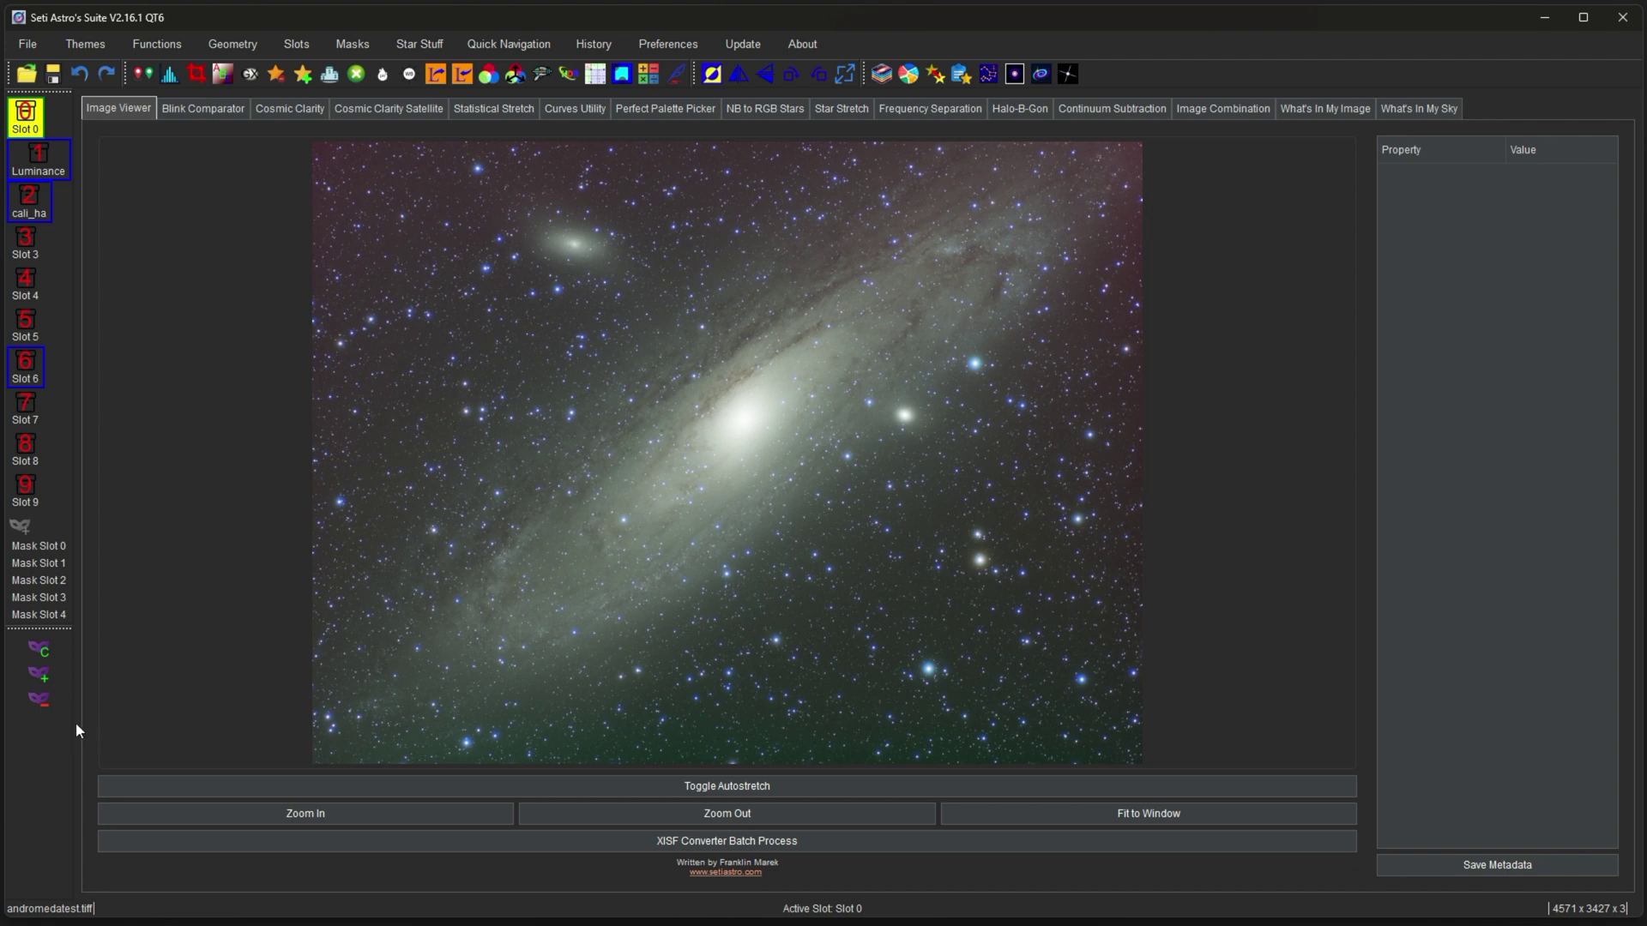
Start a new mask, fit the preview, and lasso the galaxy, its companion and a lower-right patch.
left_click(38, 649)
left_click(935, 558)
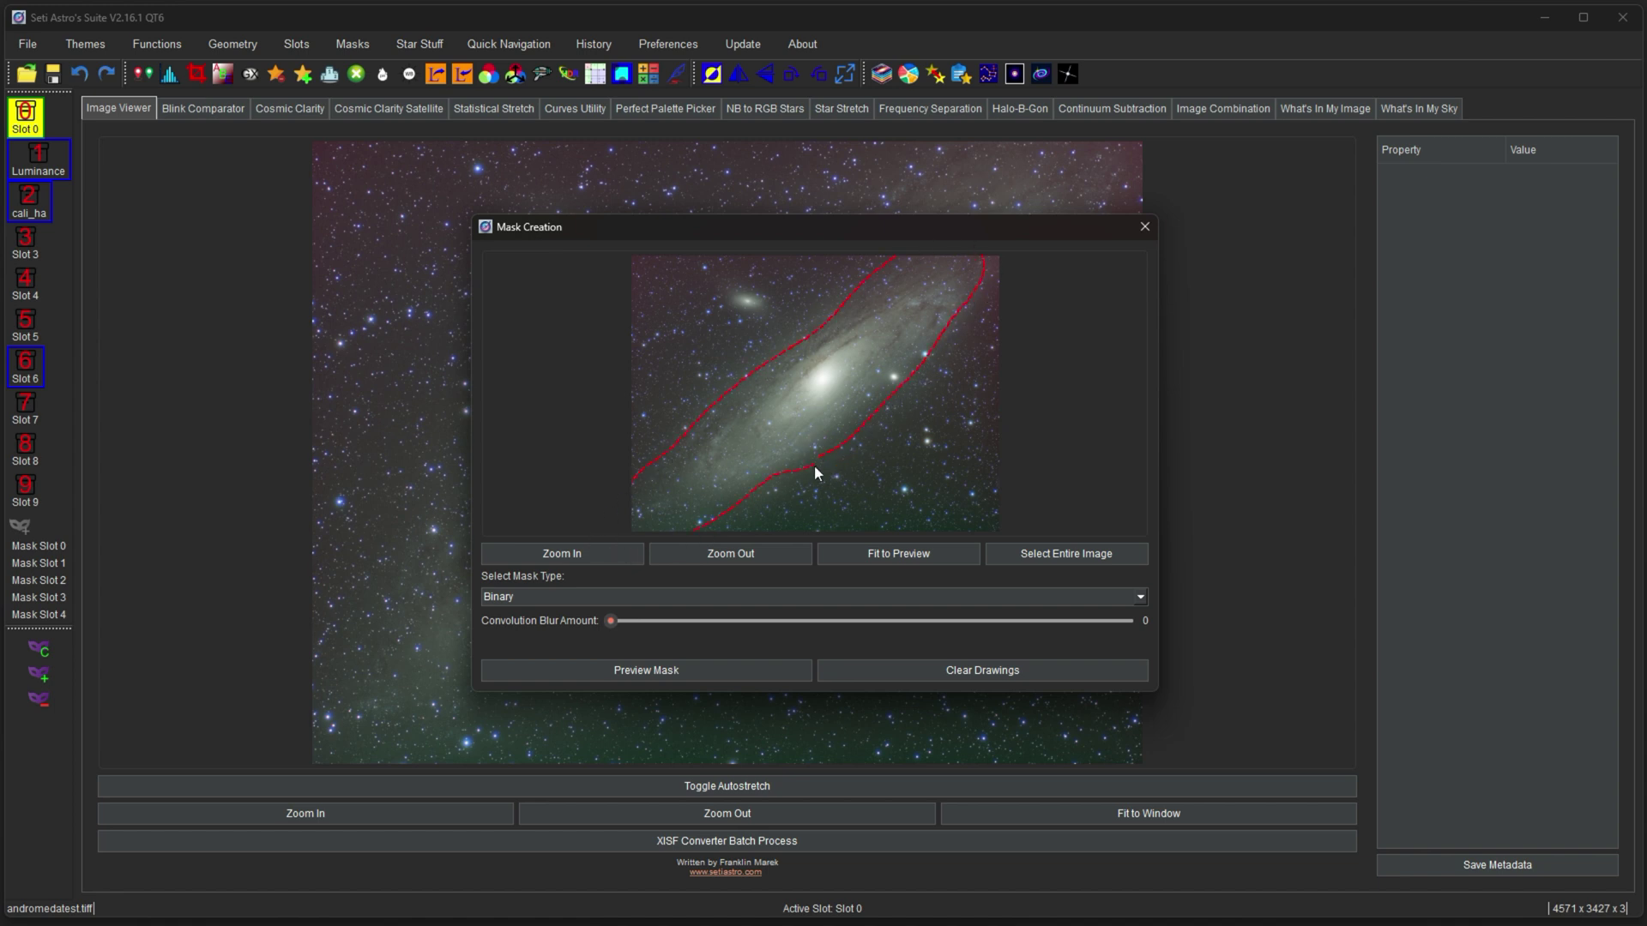
left_click_drag(815, 468, 837, 456)
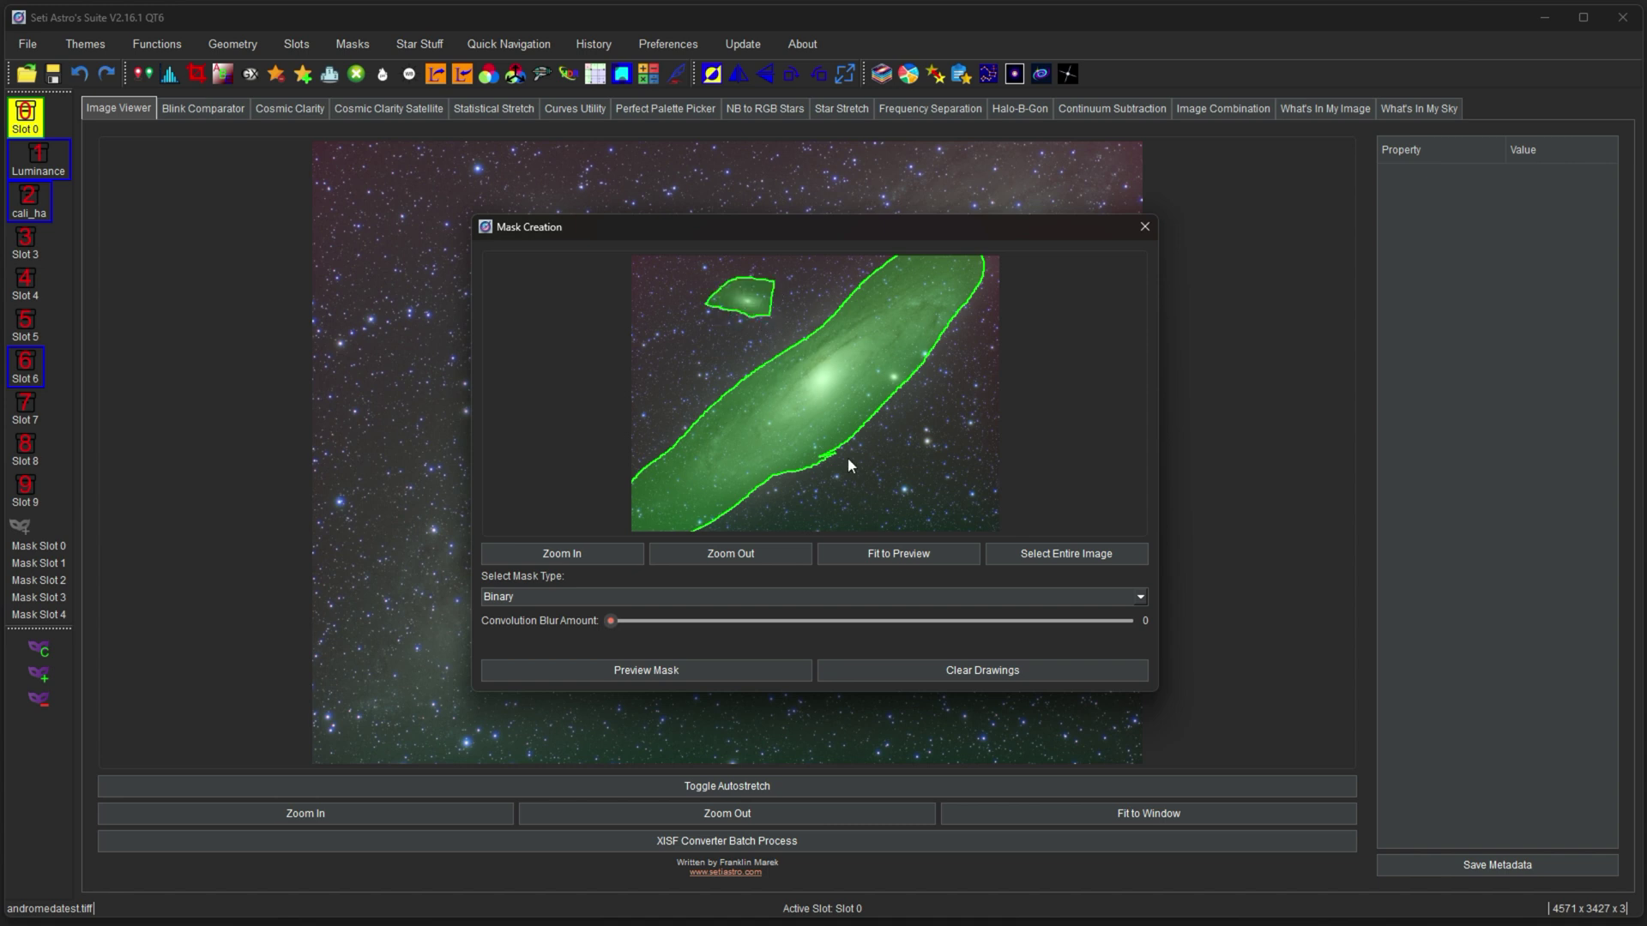
mouse_move(896, 461)
left_mouse_down()
mouse_move(897, 511)
mouse_move(944, 513)
left_mouse_up()
left_click_drag(888, 467, 891, 468)
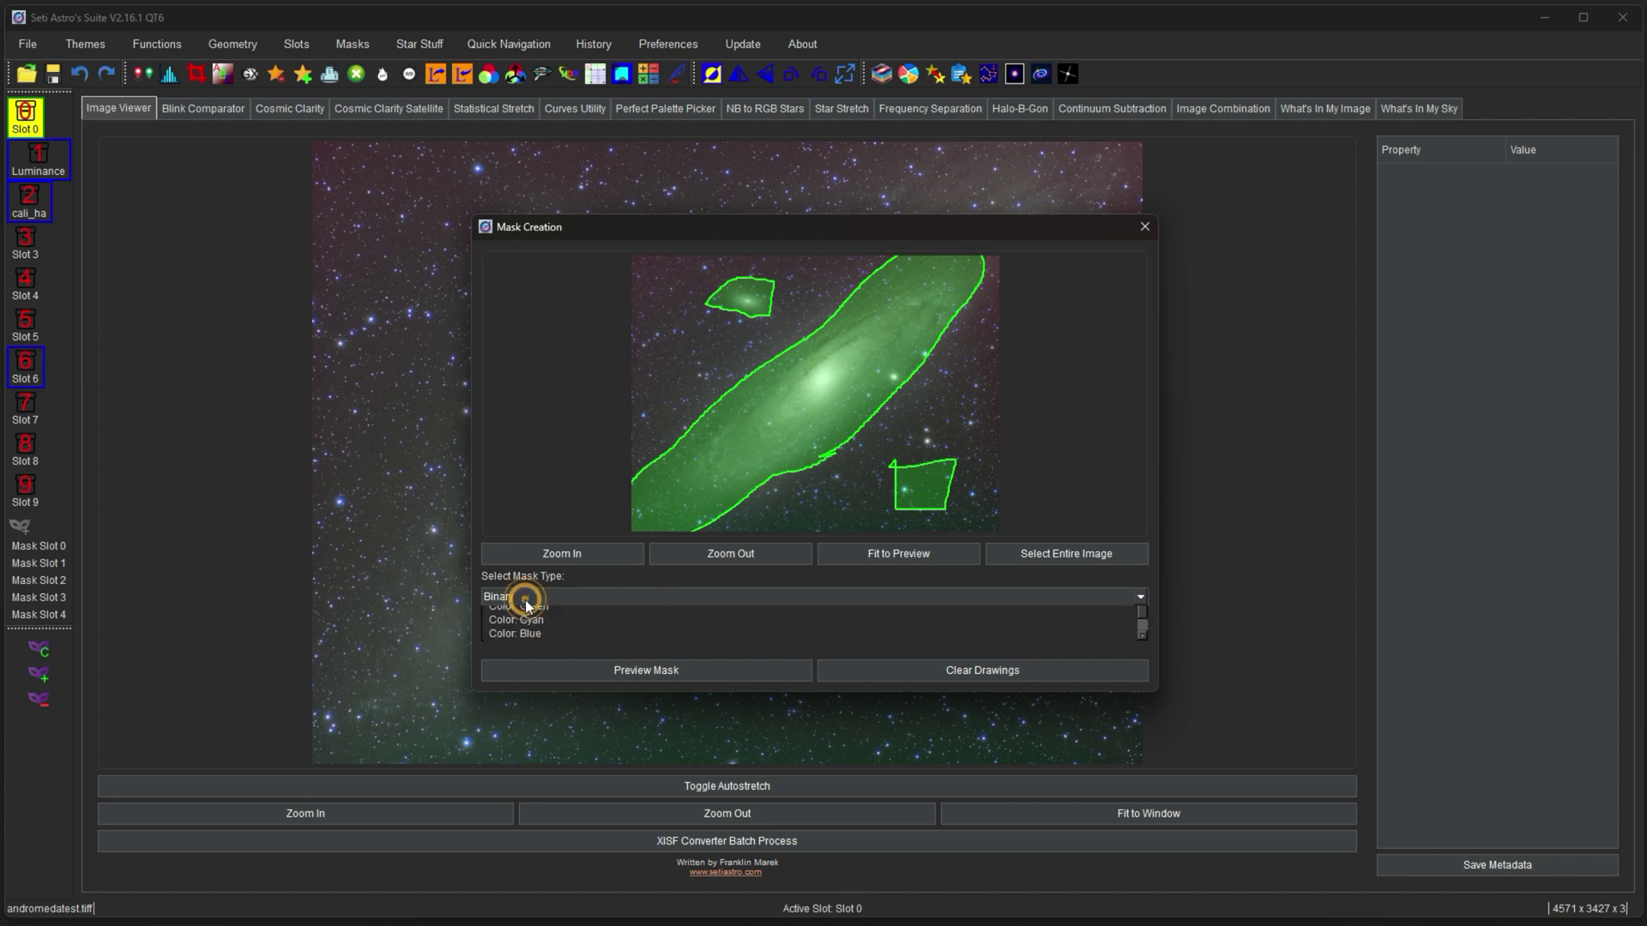
Set Select Mask Type to Chrominance and Convolution Blur Amount to 36.
left_click(525, 604)
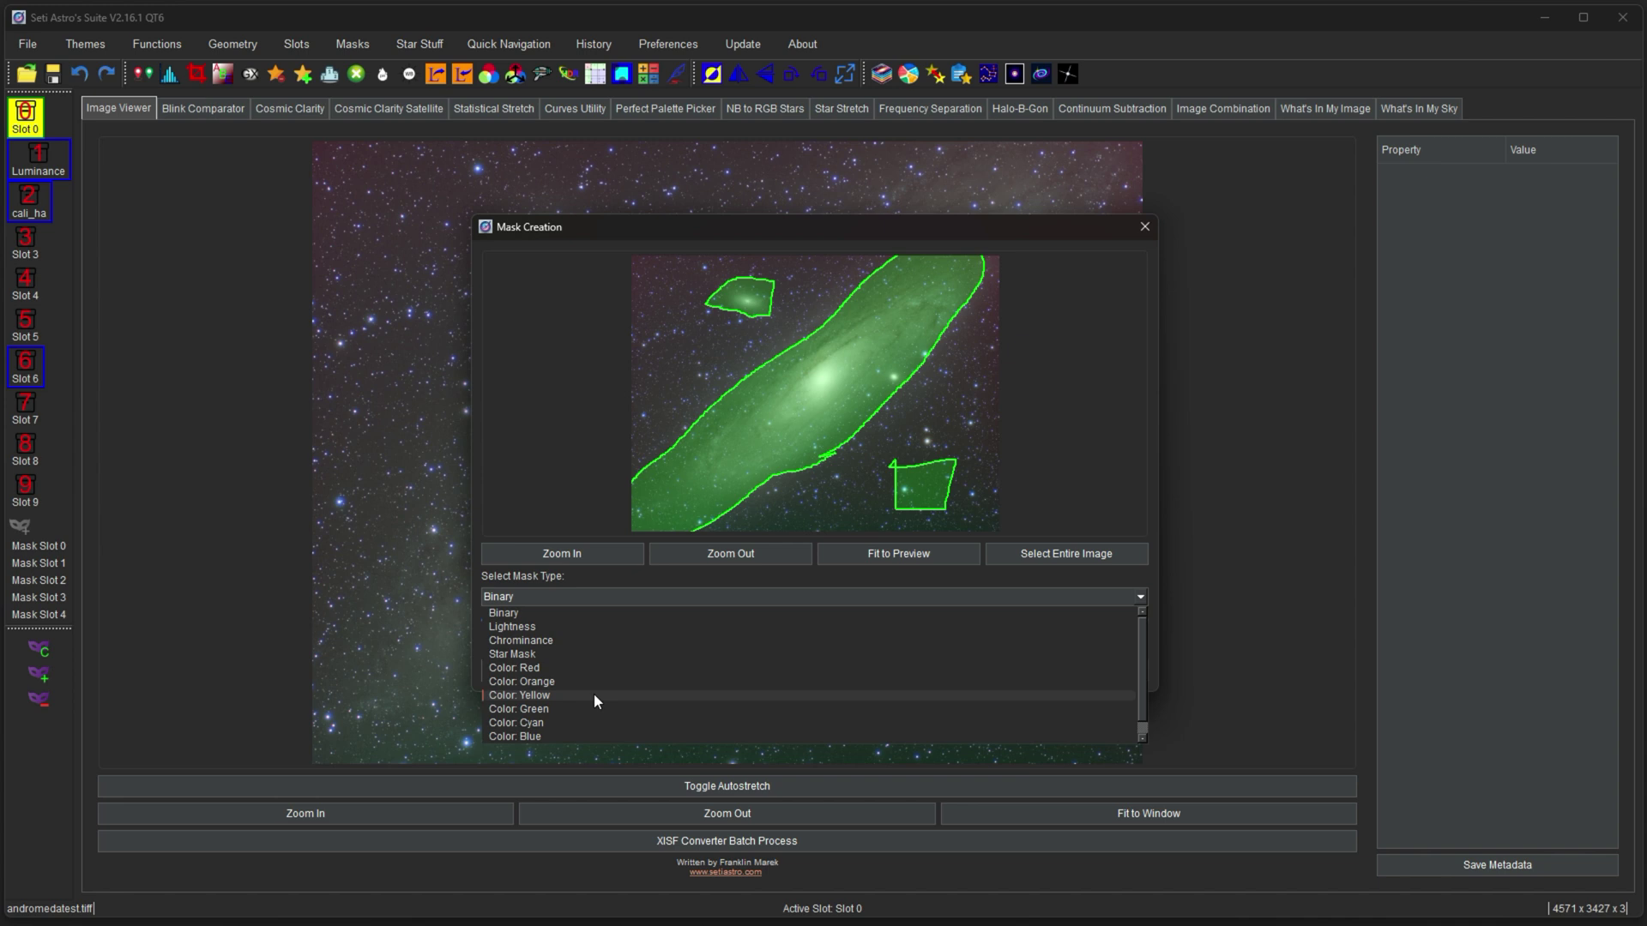
left_click(604, 639)
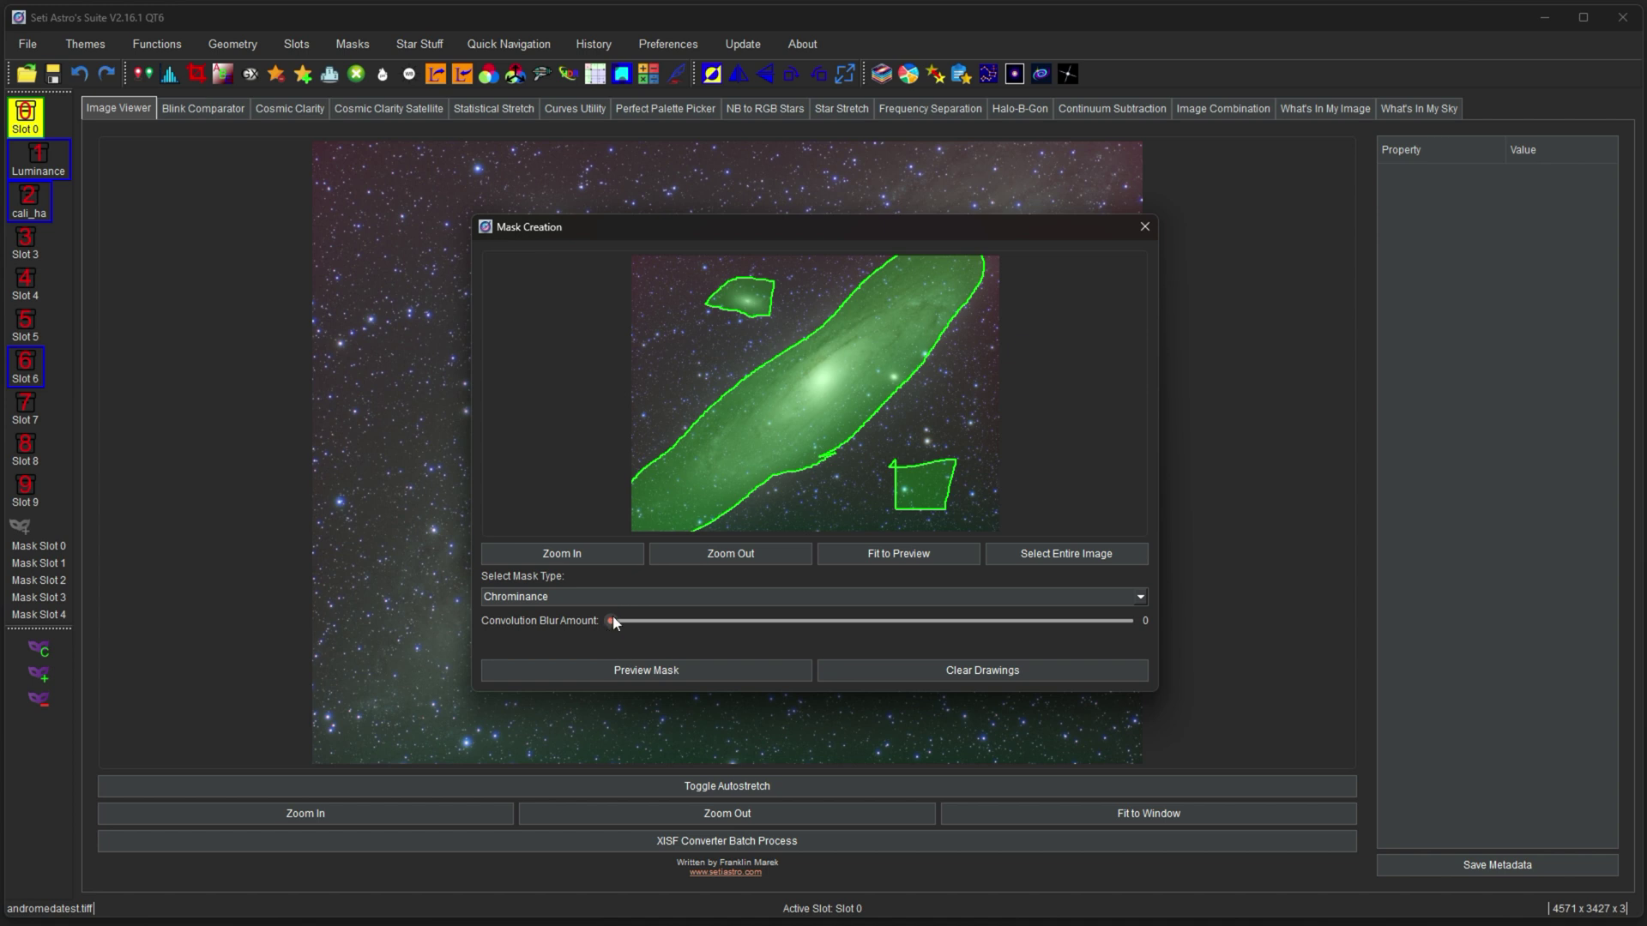
left_click_drag(610, 620, 683, 621)
Preview the current chrominance mask, move the preview aside, then close it.
left_click(691, 674)
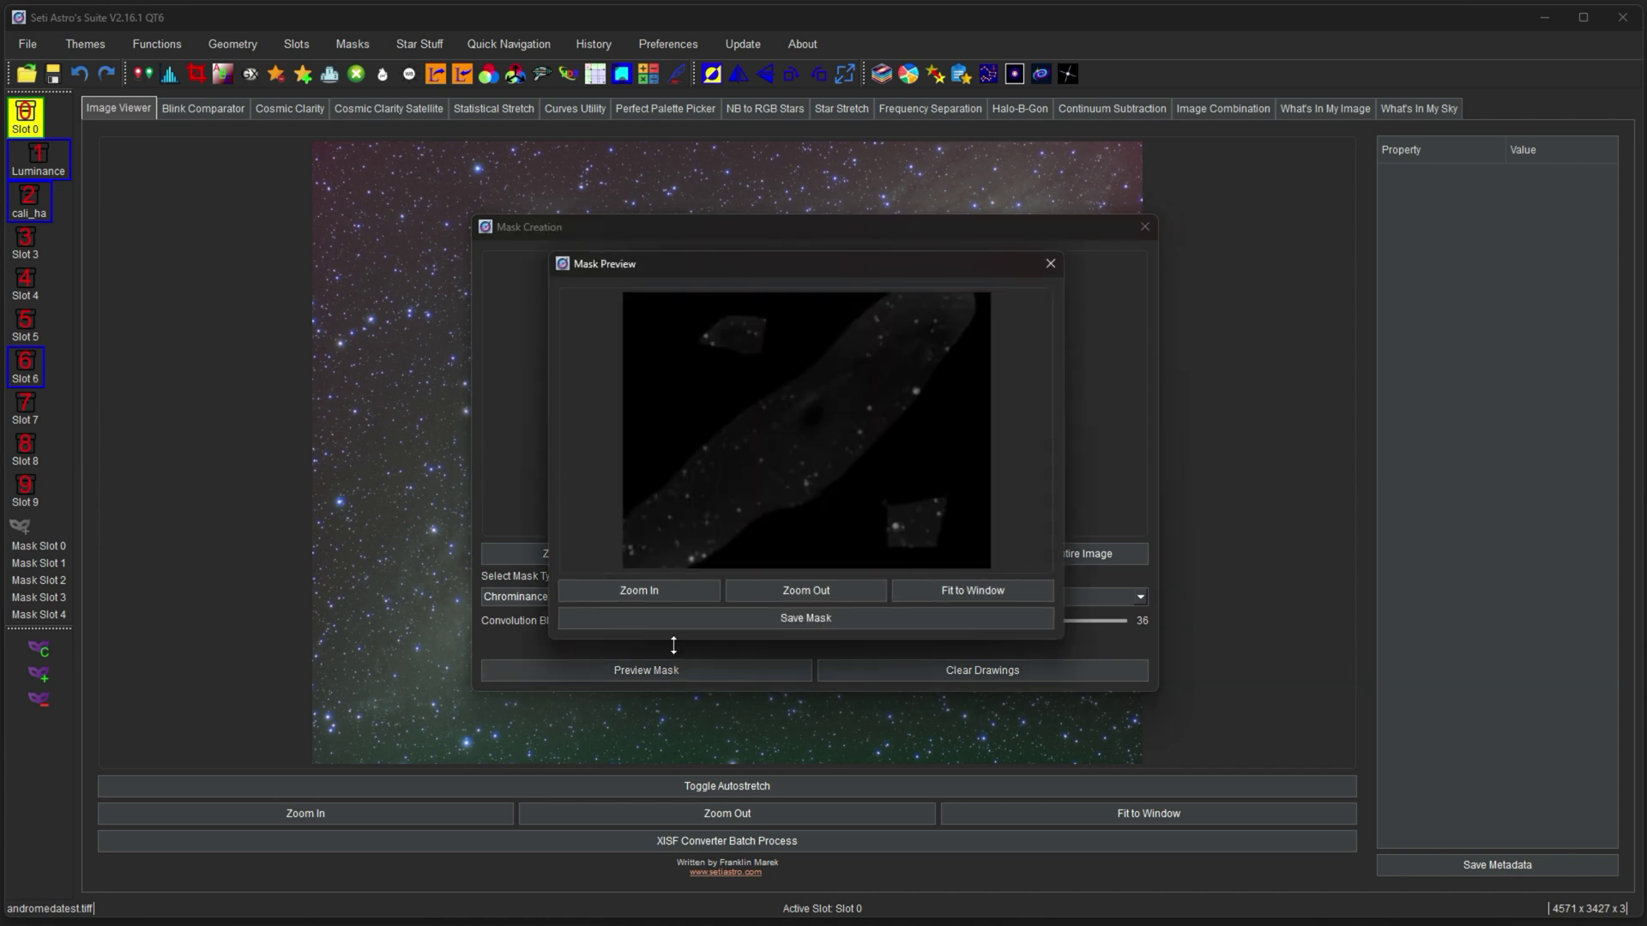
left_click_drag(852, 269, 1295, 221)
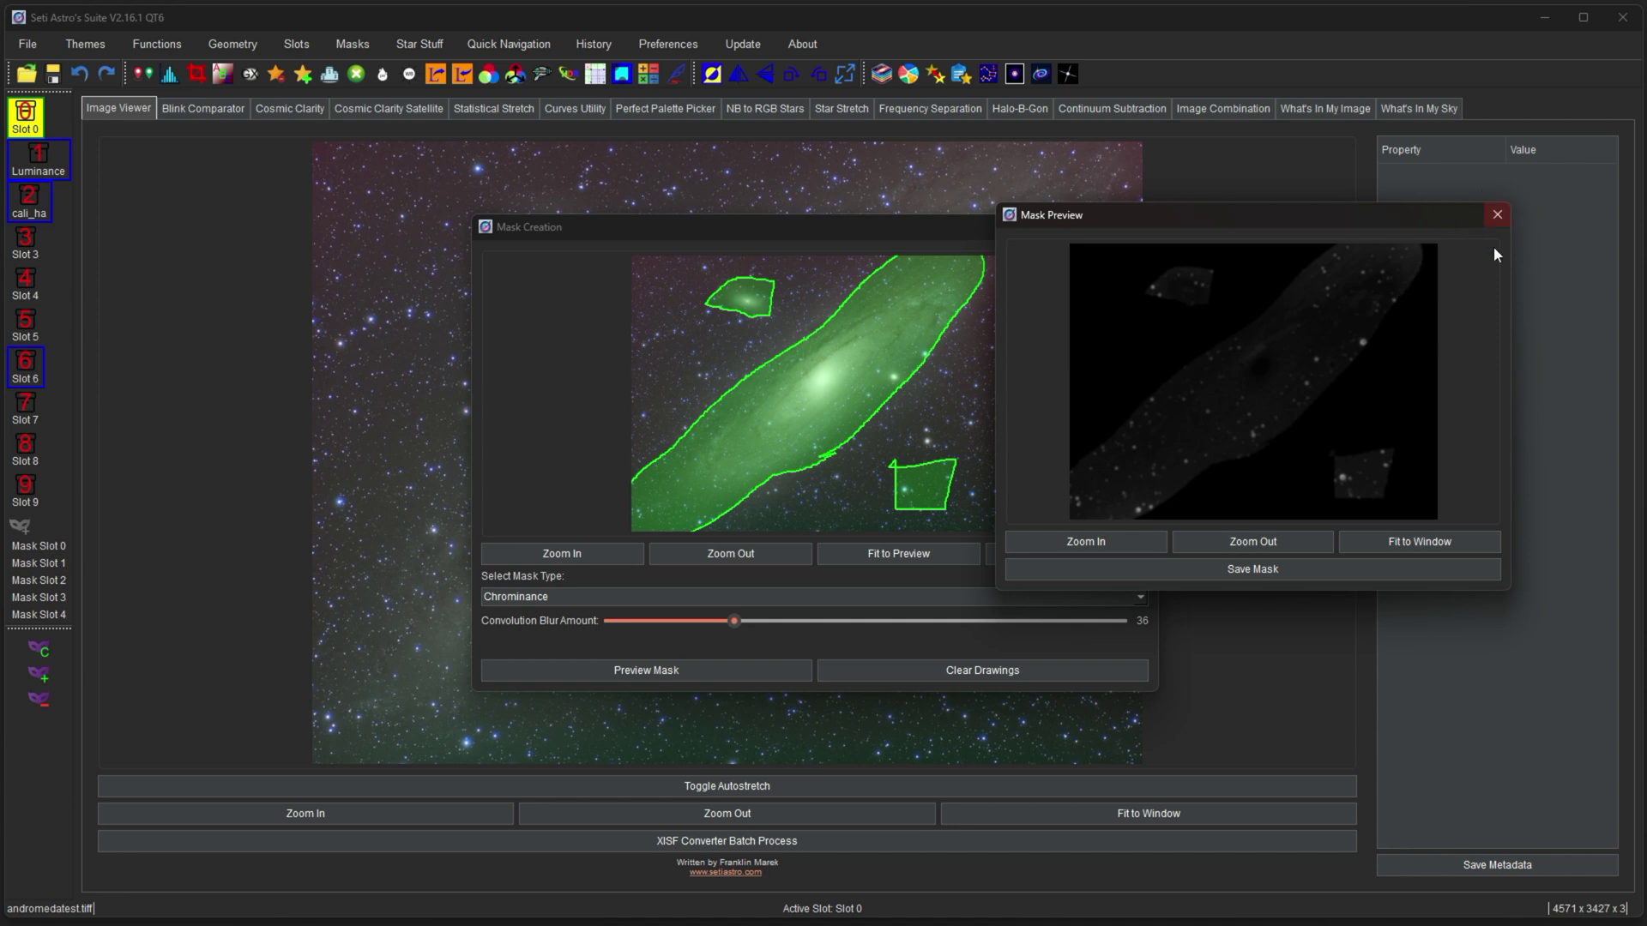
left_click(1497, 216)
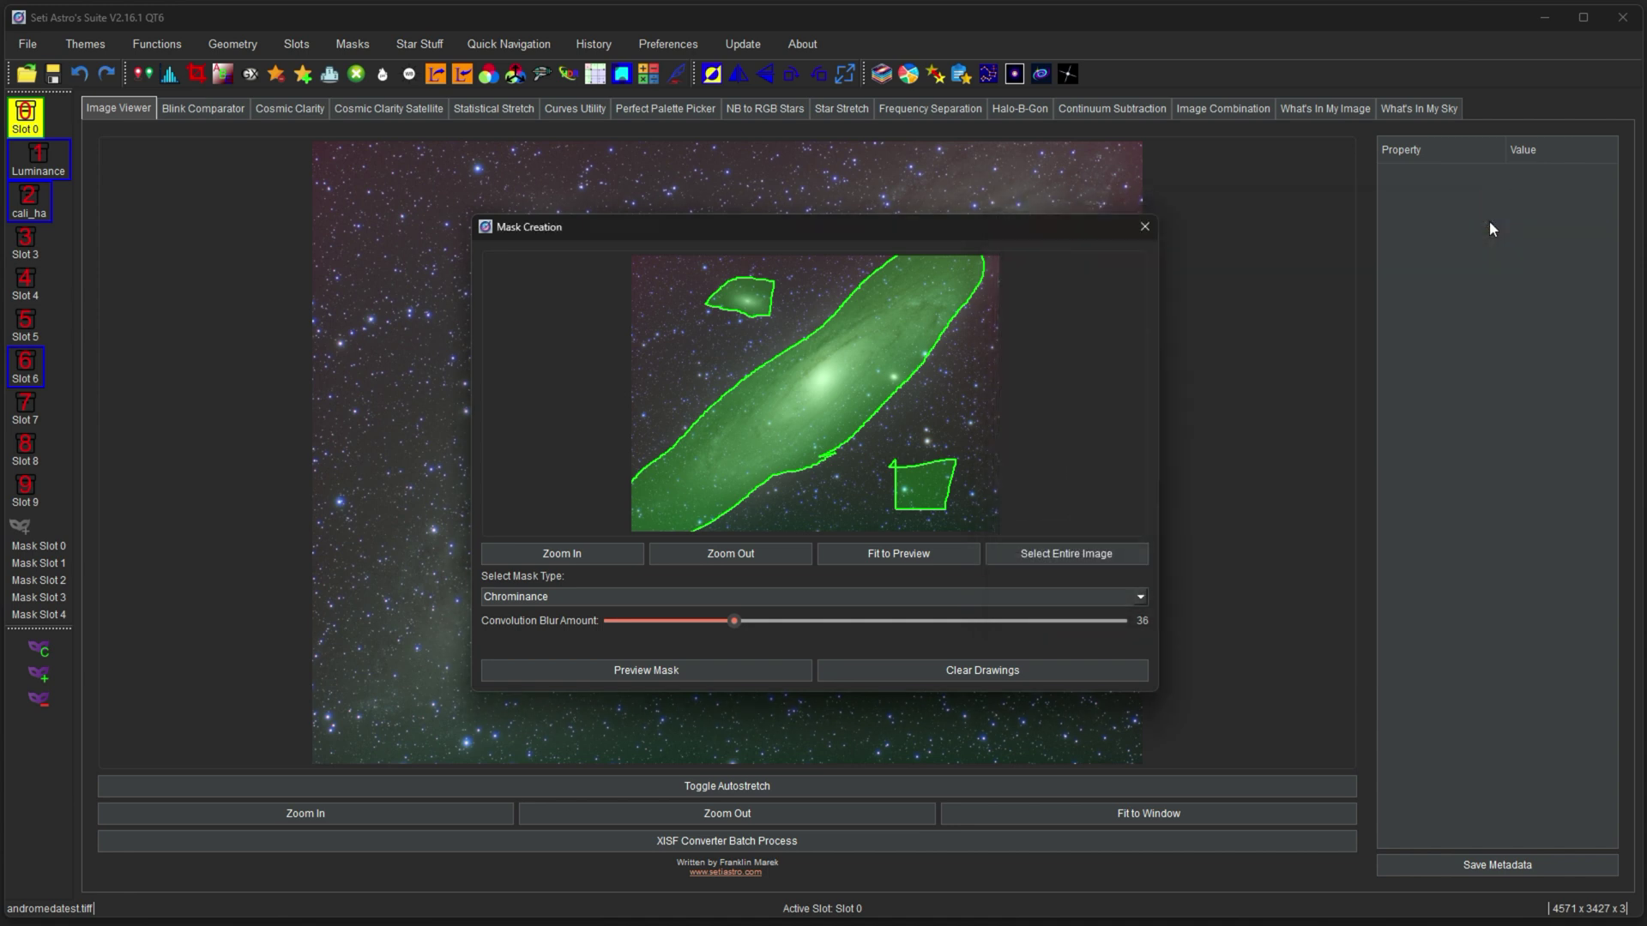
Switch the mask type to Lightness and preview the mask blurred by 36.
left_click(646, 599)
left_click(623, 628)
left_click(699, 667)
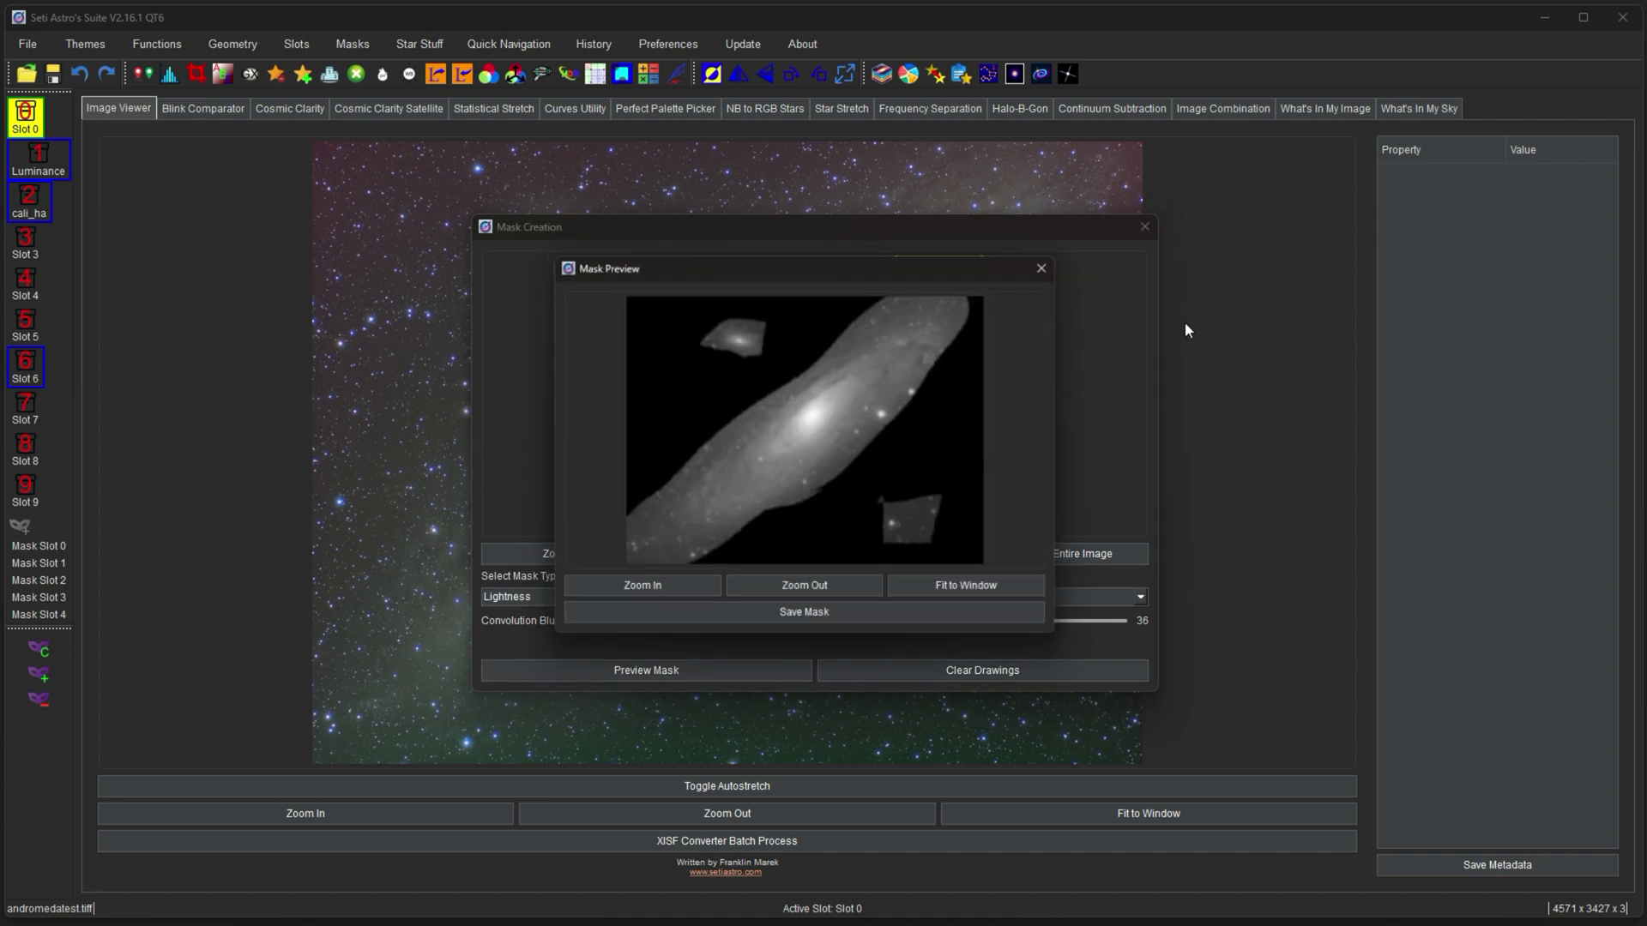
left_click_drag(844, 265, 1390, 216)
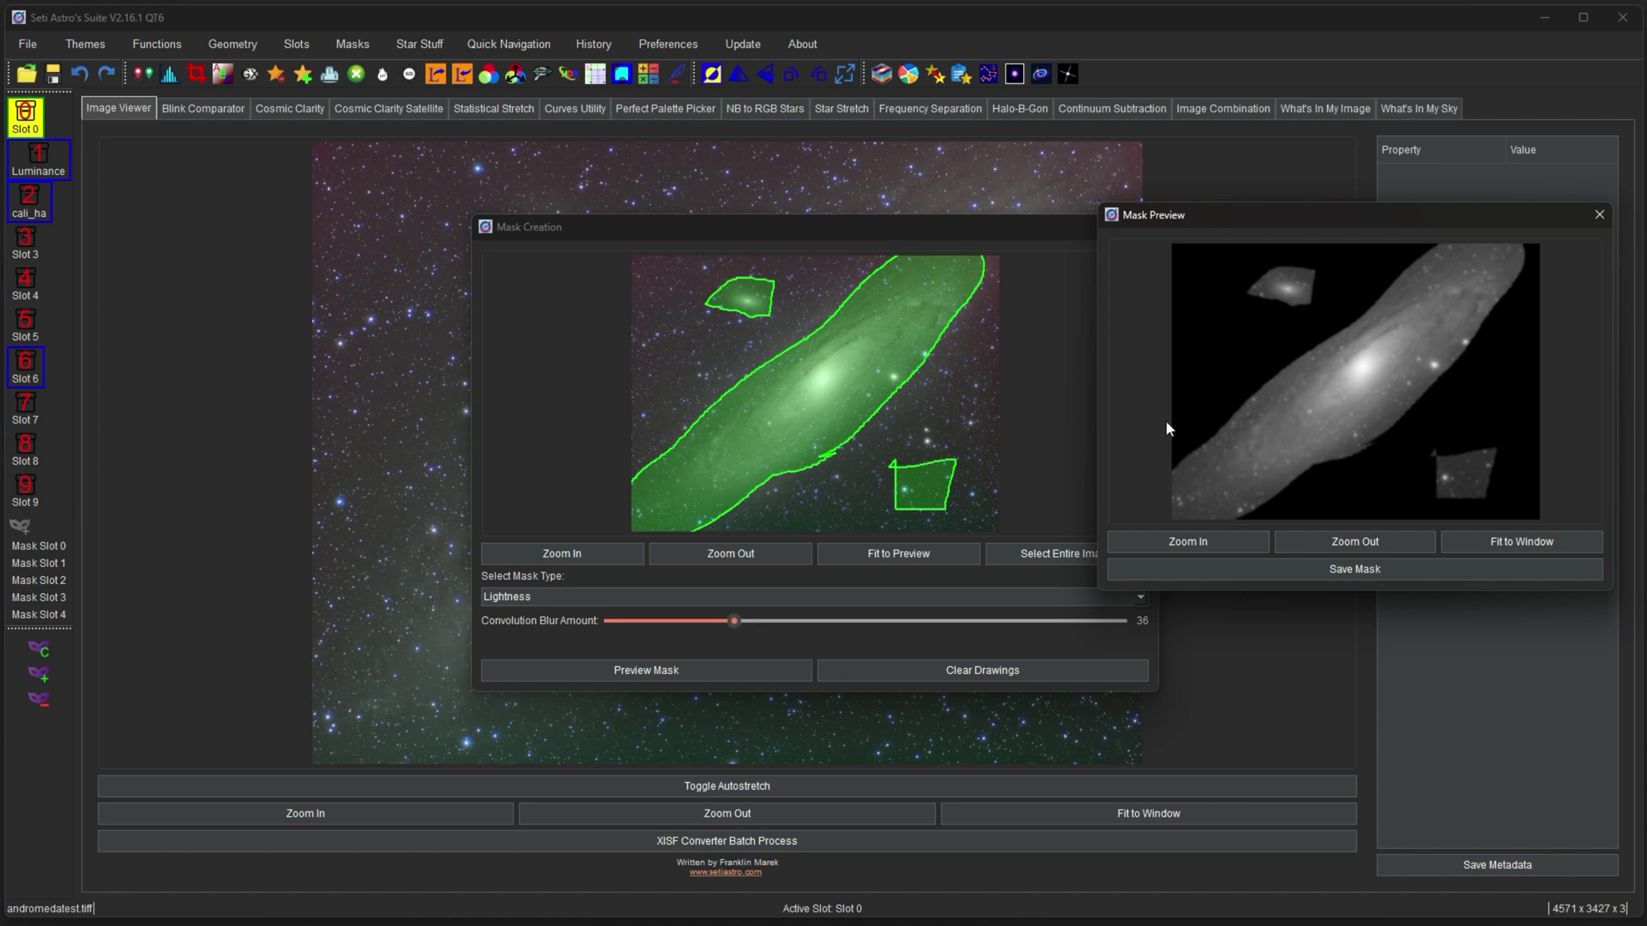
Save the lightness mask to mask slot 0 and close the mask windows.
left_click(1326, 569)
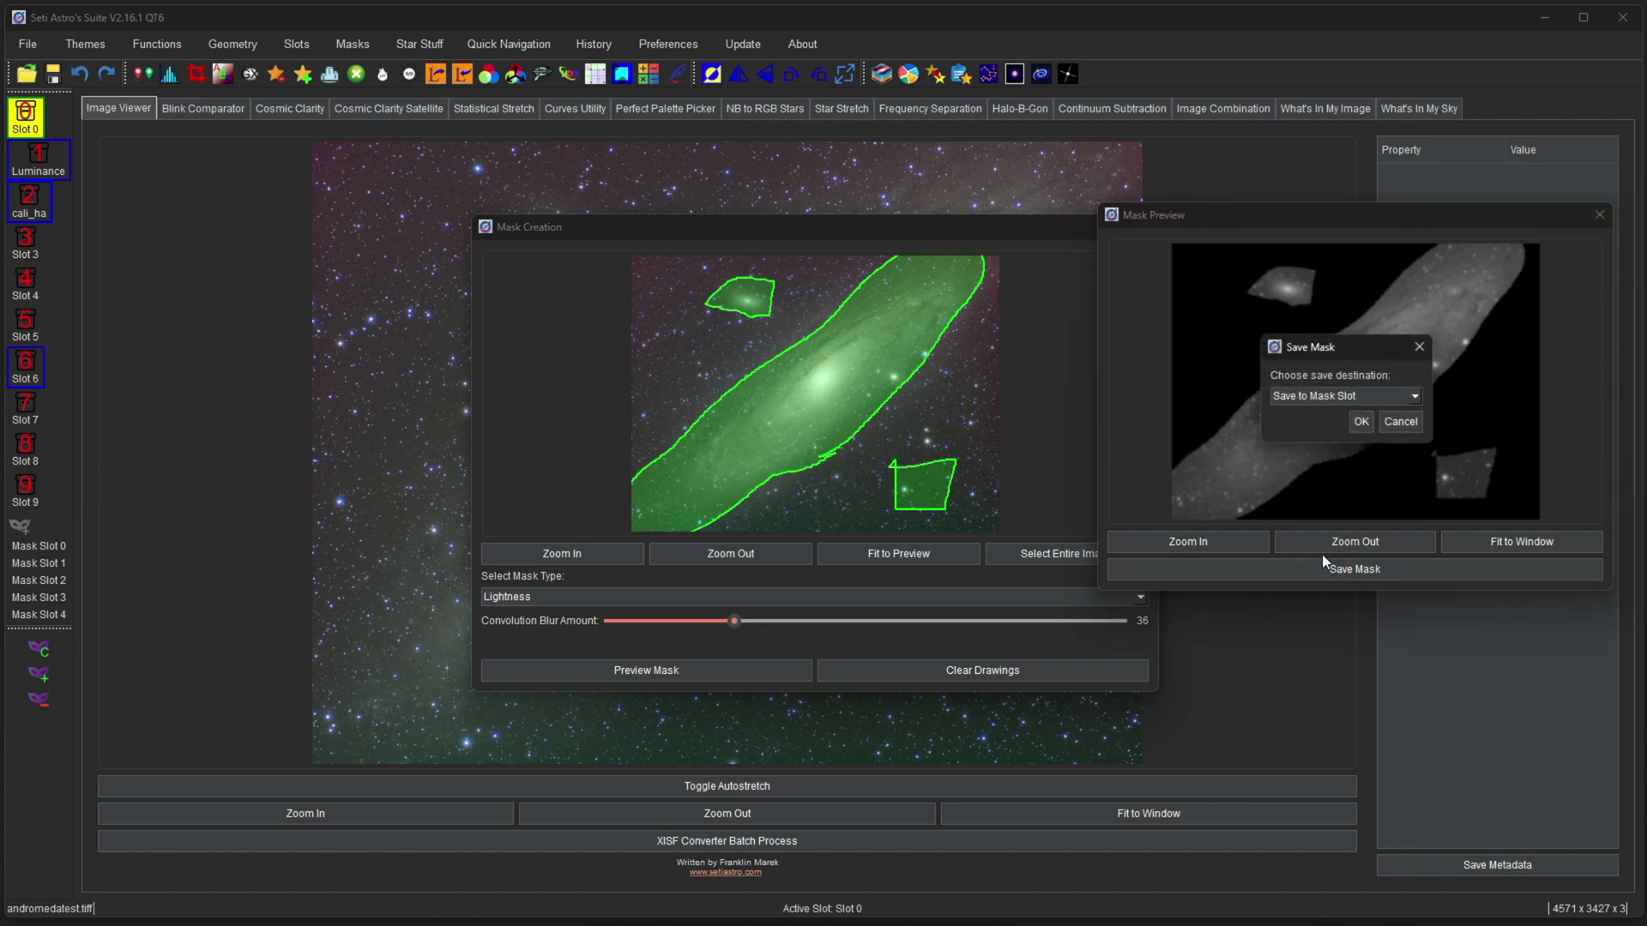
left_click(1347, 397)
left_click(1347, 396)
left_click(1363, 421)
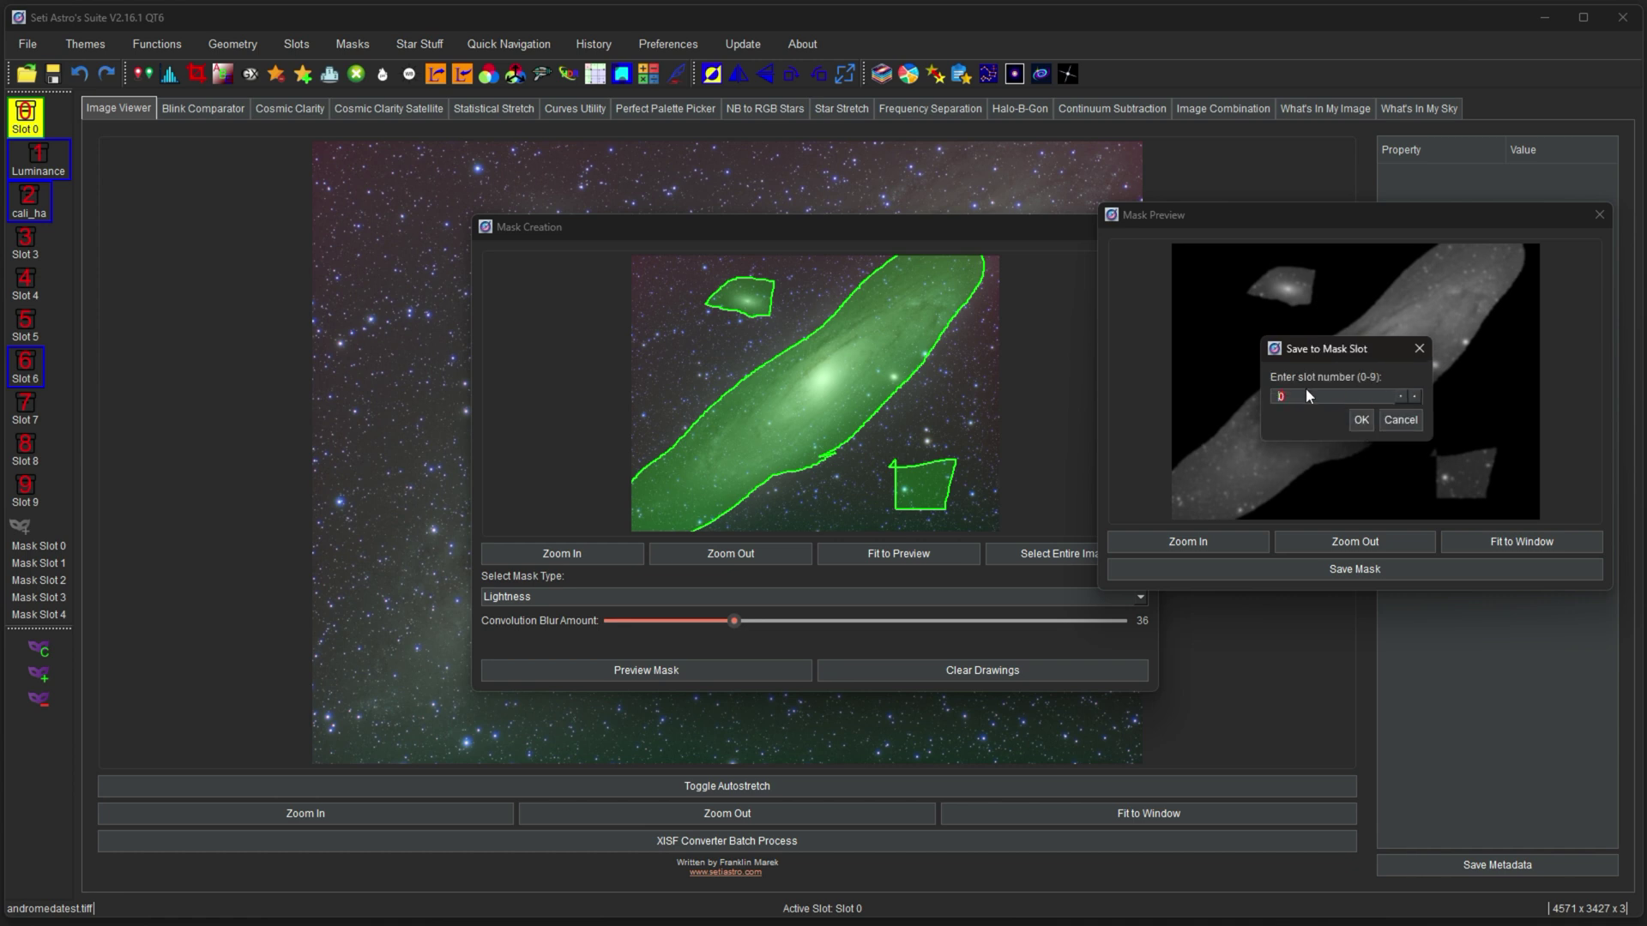
left_click(1363, 421)
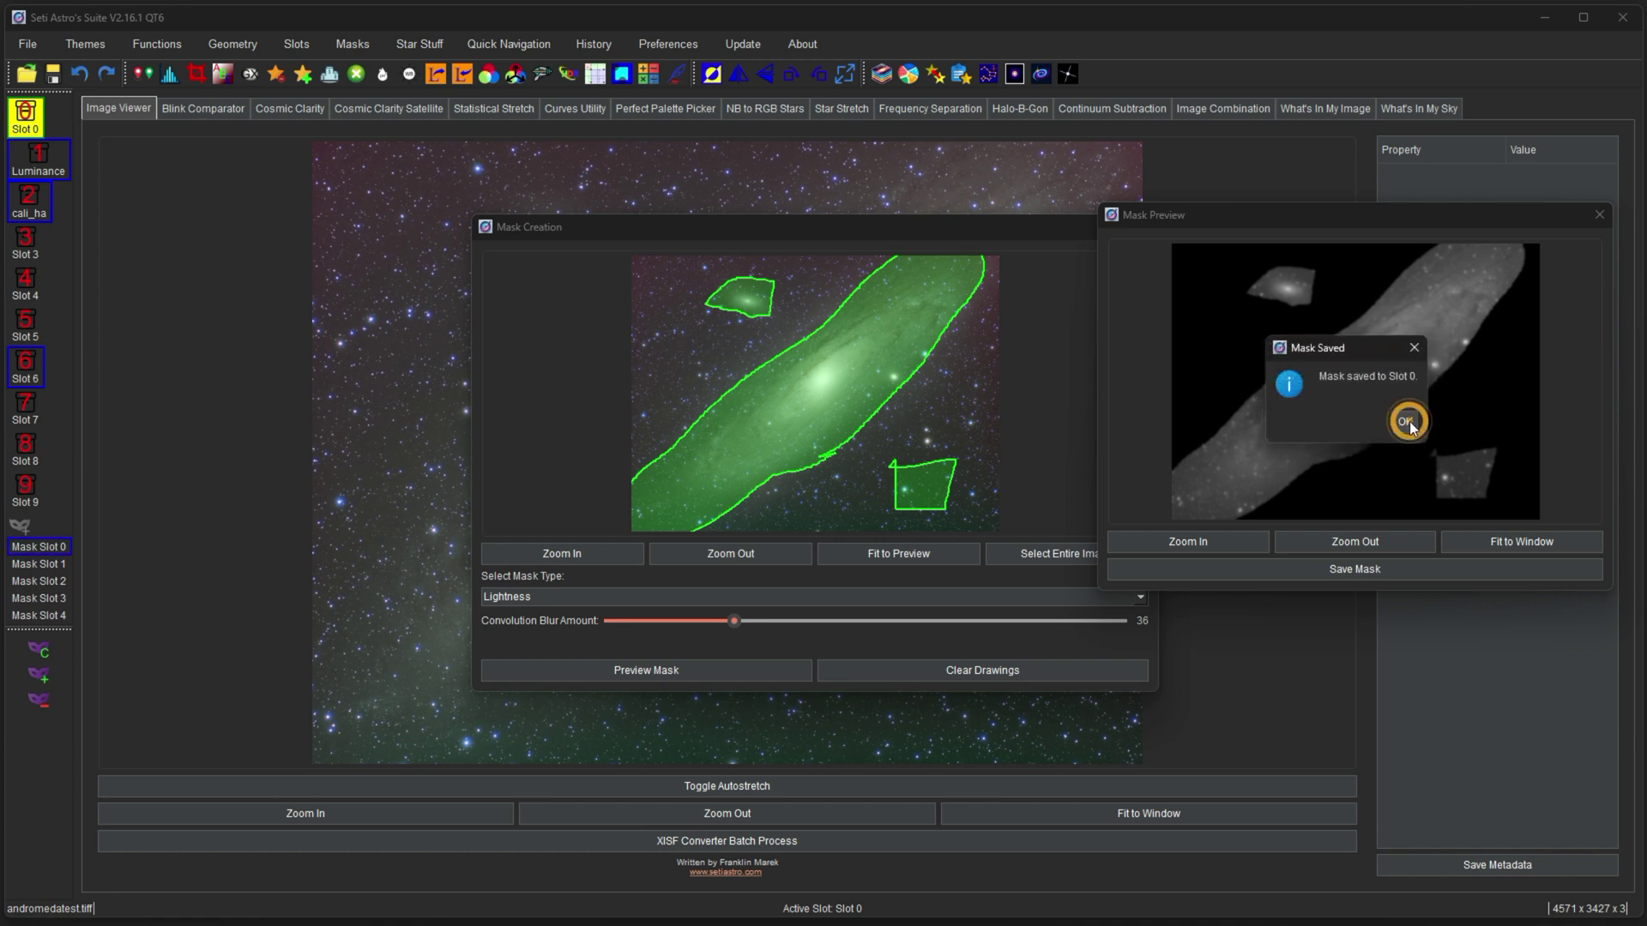
left_click(1405, 420)
left_click(1147, 227)
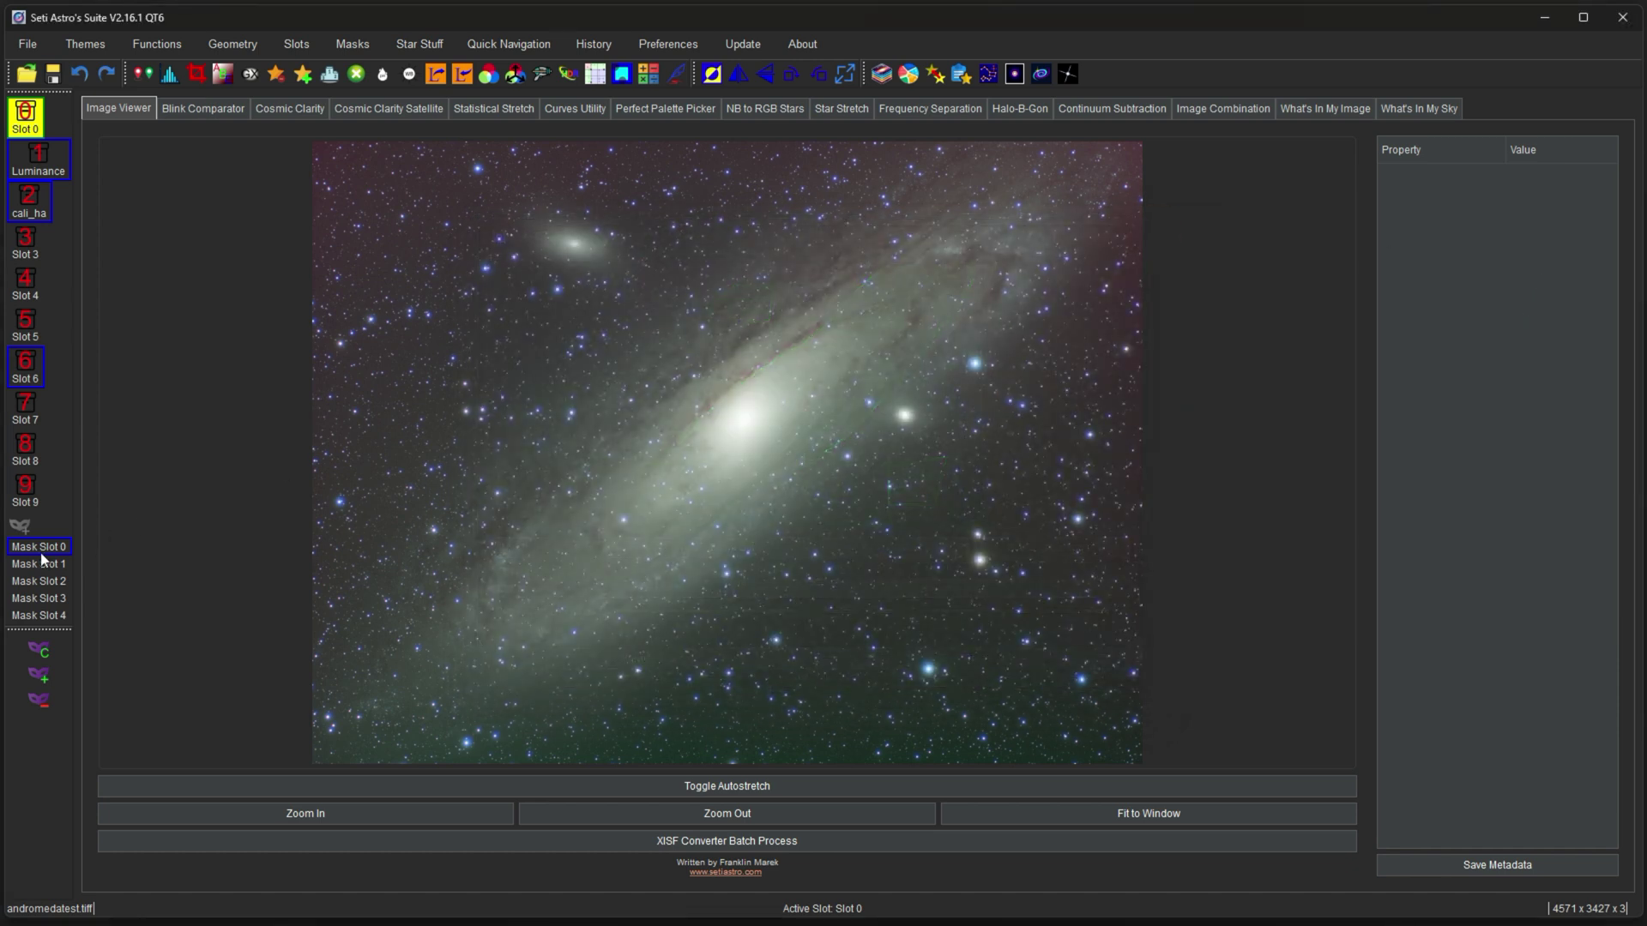
Rename mask slot 0 to 'LightnessMask'.
right_click(40, 549)
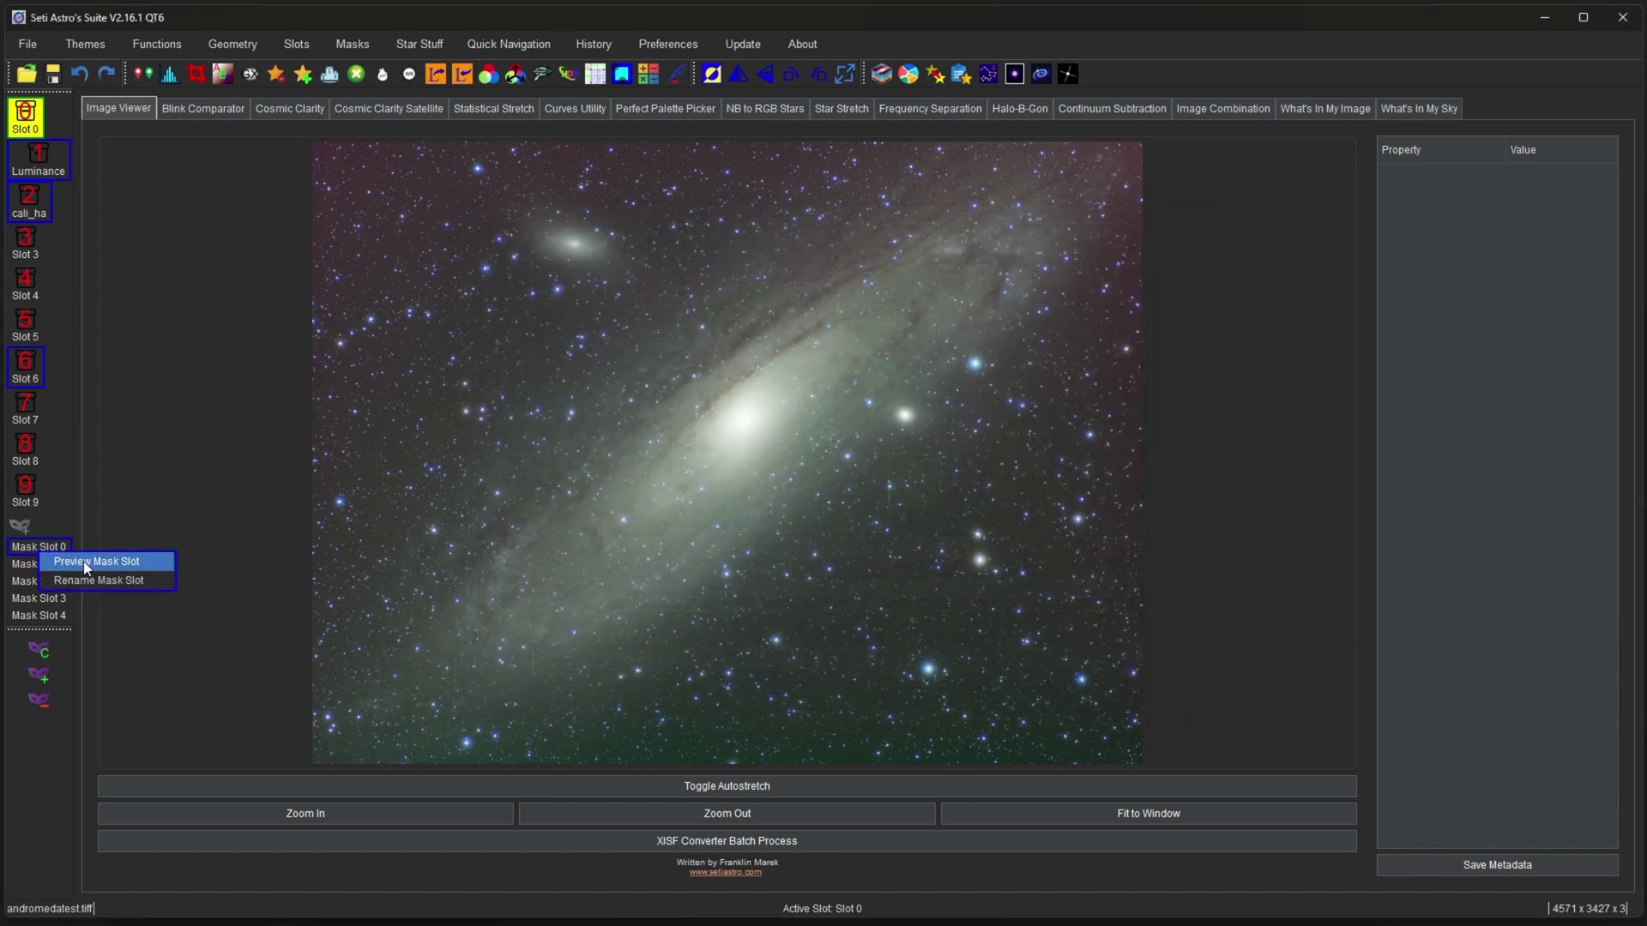
left_click(116, 581)
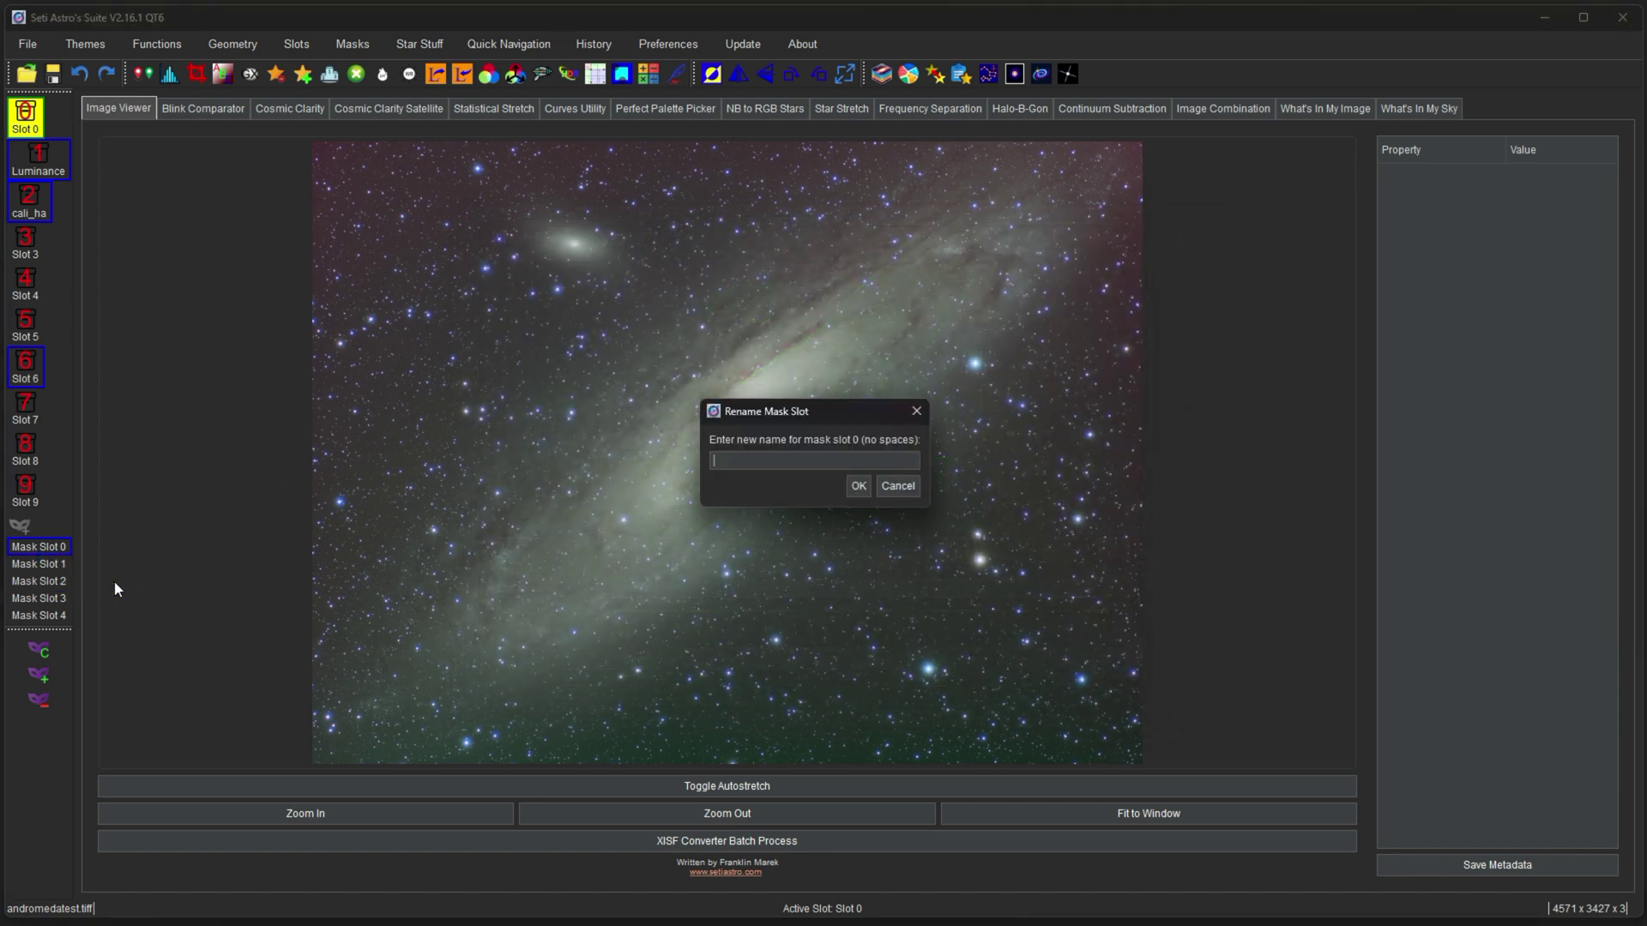
type("LightnessMask")
key("Return")
key("Return")
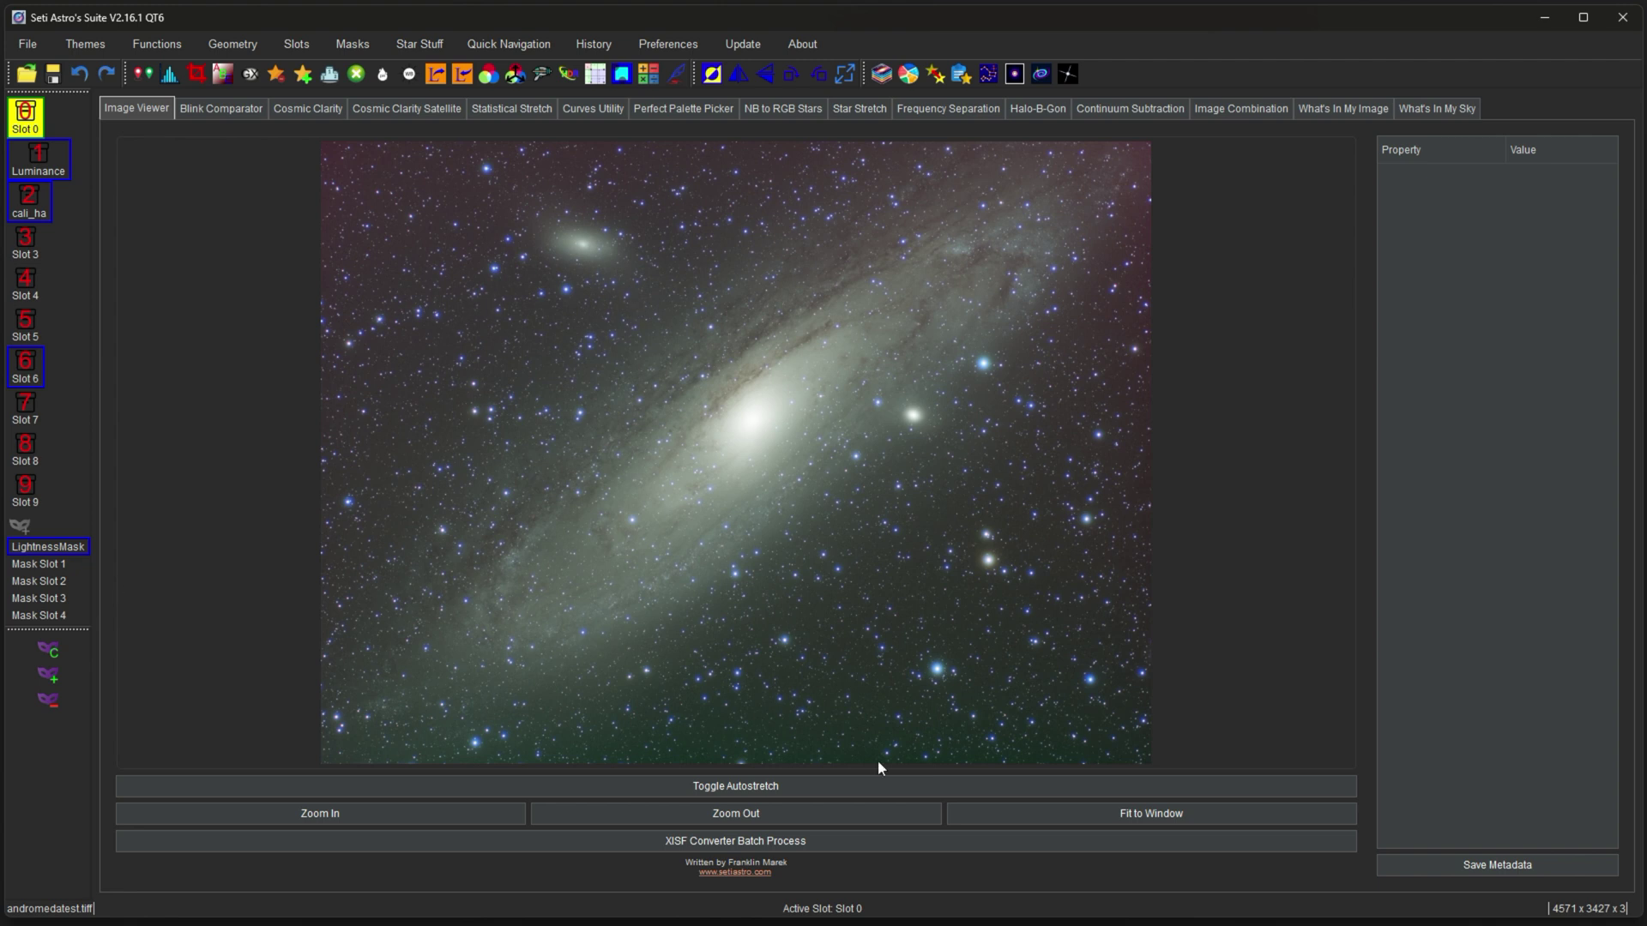
Pick LightnessMask in the Select Mask Slot dialog and apply it to the Andromeda image.
left_click(58, 548)
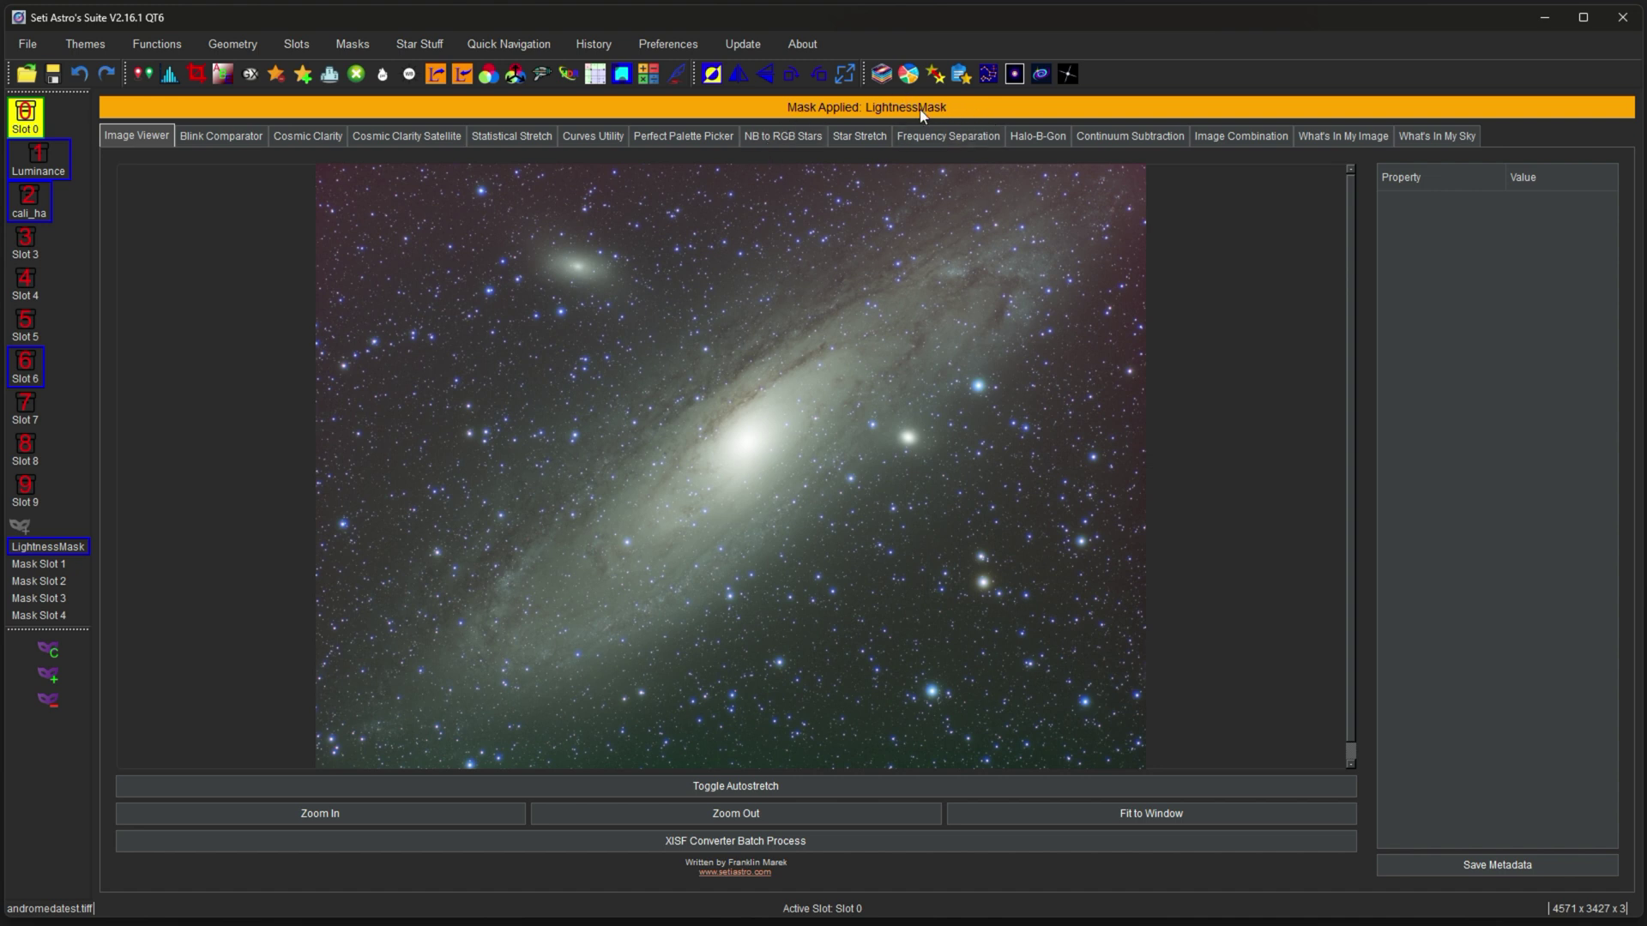
left_click(49, 700)
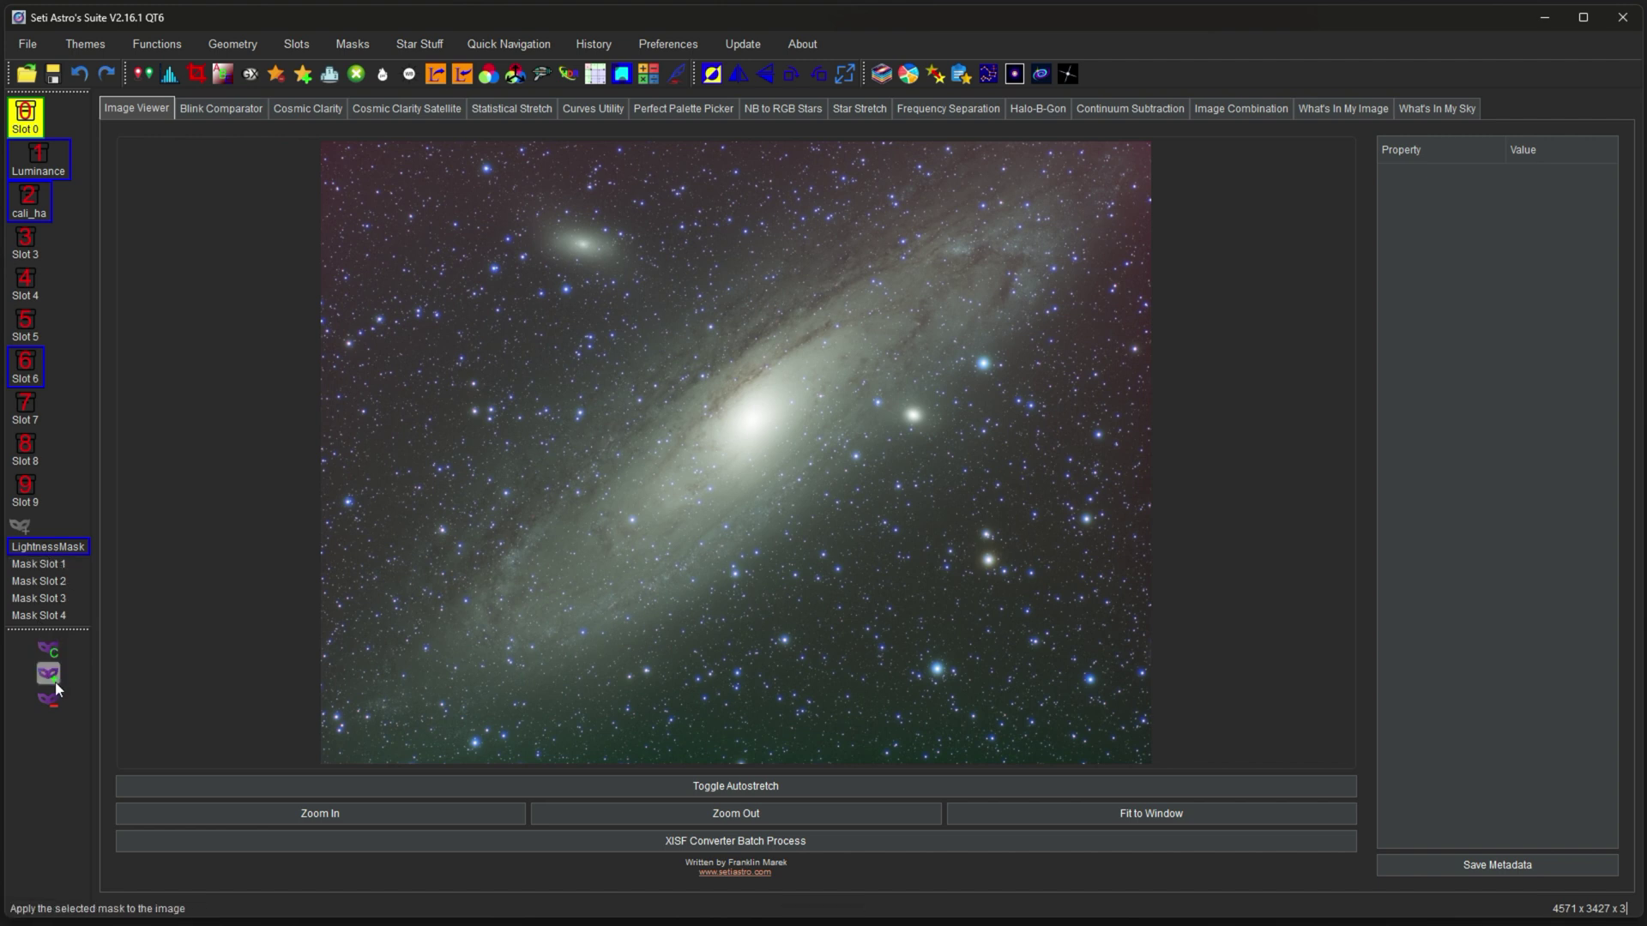
left_click(52, 681)
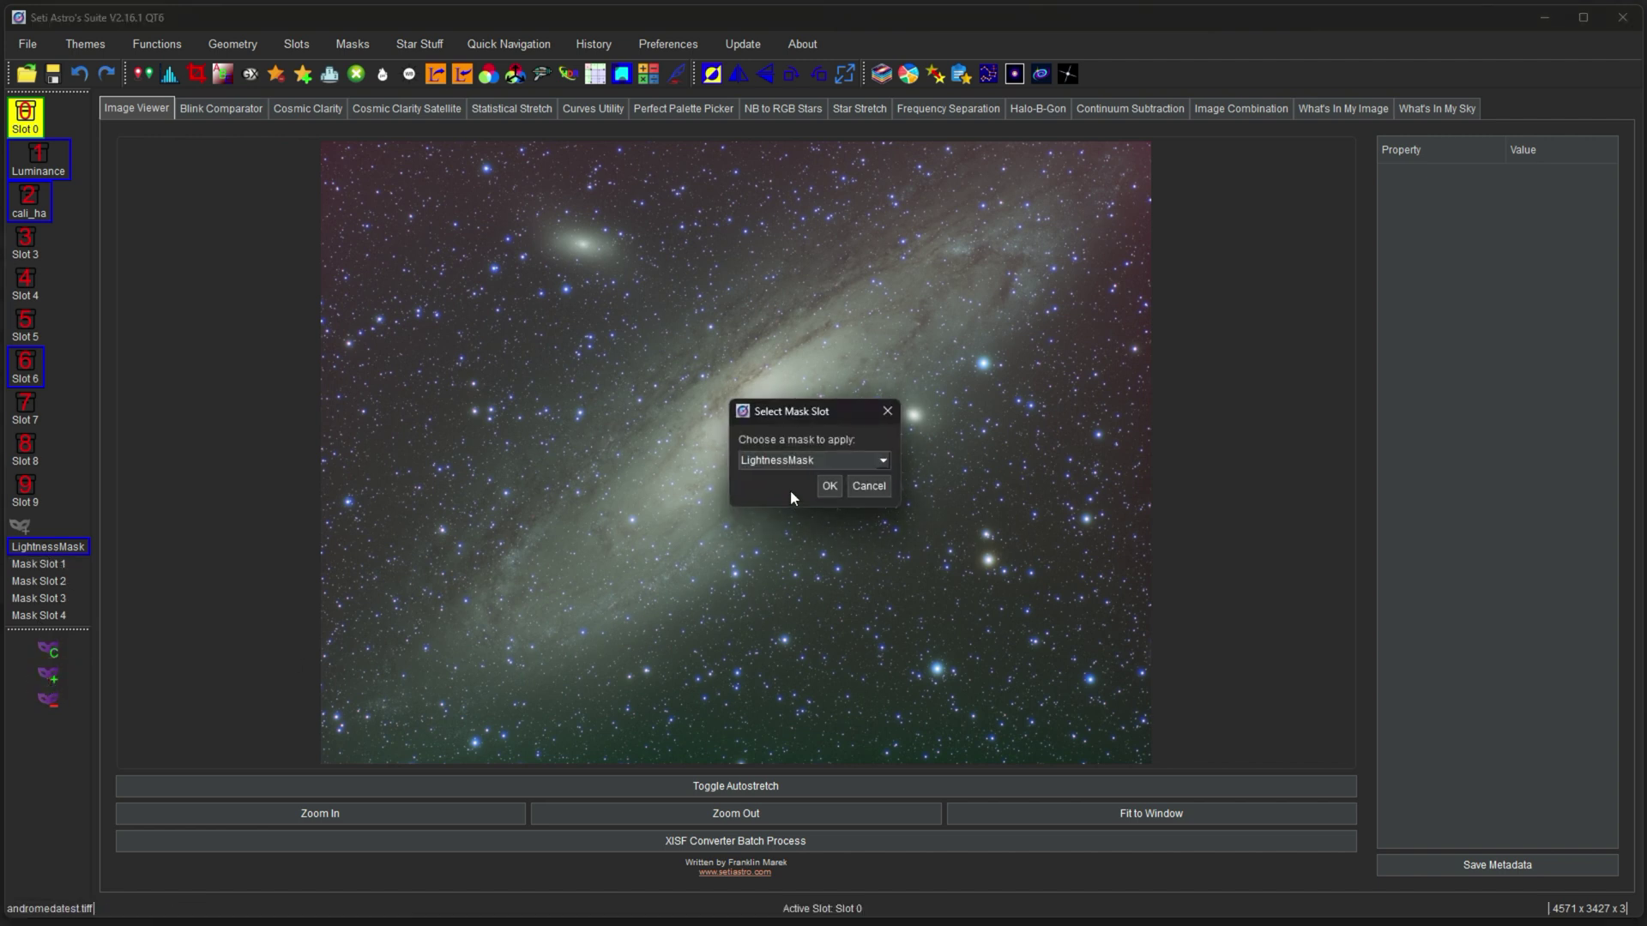
left_click(793, 463)
left_click(804, 453)
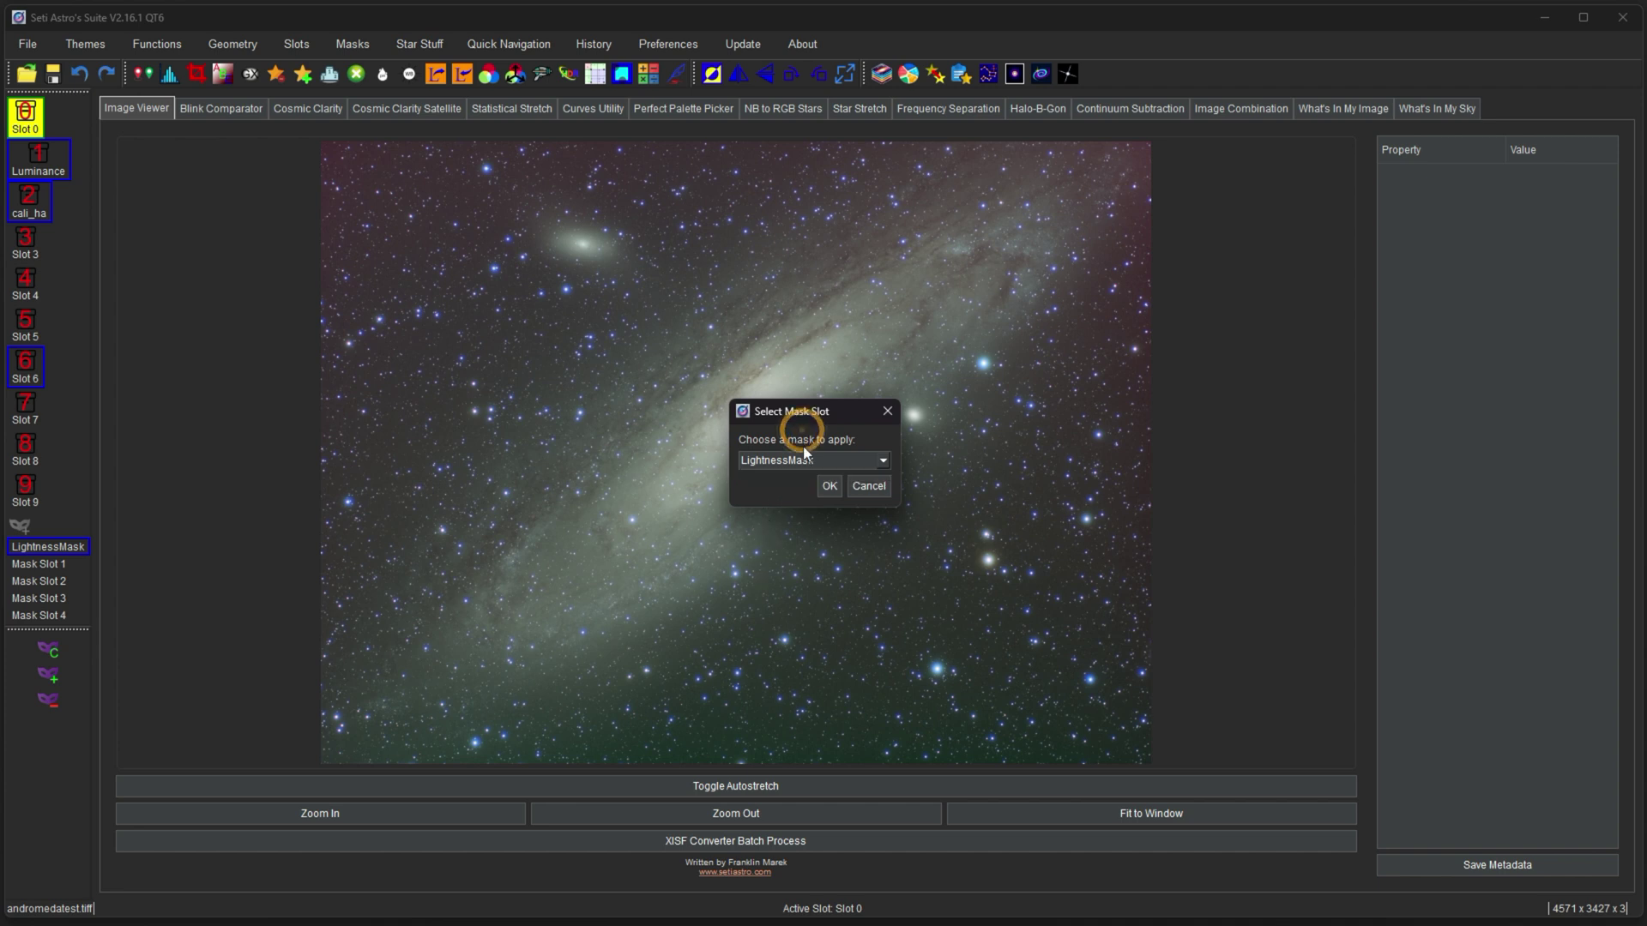
left_click(831, 486)
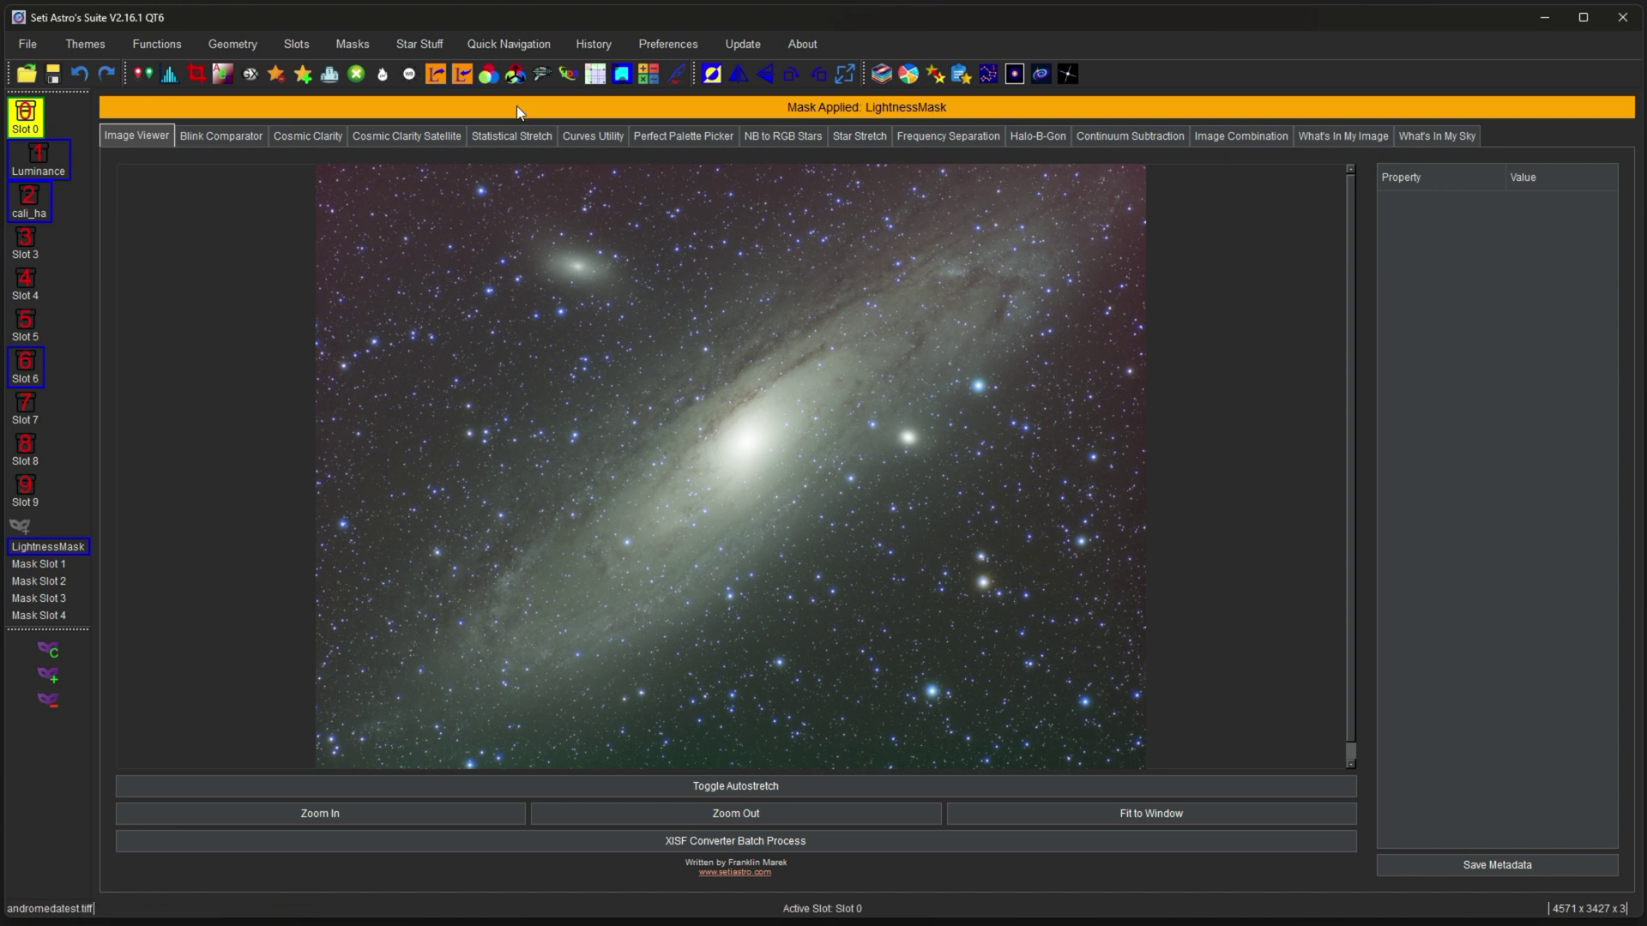
left_click(53, 703)
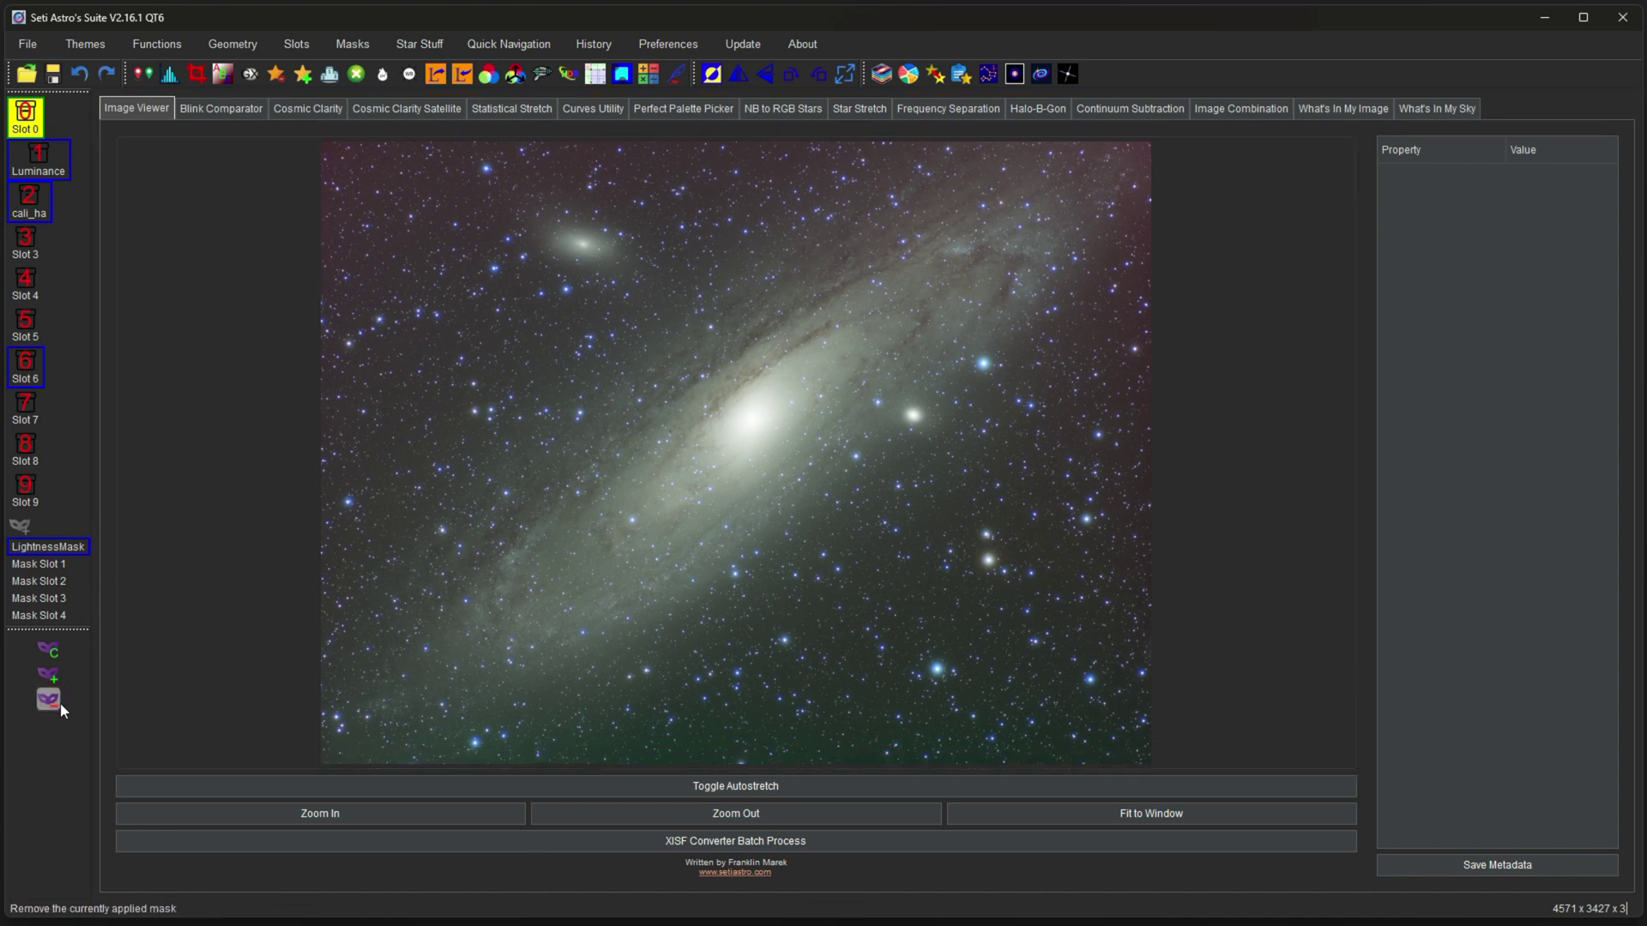
left_click(49, 551)
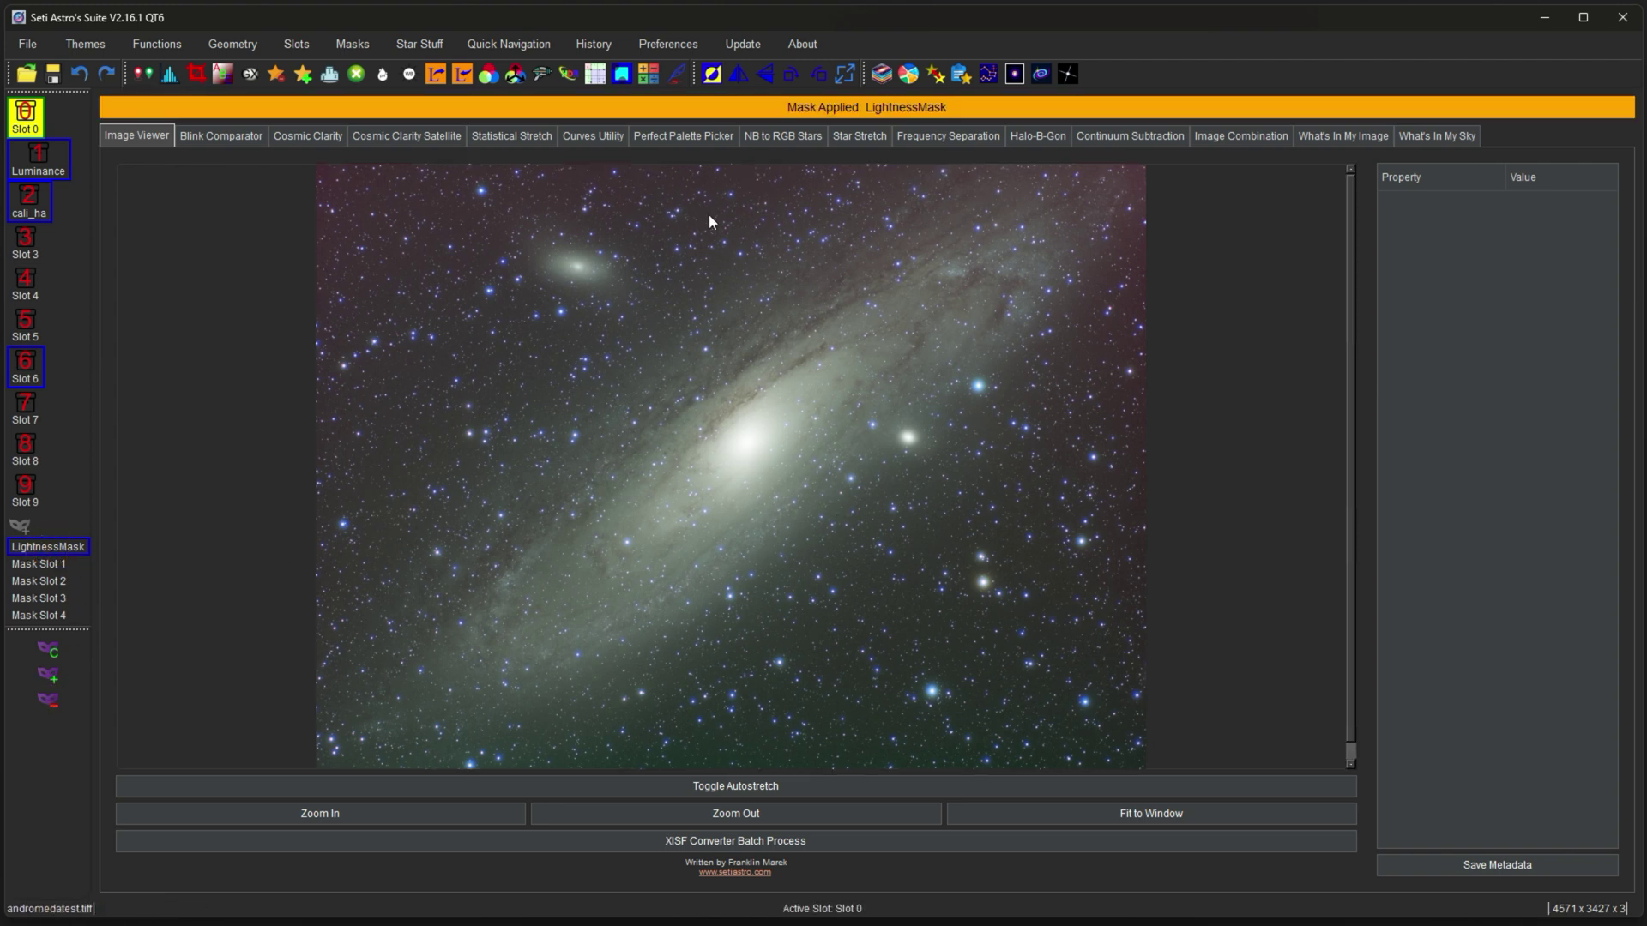
Open the Curves Utility and drag the K brightness curve down and right to darken.
left_click(571, 142)
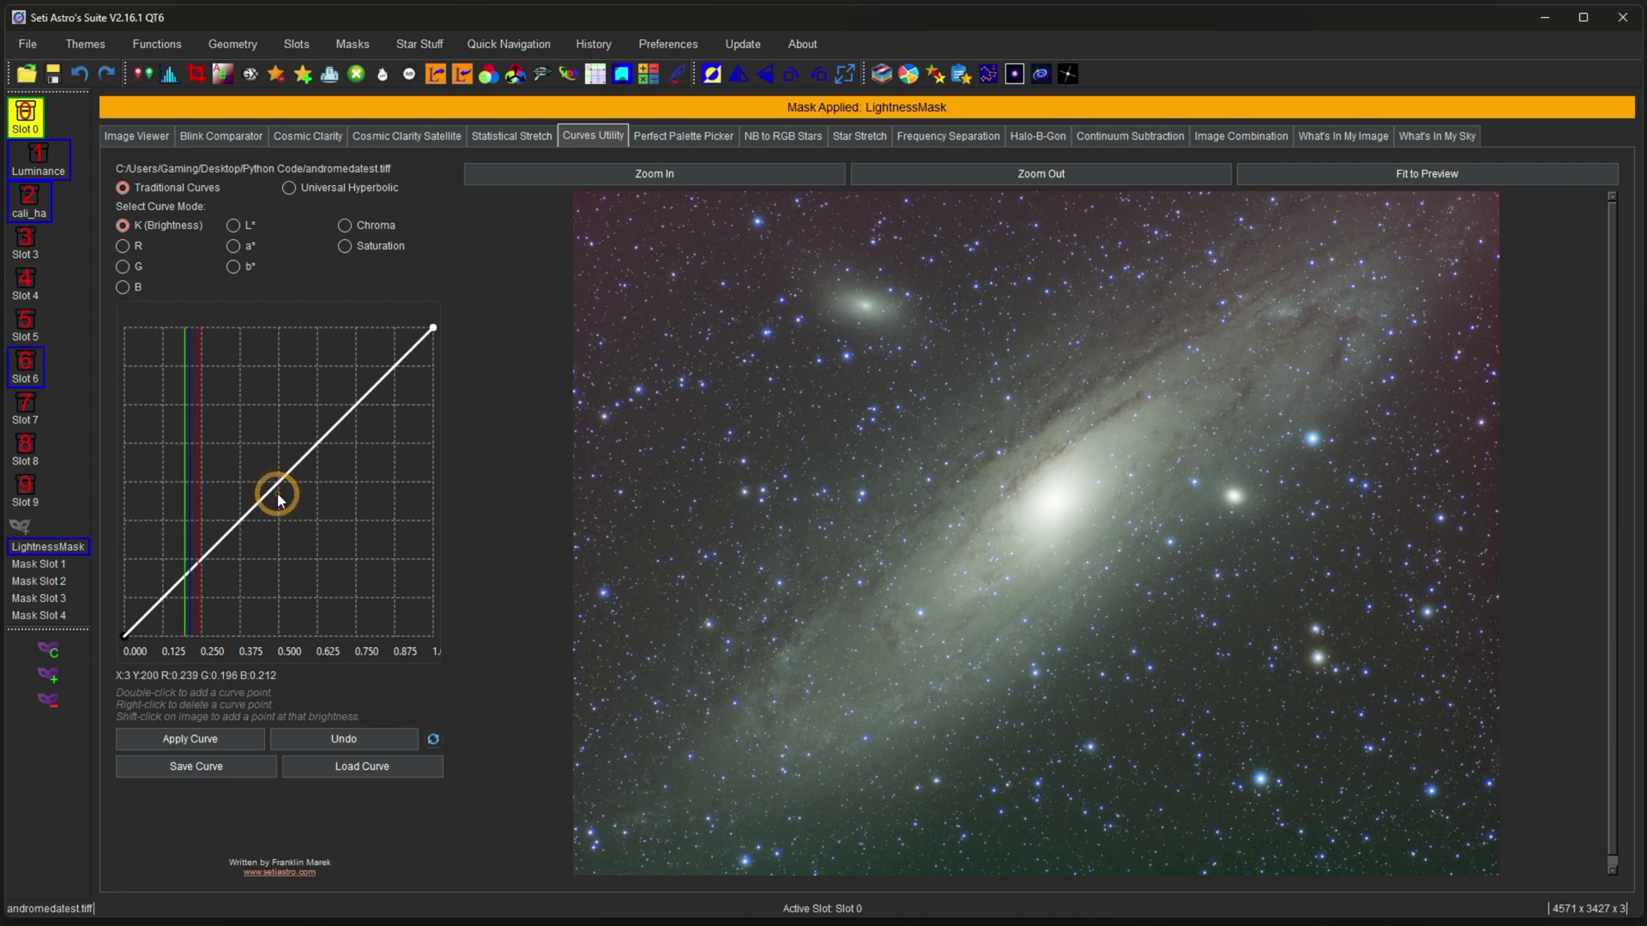
left_click_drag(276, 492, 348, 535)
Straighten the curve, then invert LightnessMask and reapply it from slot 0.
right_click(346, 530)
right_click(27, 557)
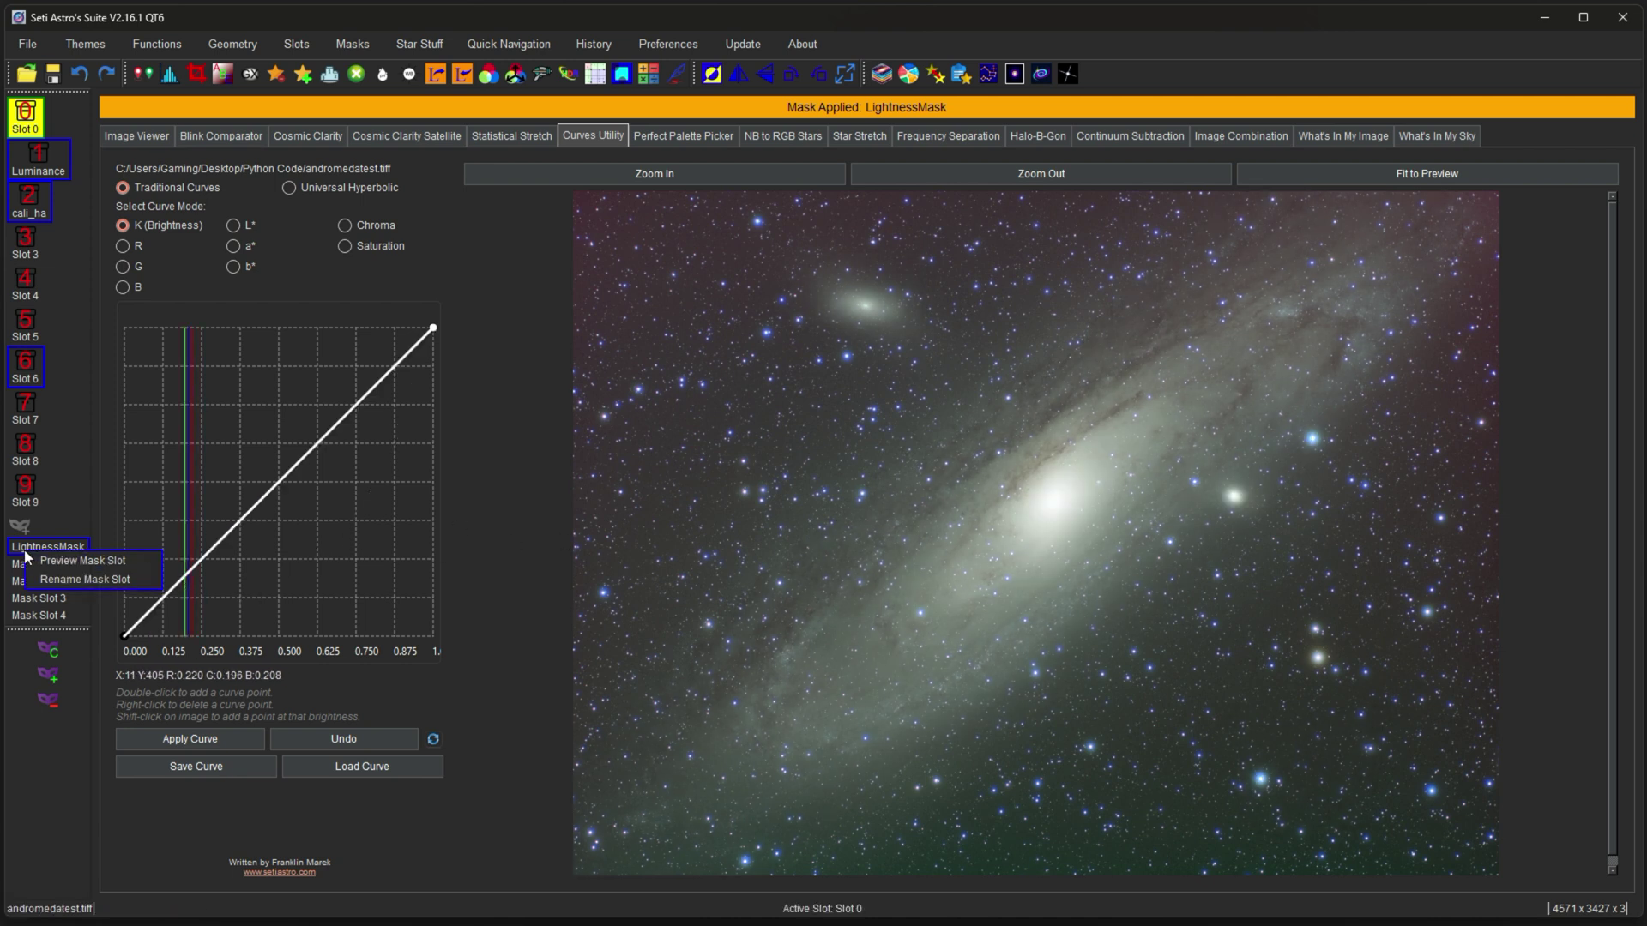
left_click(75, 560)
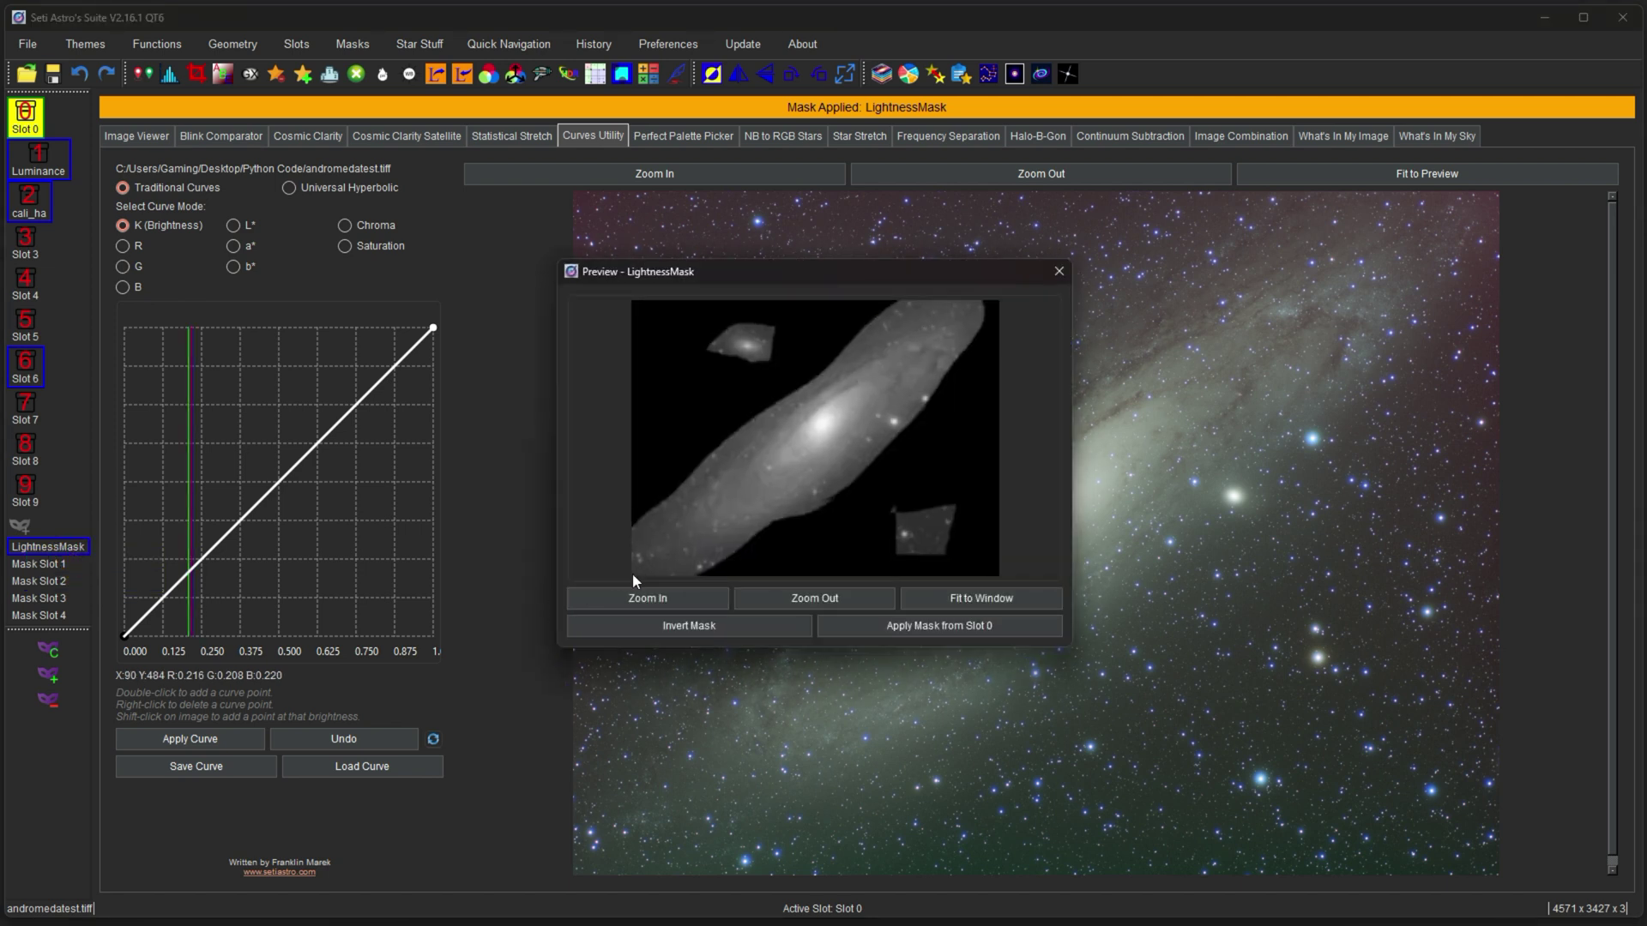
left_click(713, 632)
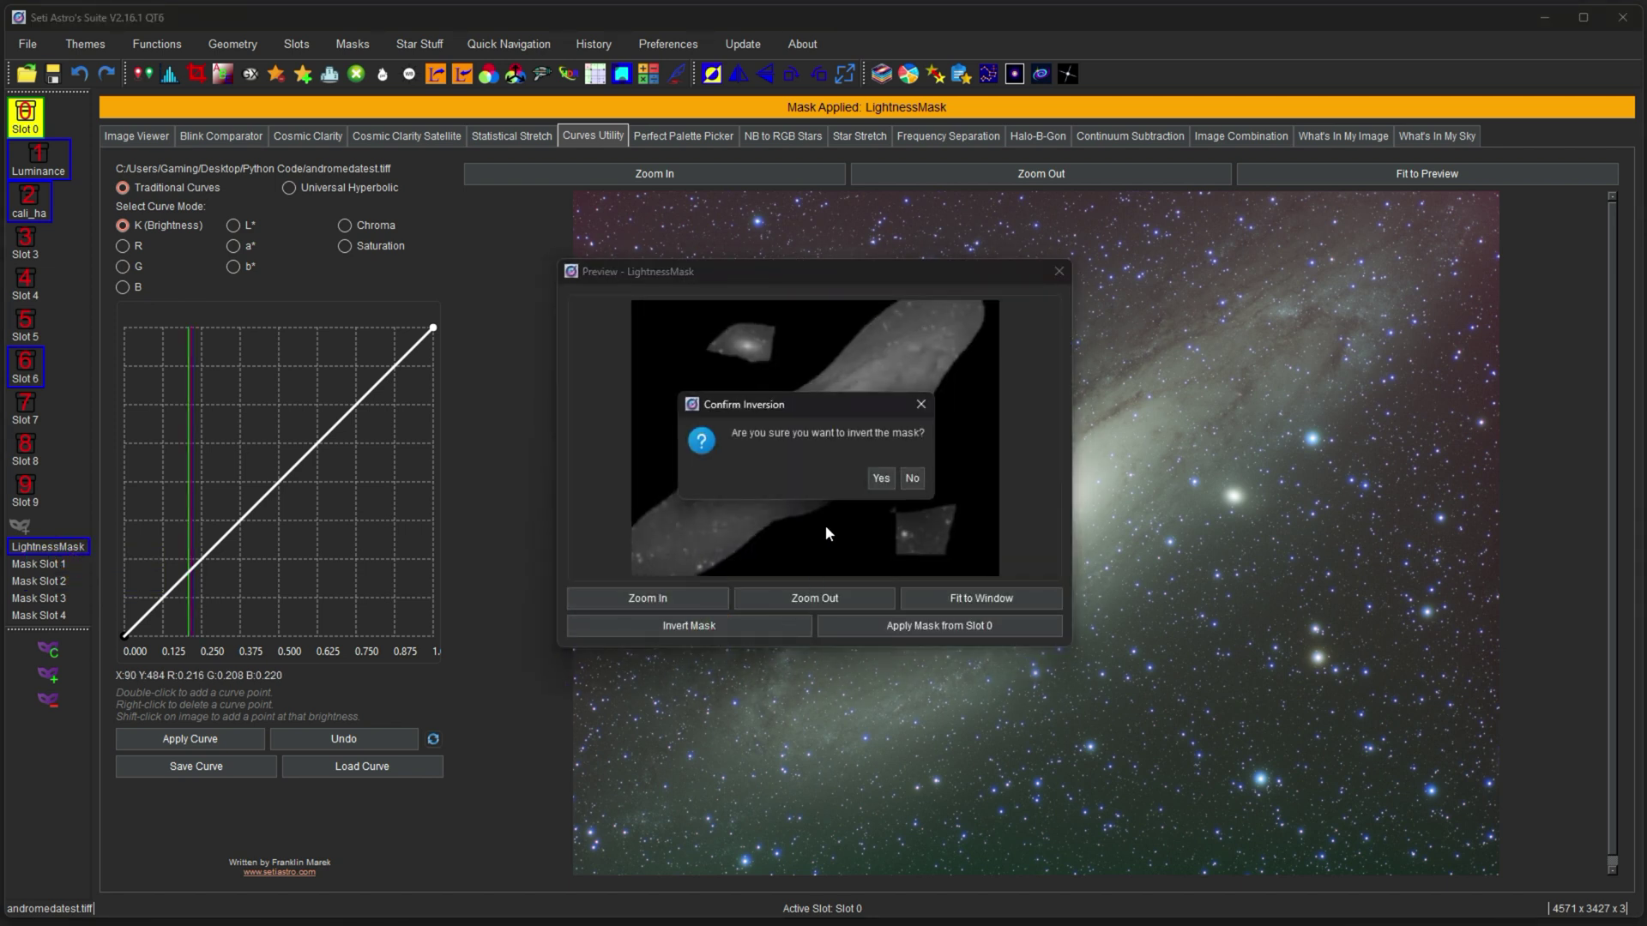
left_click(884, 479)
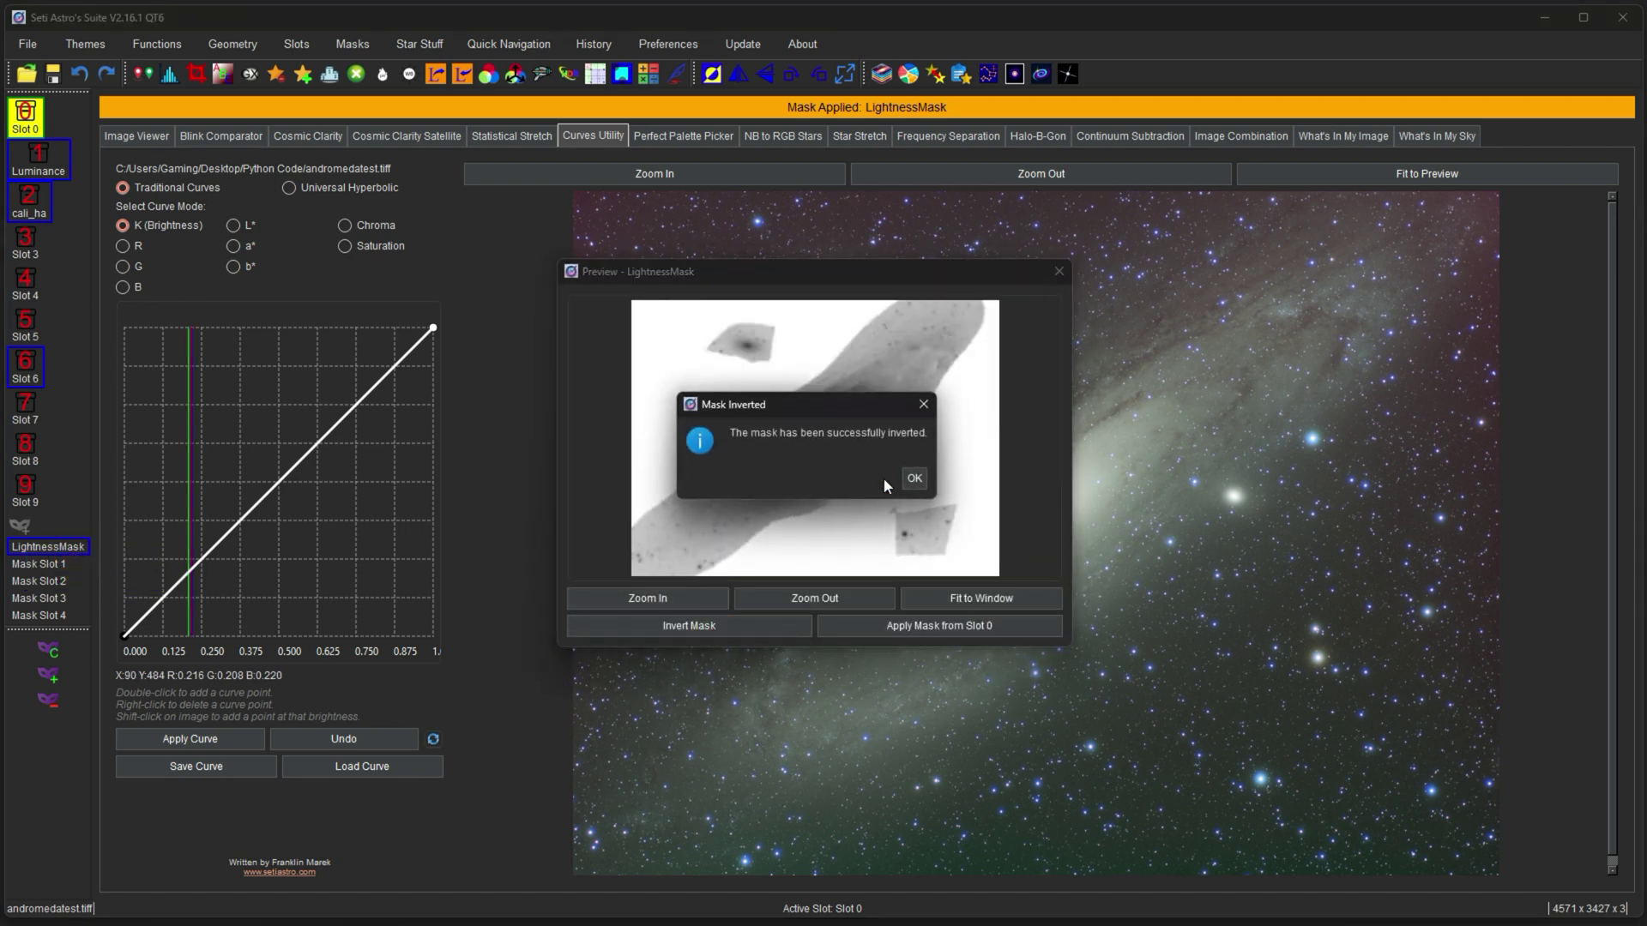
left_click(913, 481)
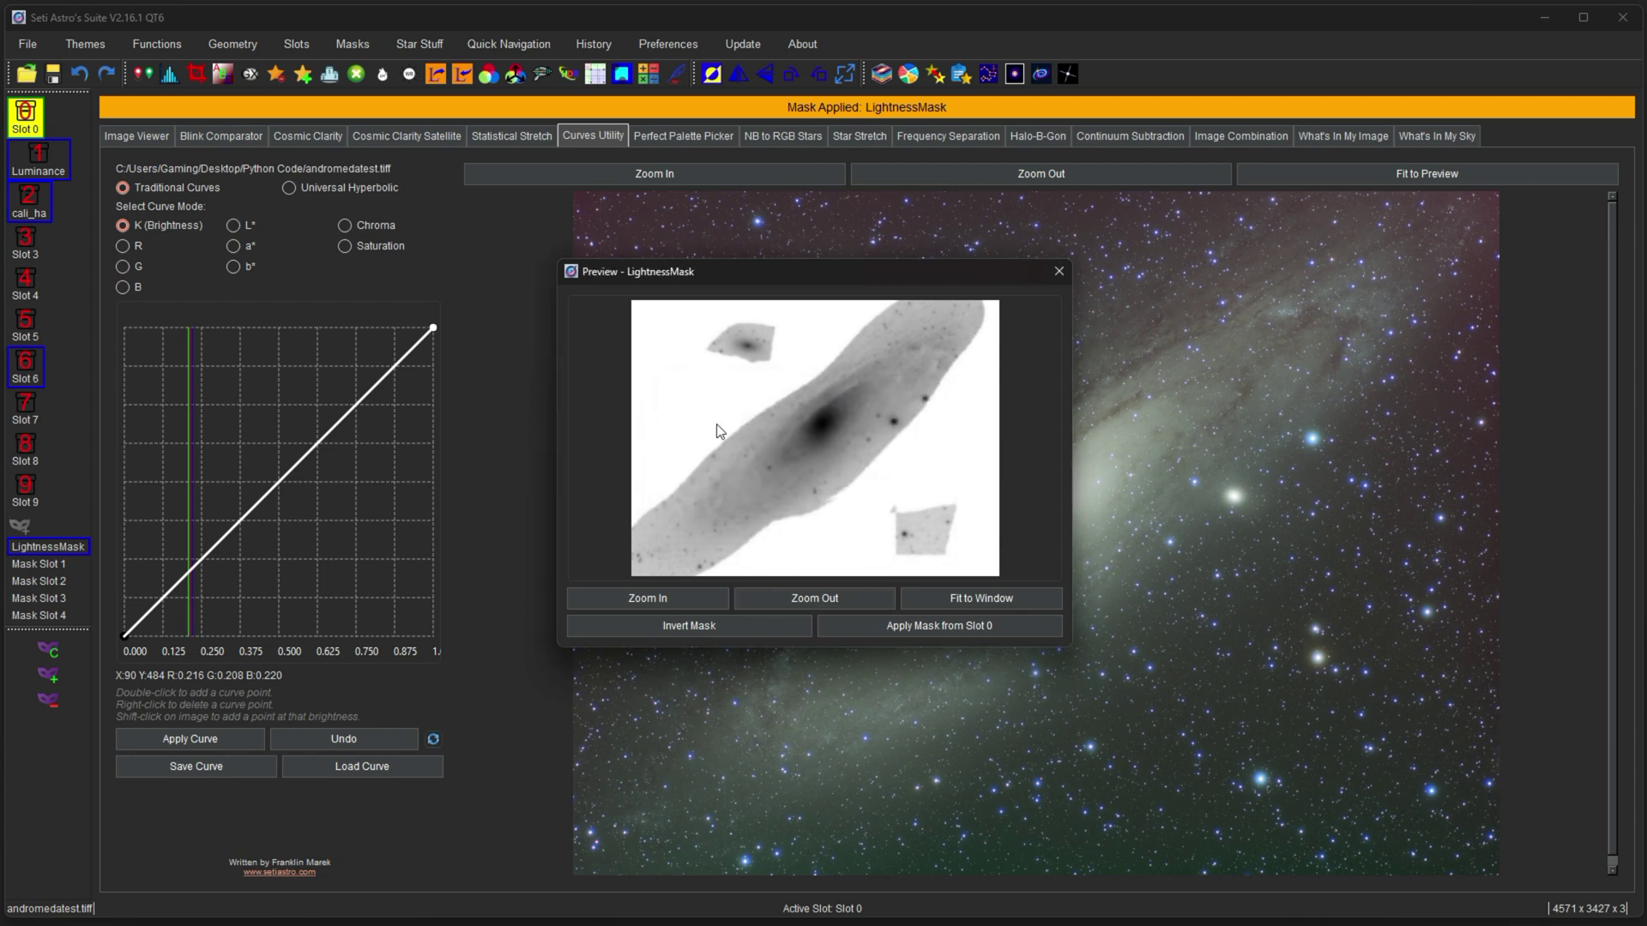
left_click(942, 626)
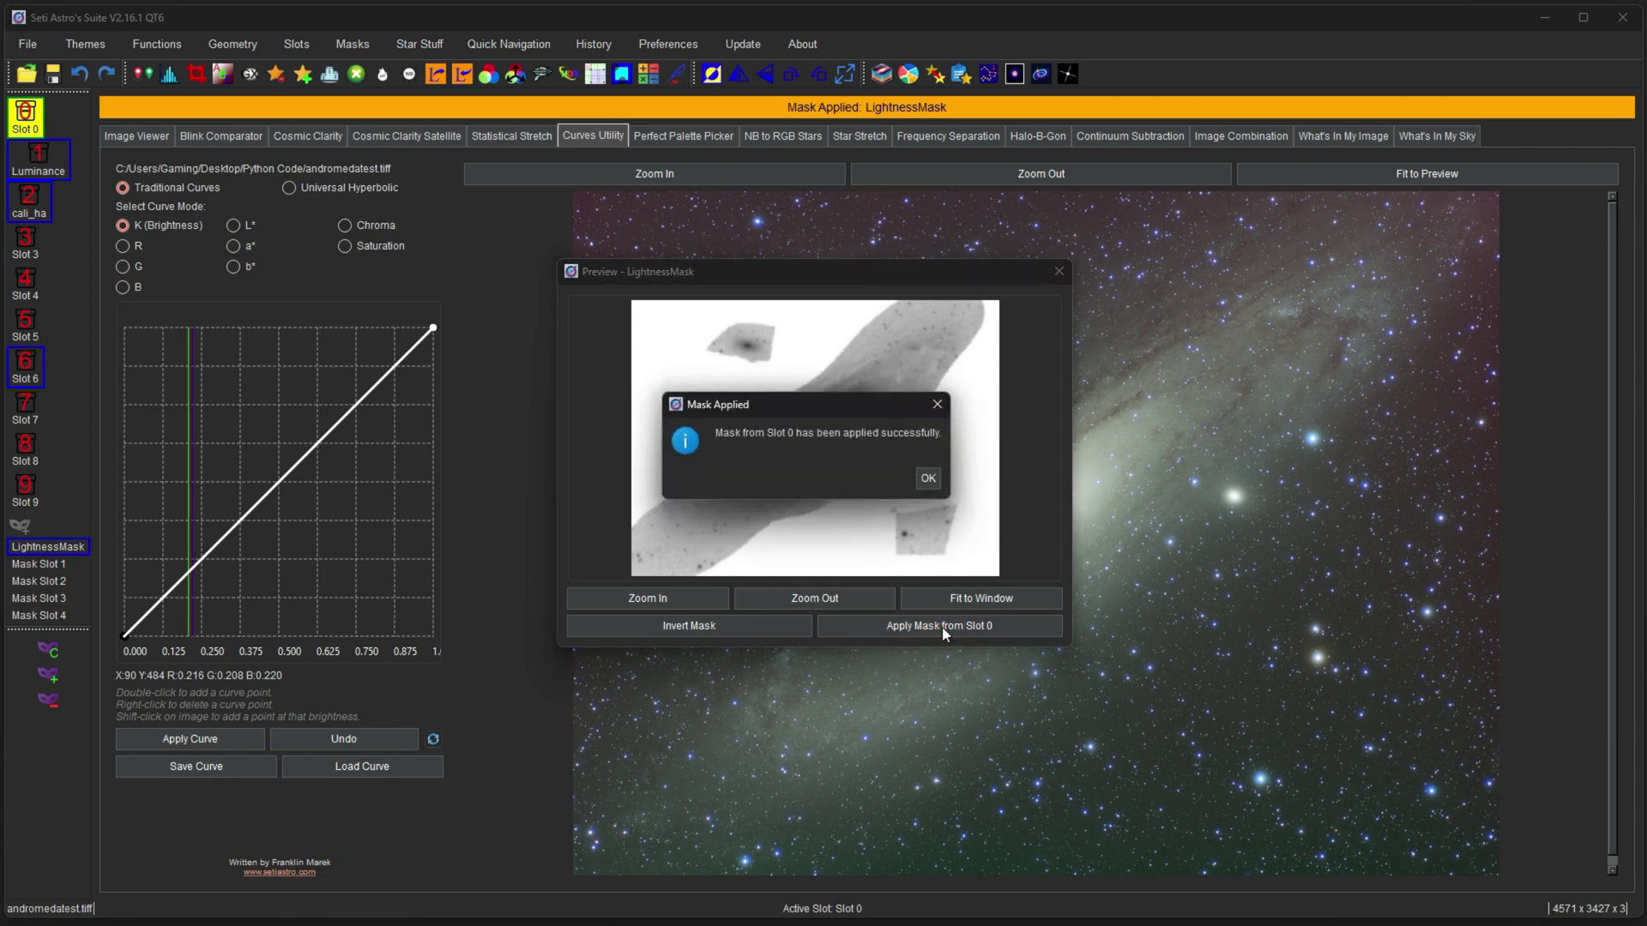
left_click(929, 483)
Add a brightness curve point and pull it down to darken the background outside the galaxy.
double_click(275, 495)
left_click_drag(276, 495, 312, 504)
left_click_drag(253, 429, 313, 556)
Delete the brightness point, switch the curve to Chroma, then add and remove a trial point.
right_click(311, 551)
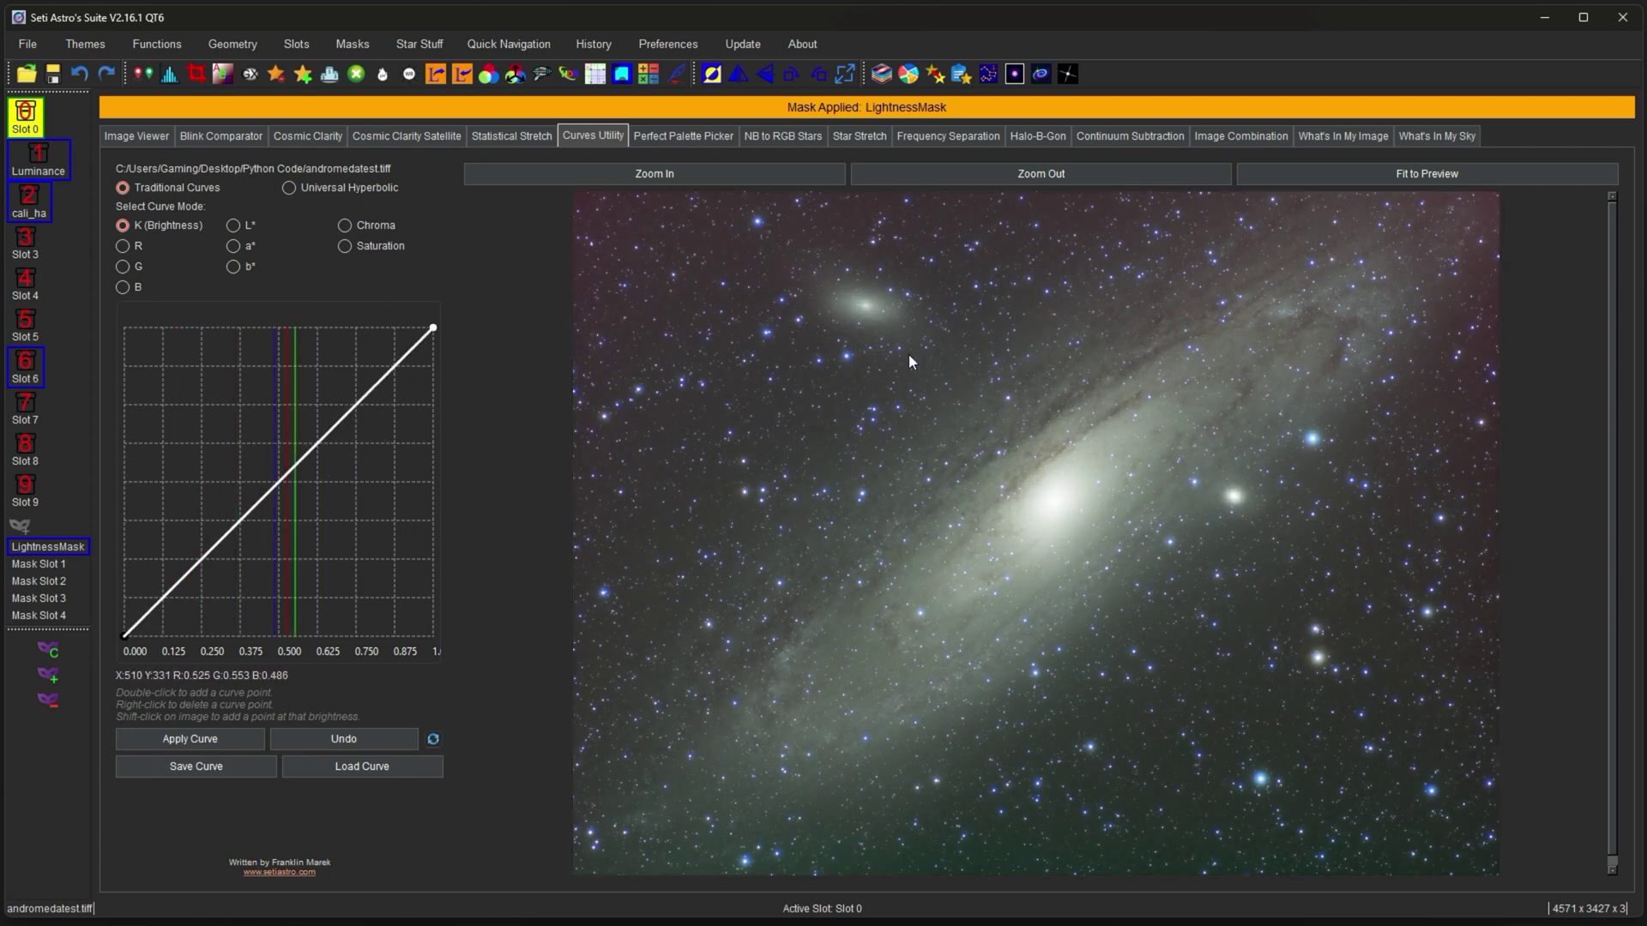
left_click(360, 225)
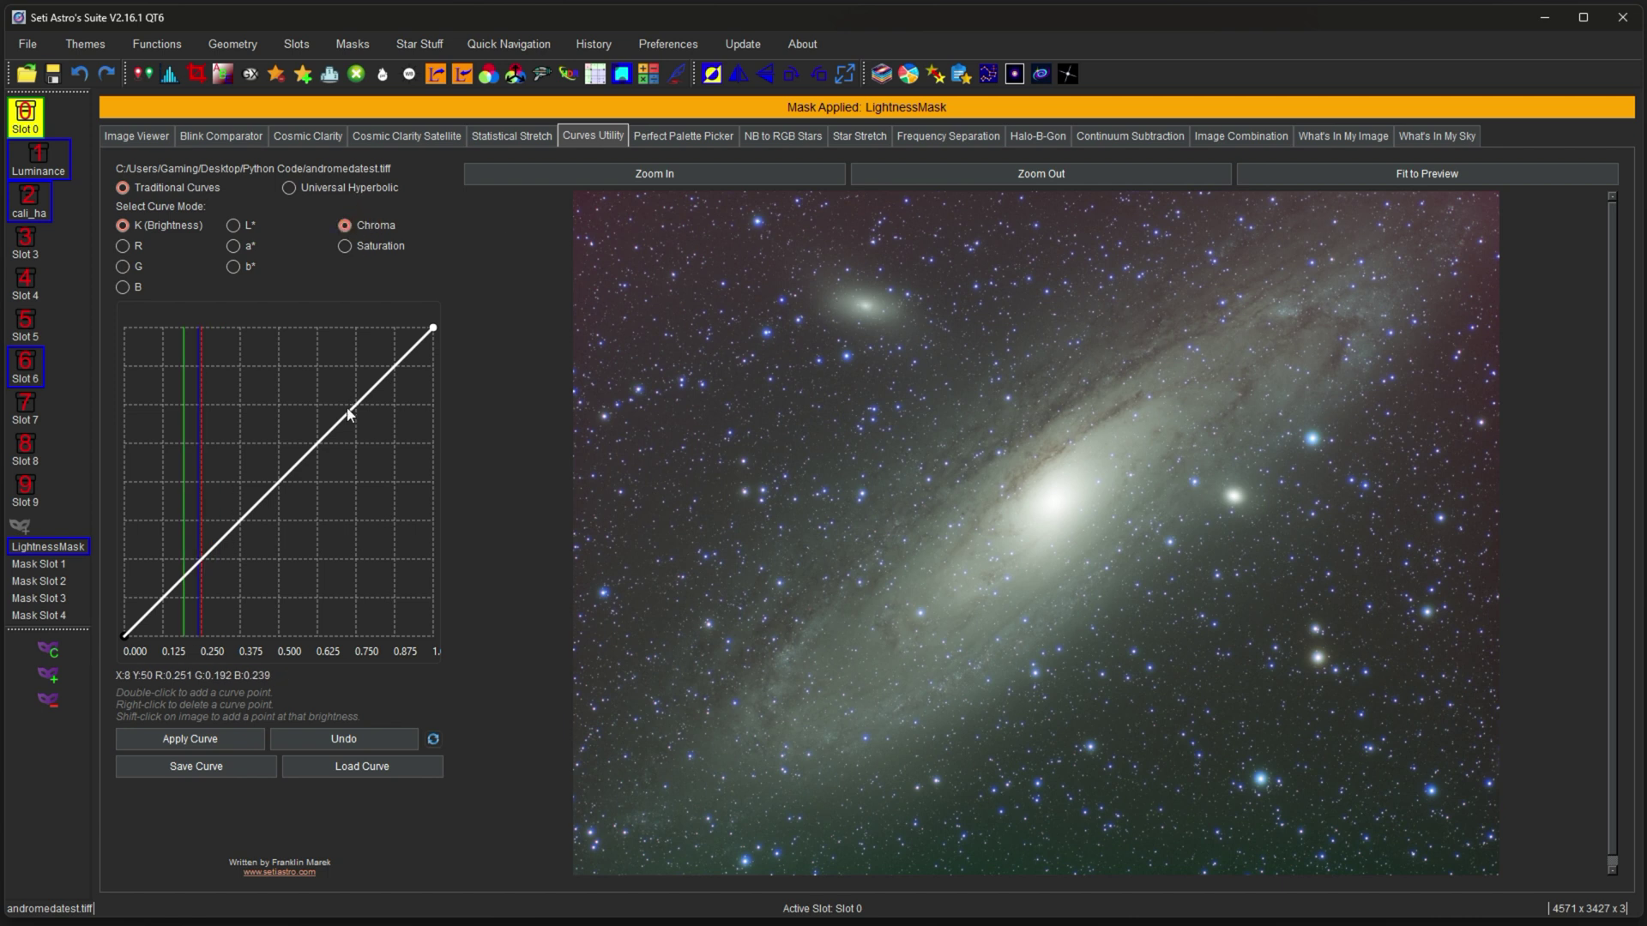
left_click(310, 477)
double_click(310, 476)
left_click(347, 513)
left_click_drag(319, 517, 266, 461)
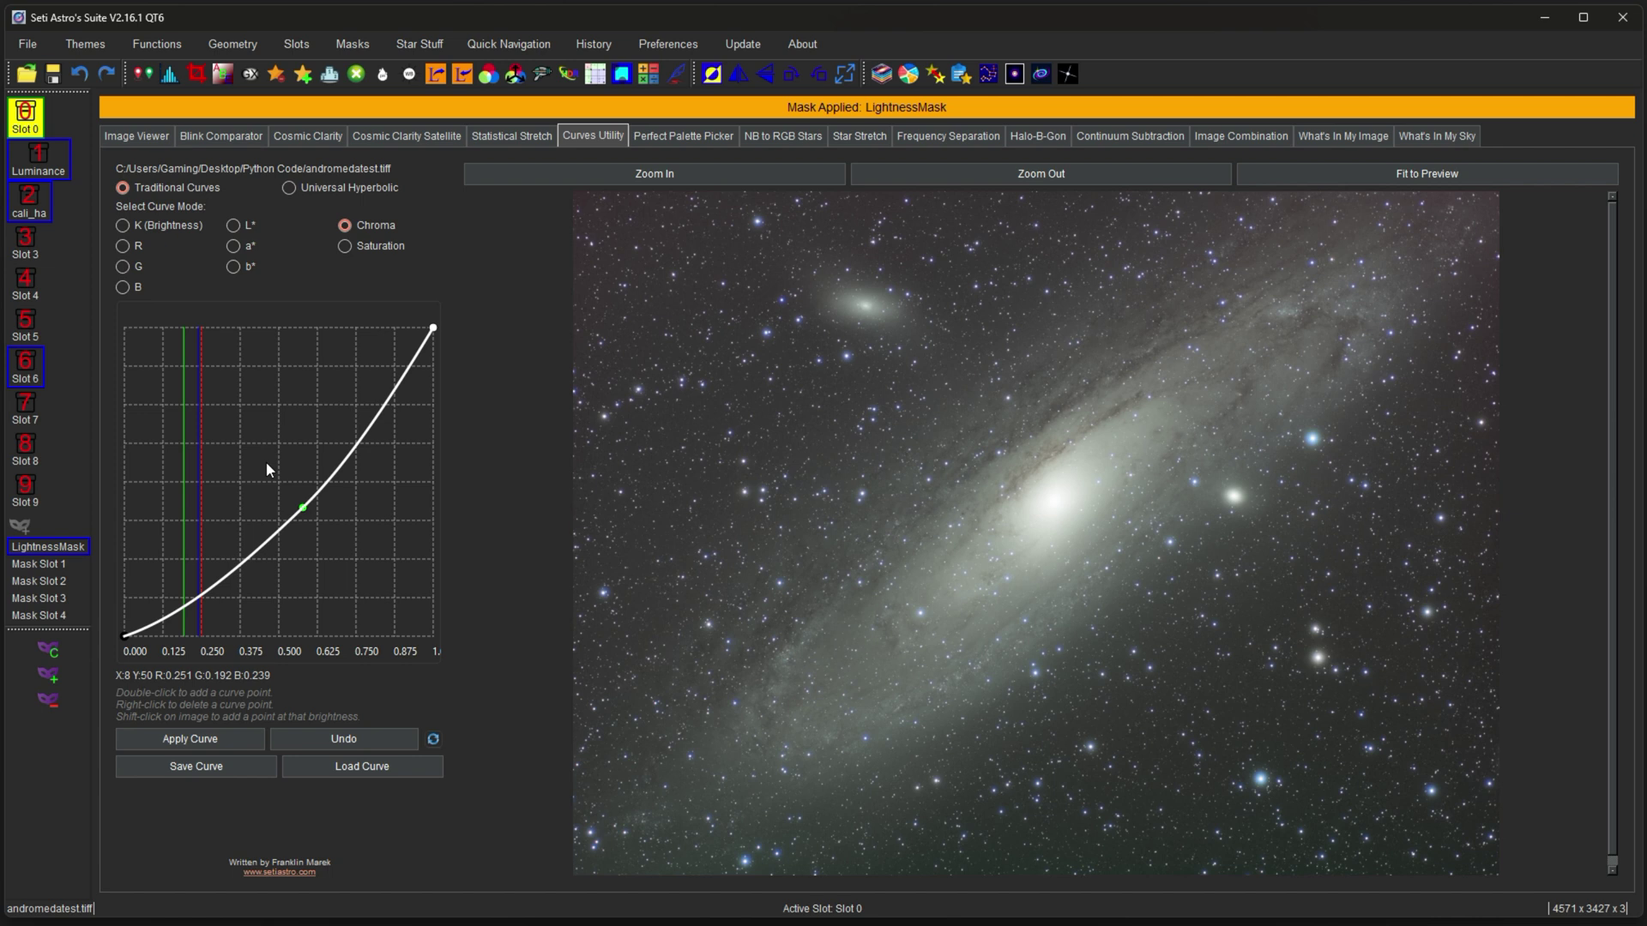
left_click(318, 544)
left_click(281, 509)
right_click(280, 512)
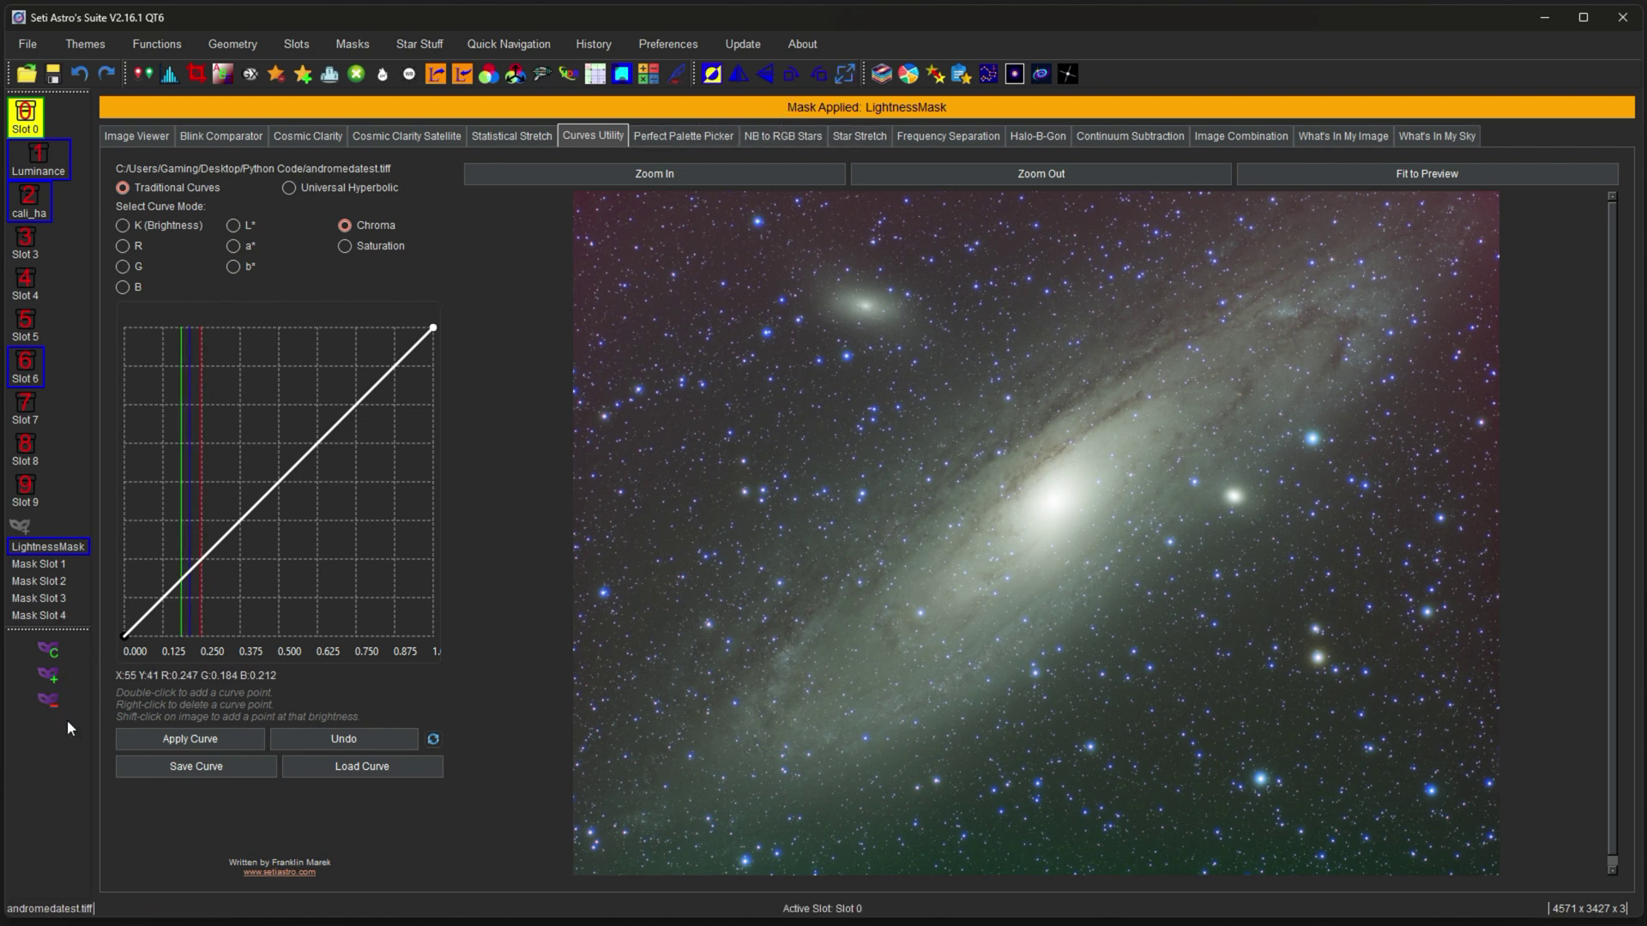
left_click(49, 699)
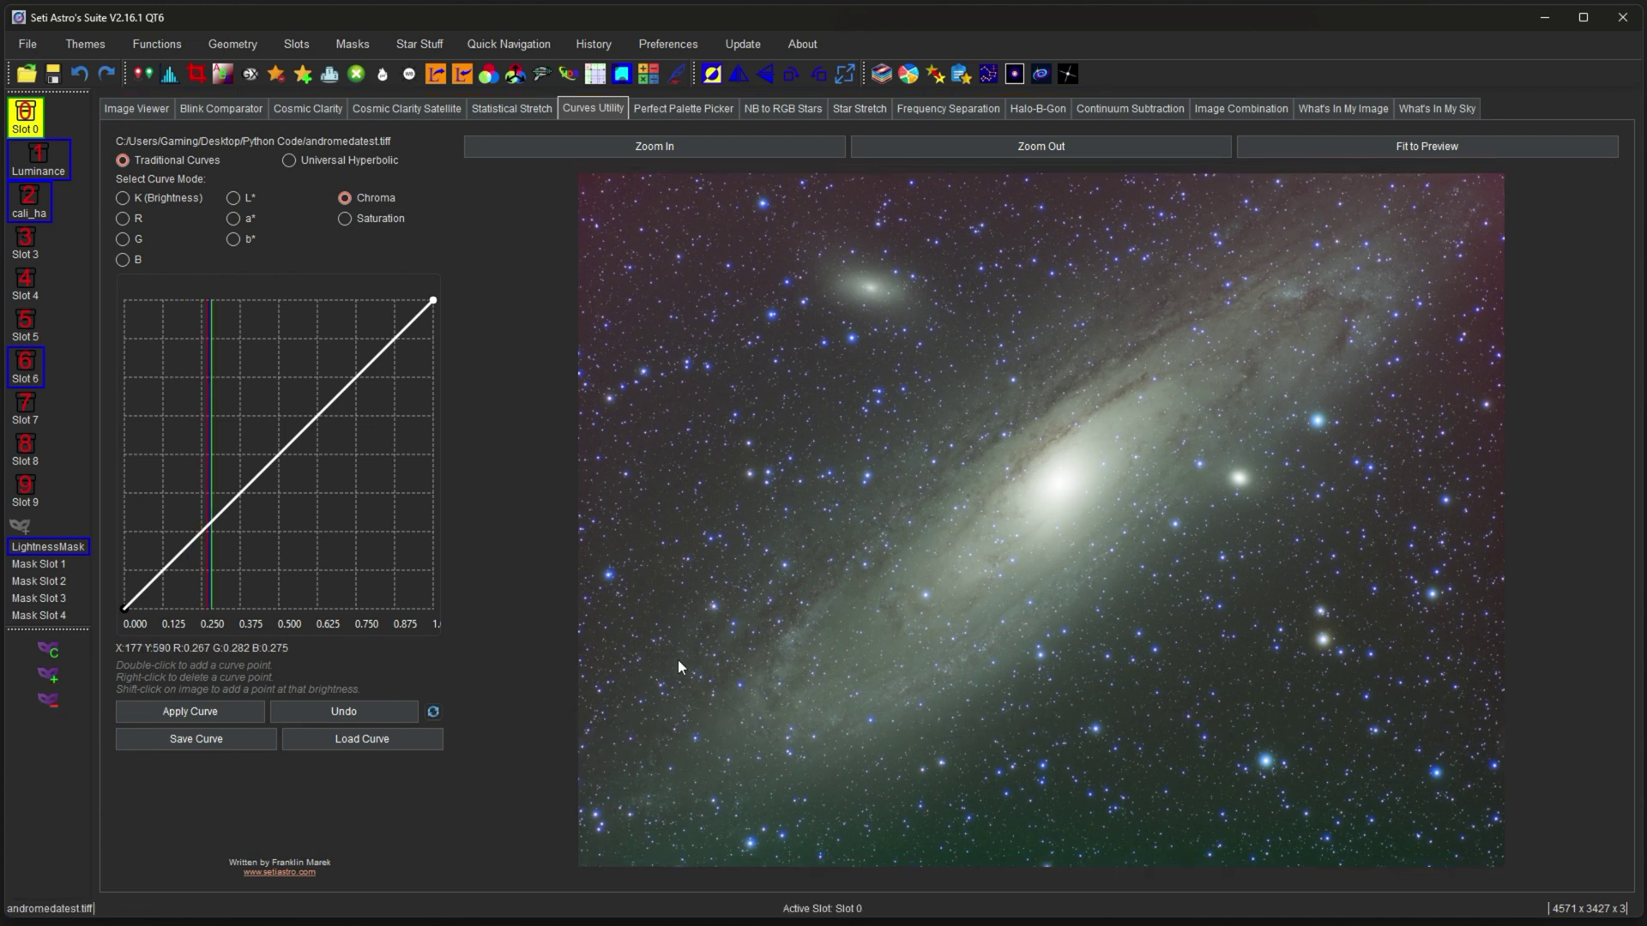